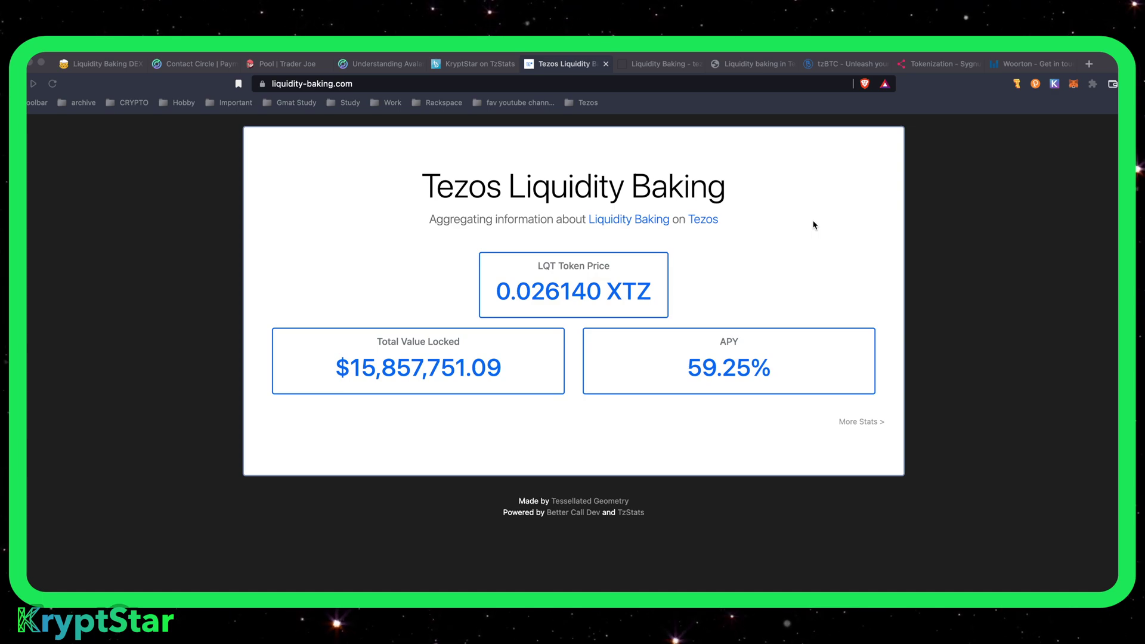
Highlight the liquidity baking stats on the page, including the 59.25 APY figure
left_click(830, 227)
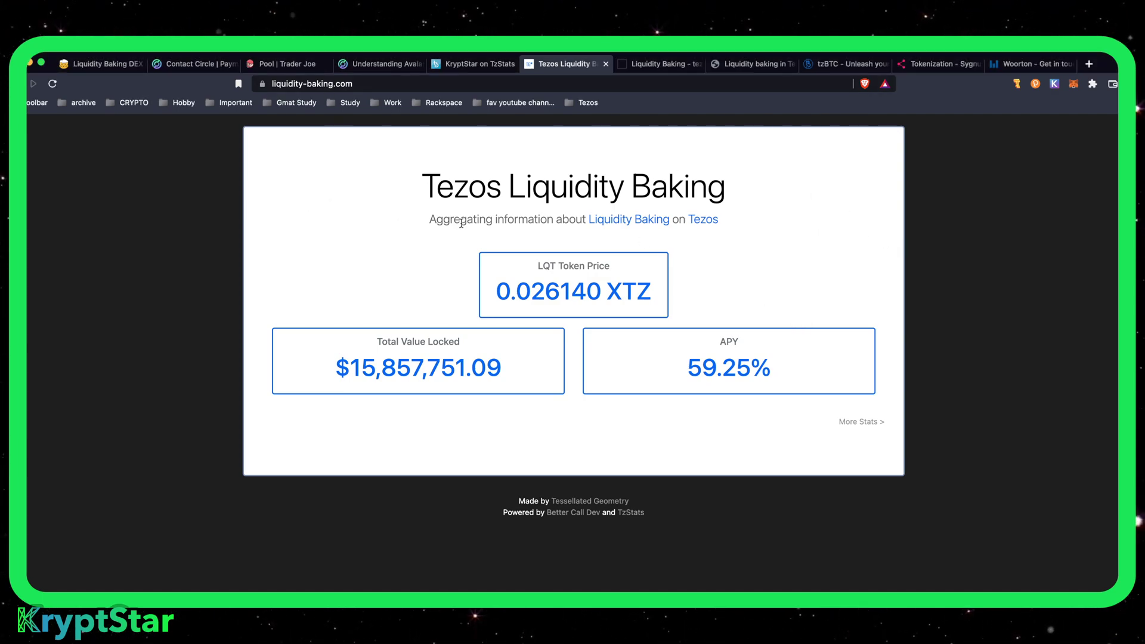
left_click_drag(389, 178, 685, 458)
left_click(726, 434)
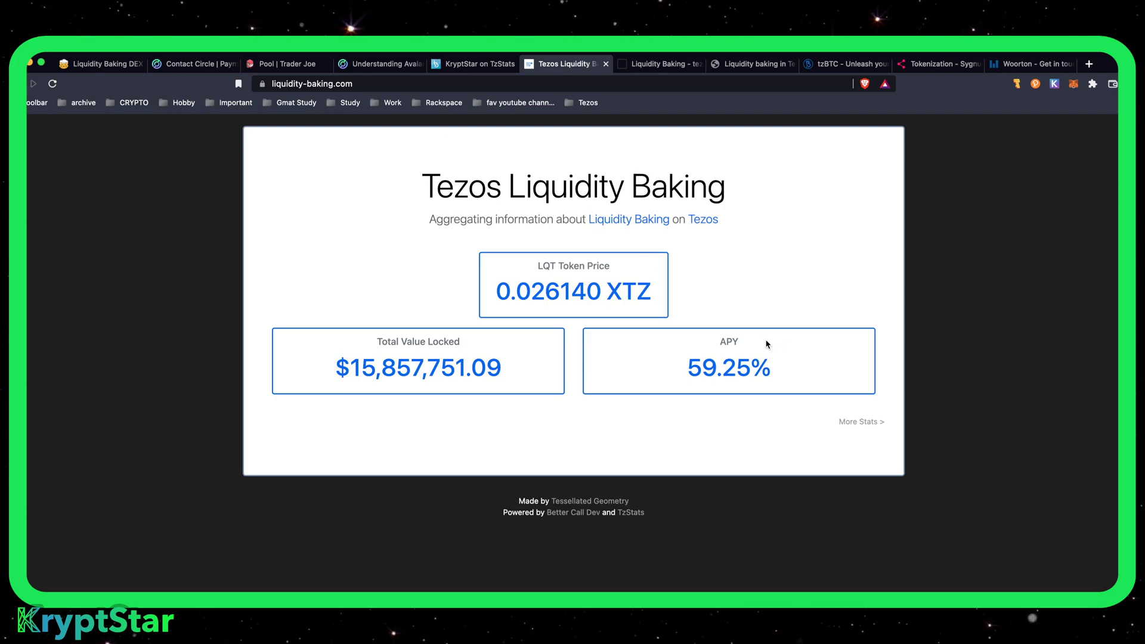
double_click(708, 368)
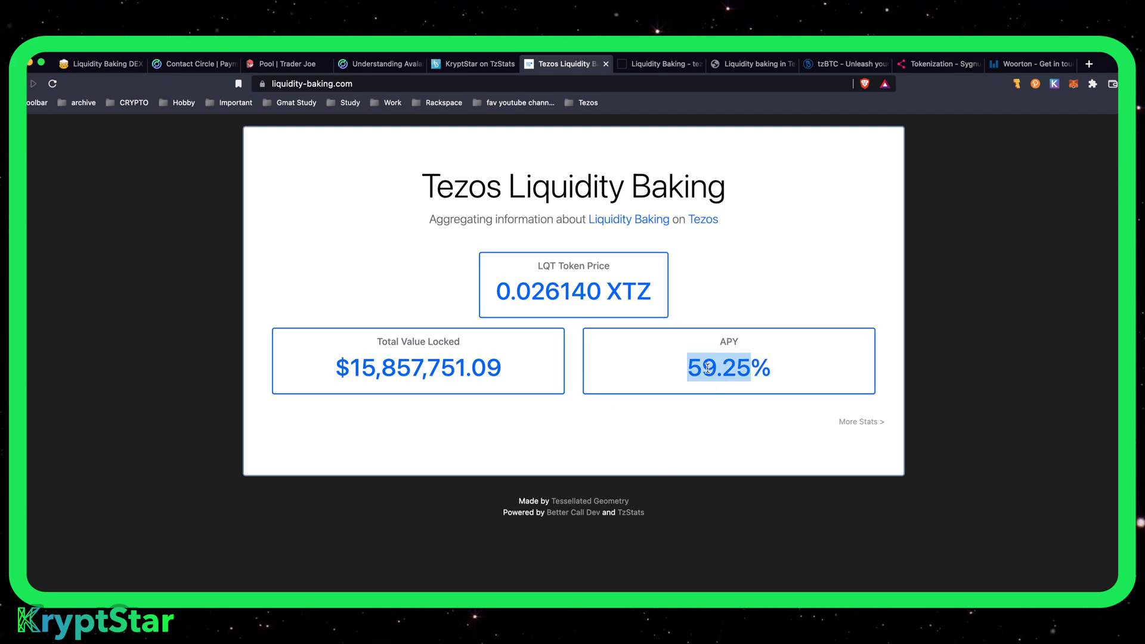
left_click(380, 249)
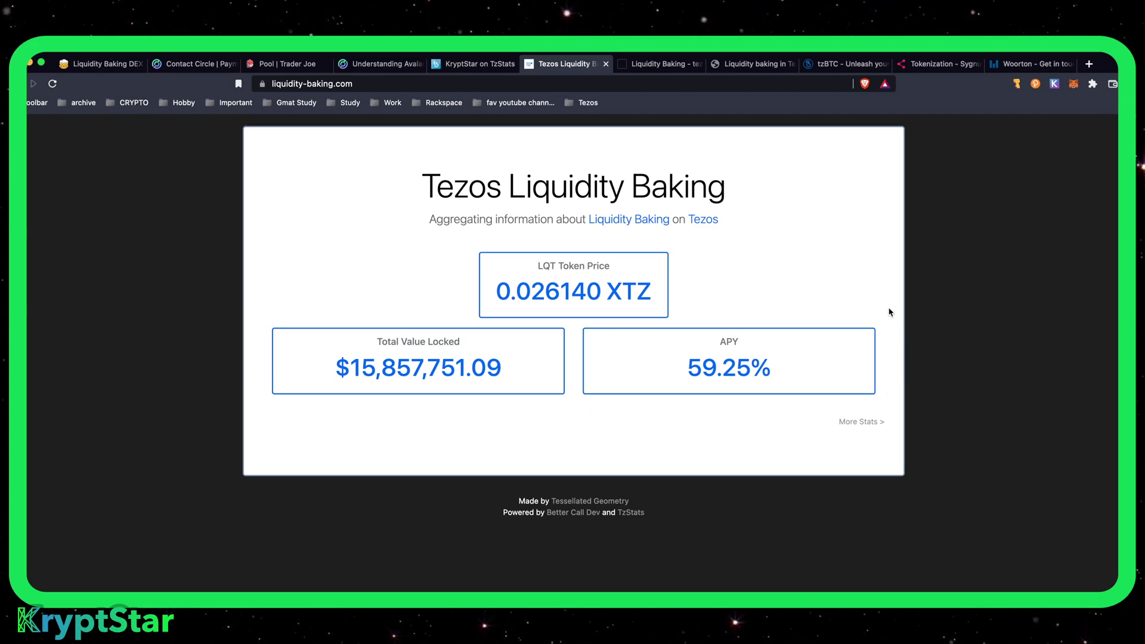
Review the KryptStar baker's balance and cycle rights on TzStats, then go to TzKT's Liquidity Baking DEX
left_click(471, 63)
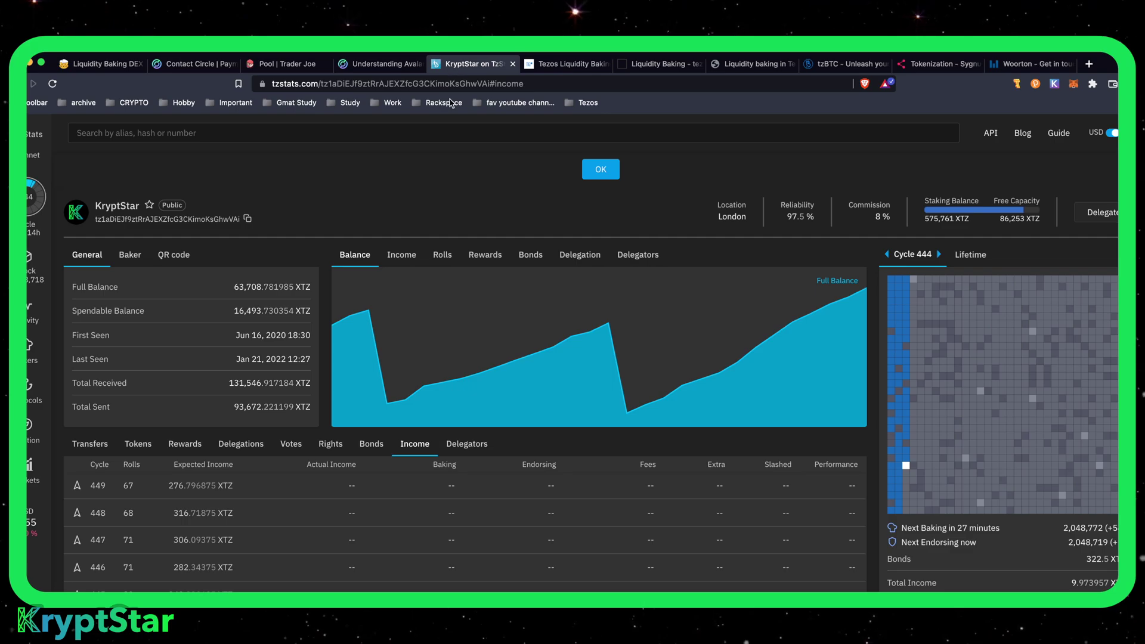
mouse_move(893, 284)
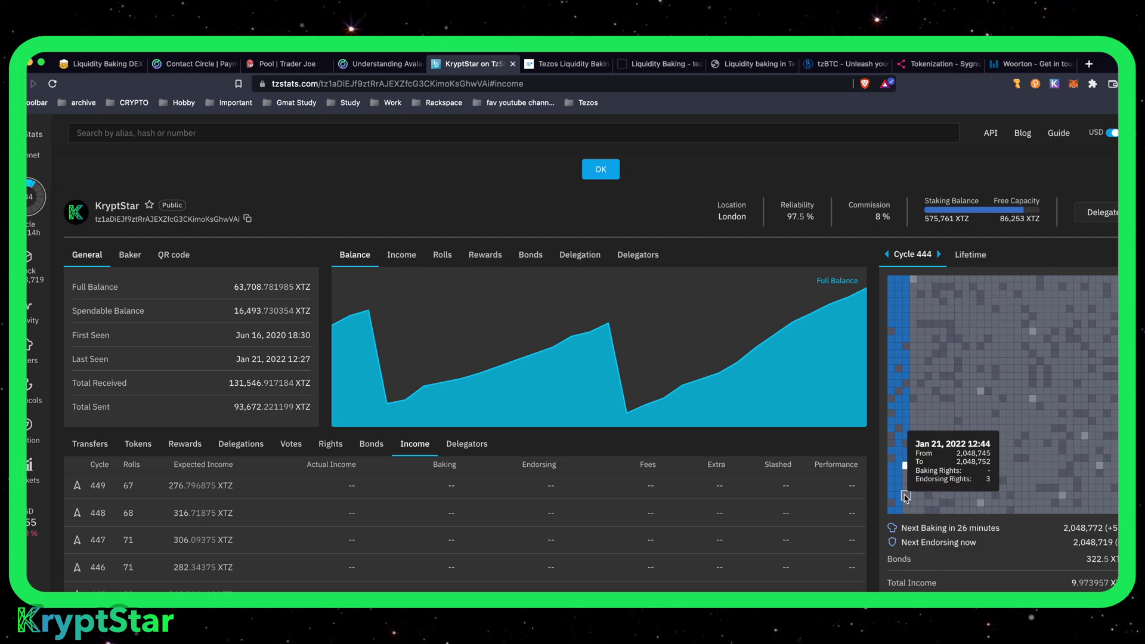
mouse_move(908, 514)
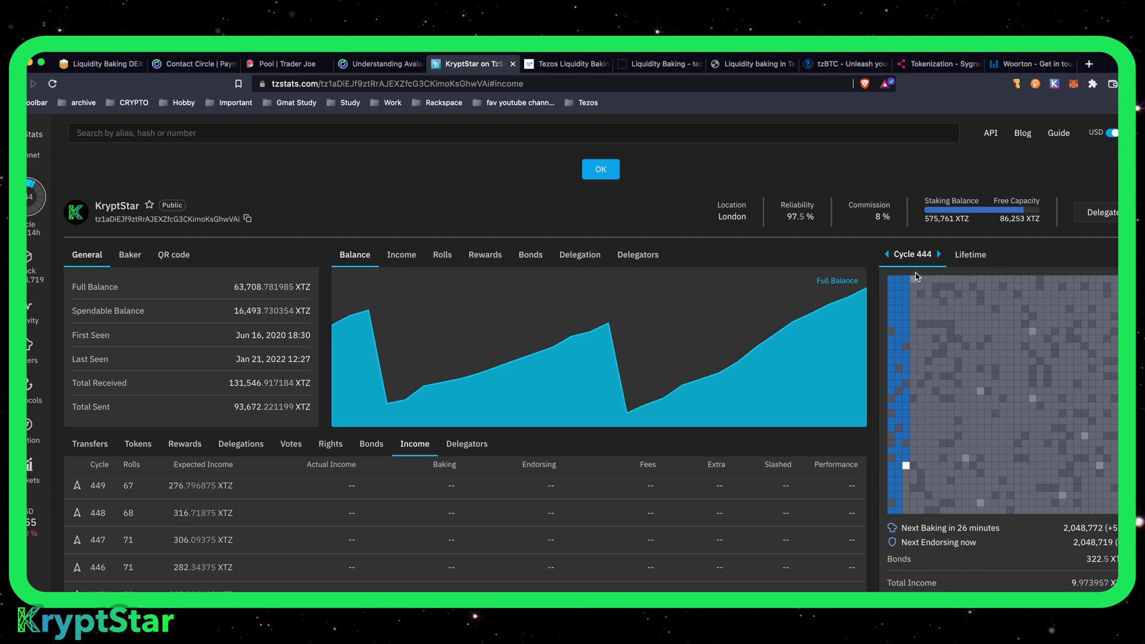
mouse_move(911, 303)
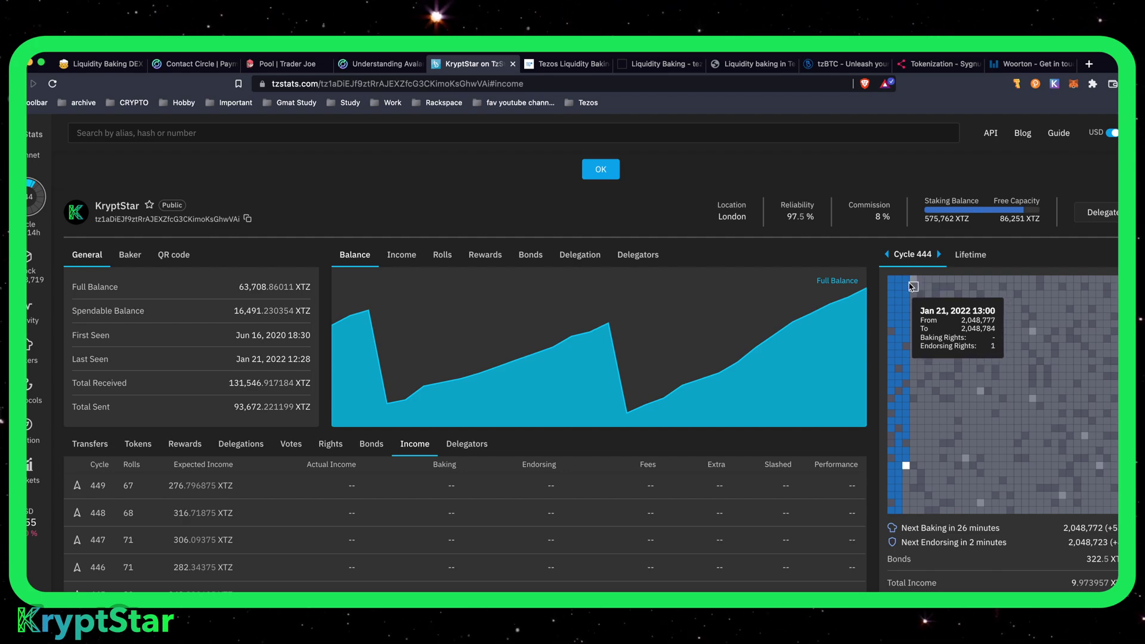
left_click(93, 71)
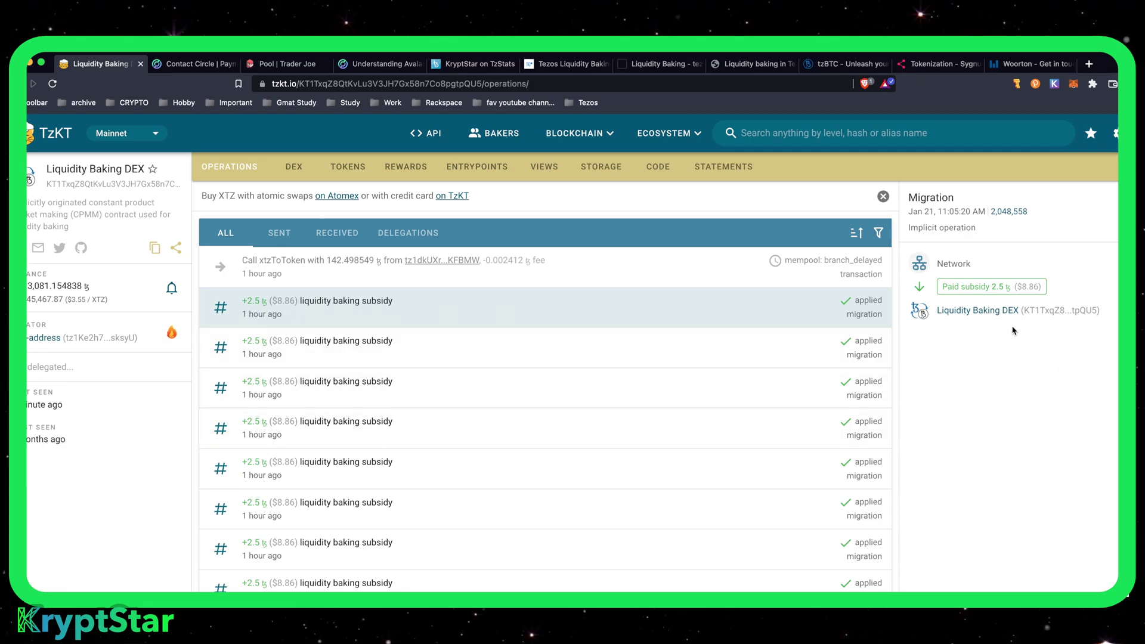
Inspect a subsidy entry's Migration details: 2.5 tez from Network to the Liquidity Baking DEX
mouse_move(989, 317)
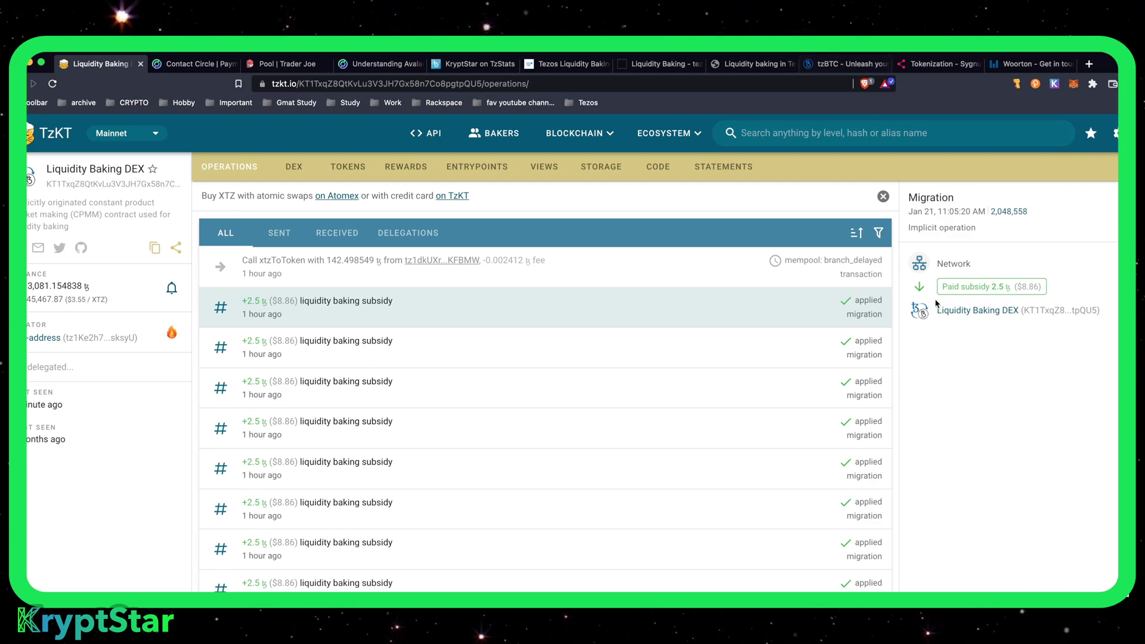
Browse the tzBTC gatekeeper cards (Bitcoin Suisse, Woorton, Sygnum), then return to TzKT's DEX operations list
left_click(757, 67)
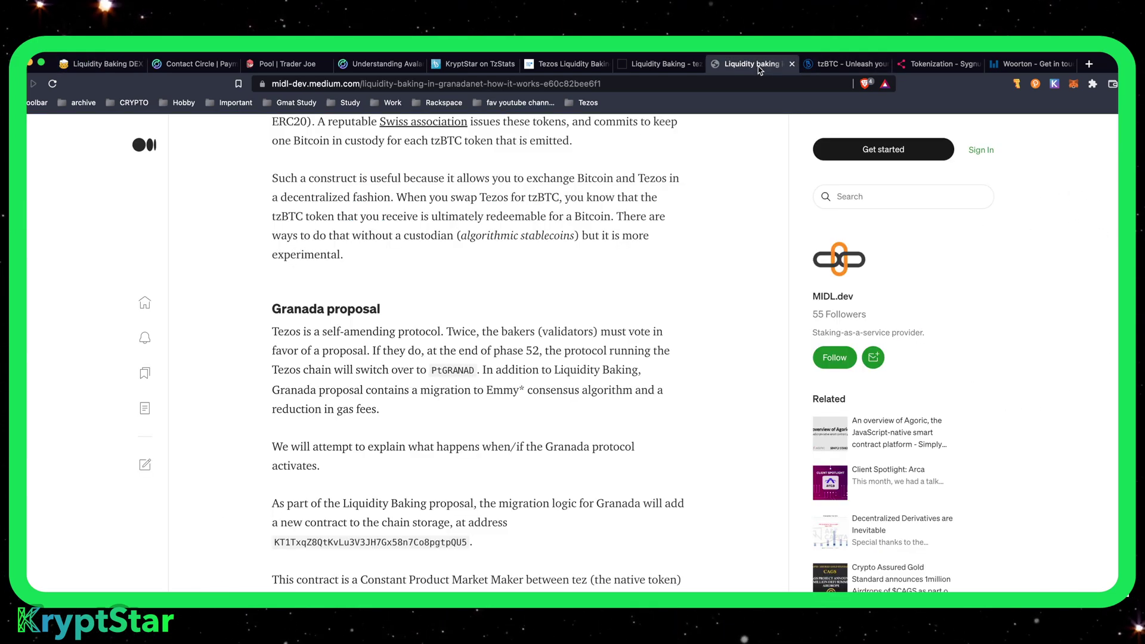
left_click(844, 63)
scroll(510, 377, "down", 7)
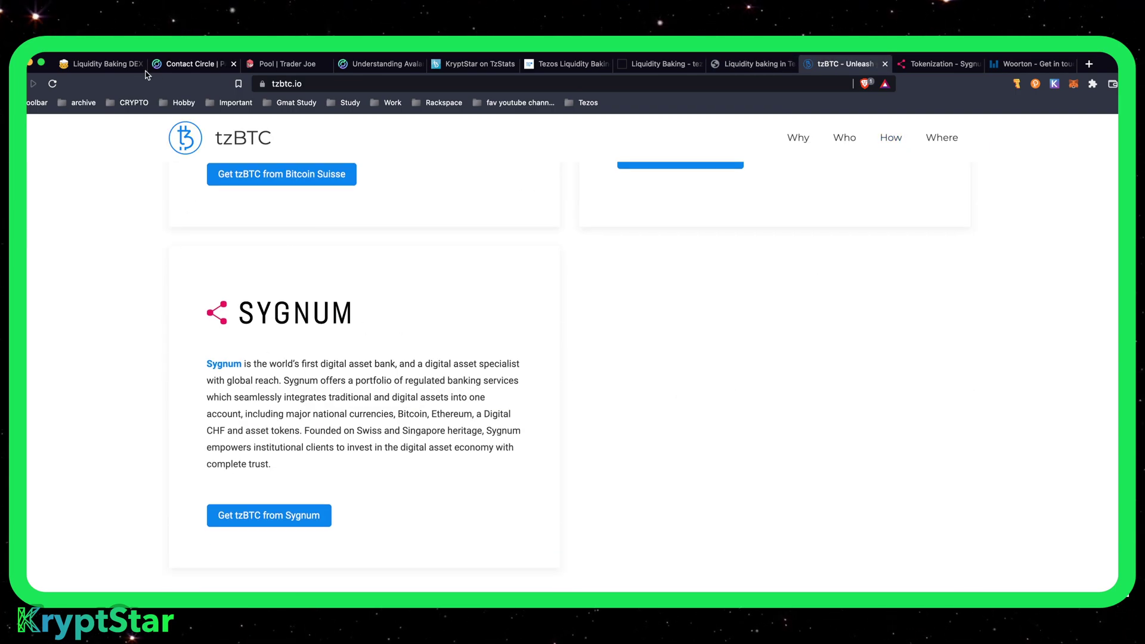
left_click(99, 64)
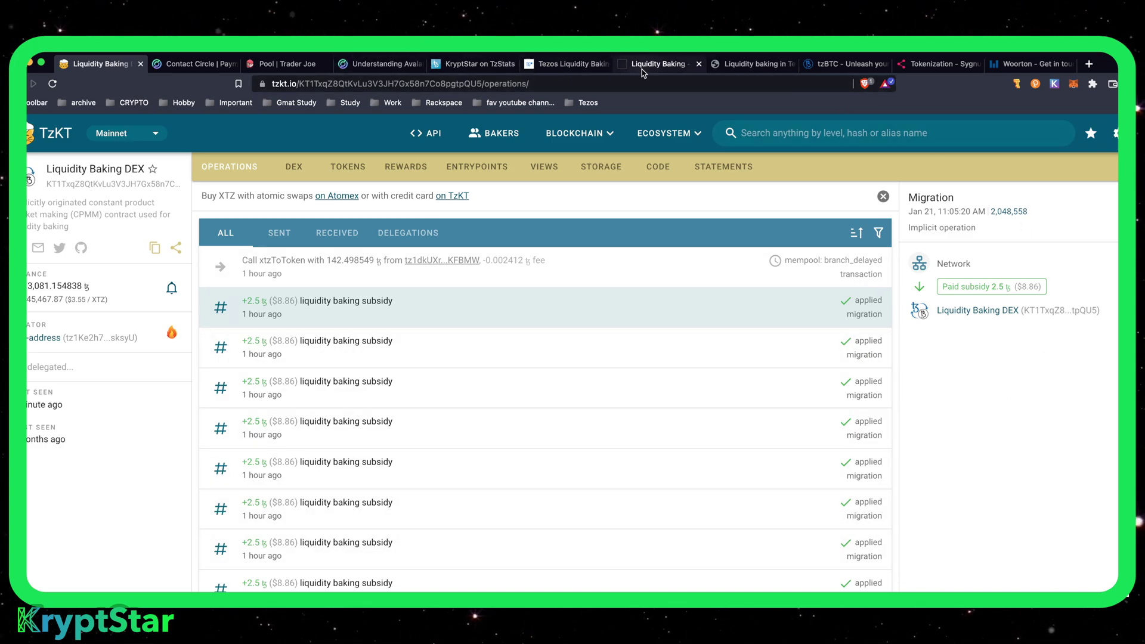
left_click(846, 64)
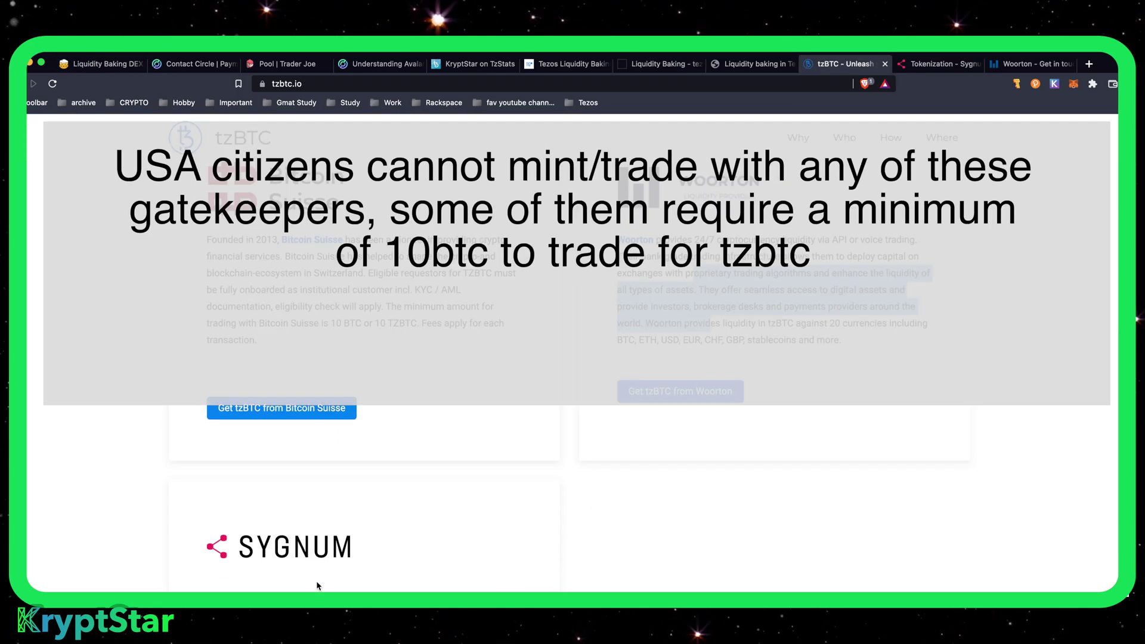
scroll(197, 311, "down", 5)
scroll(197, 310, "up", 6)
scroll(836, 387, "down", 5)
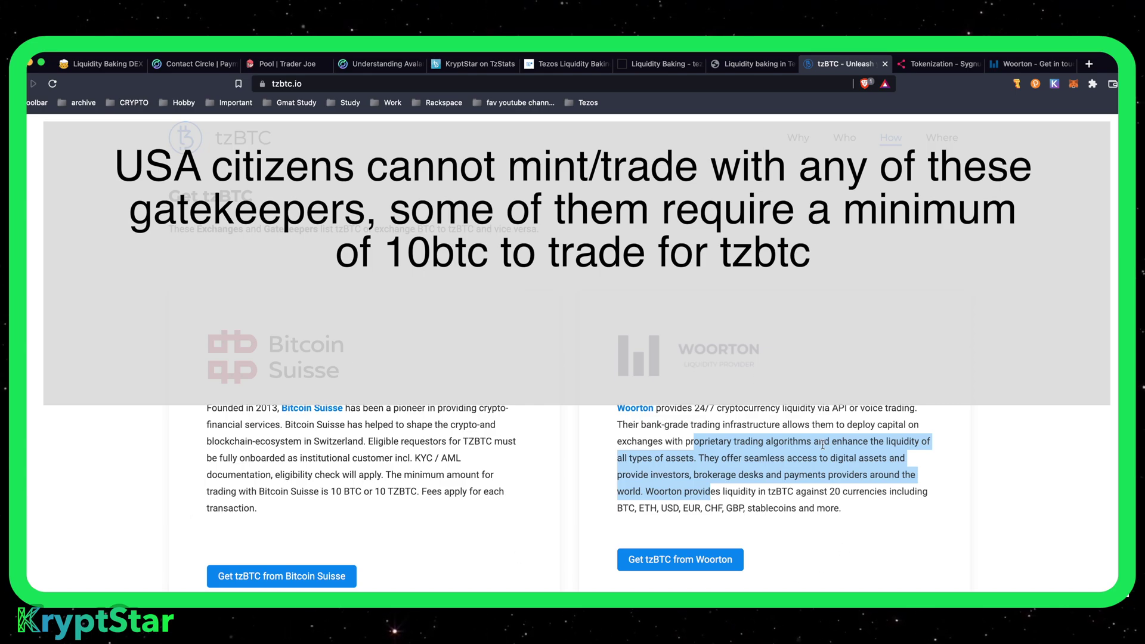
left_click(95, 64)
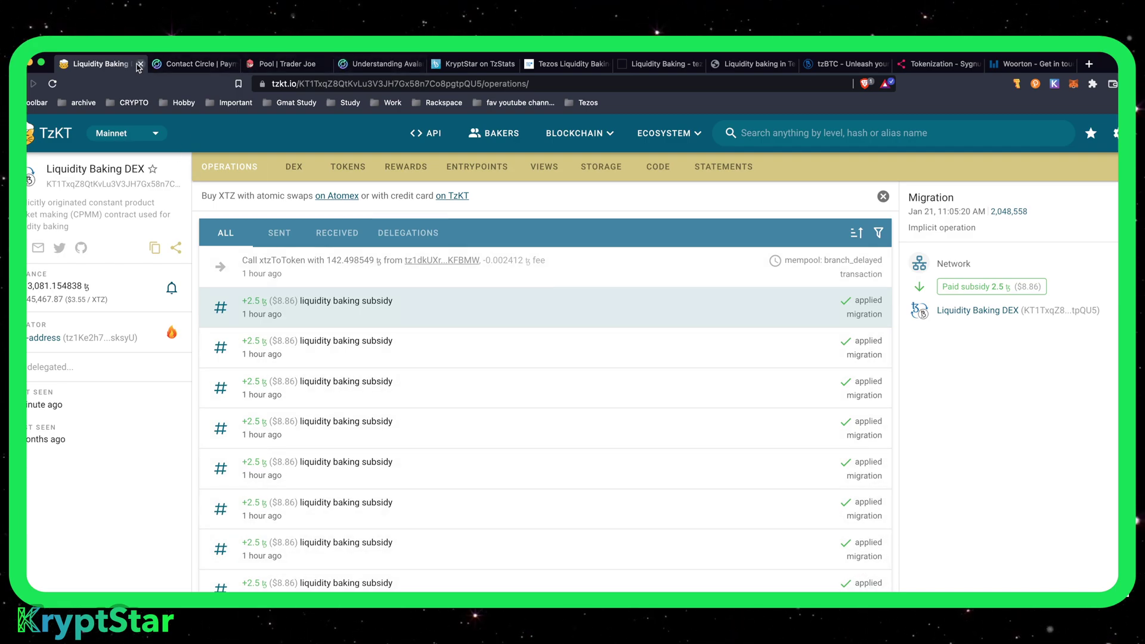
Show the DEX's XTZ/tzBTC price panel, noting the 1 XTZ trade amount and ~$15.85M TVL
left_click(292, 167)
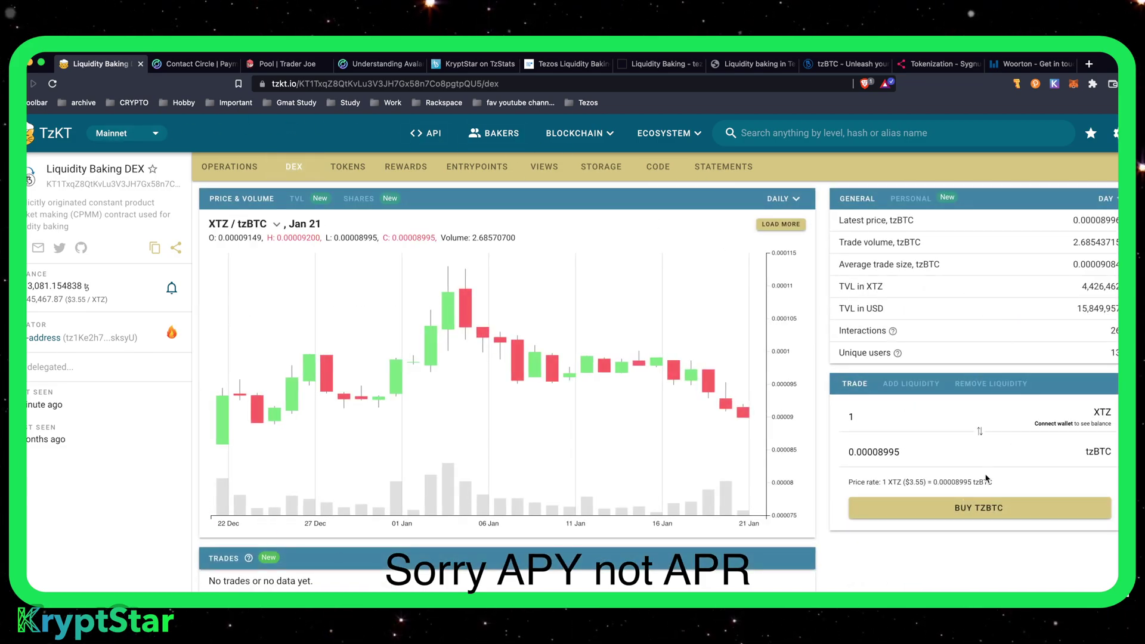
double_click(878, 426)
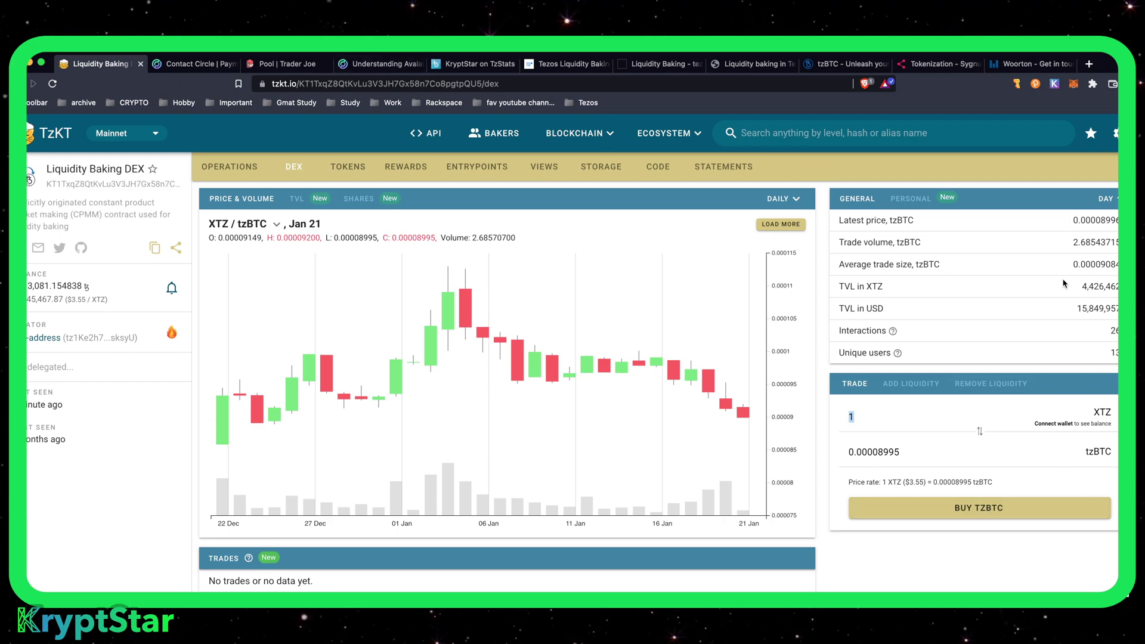
double_click(1092, 308)
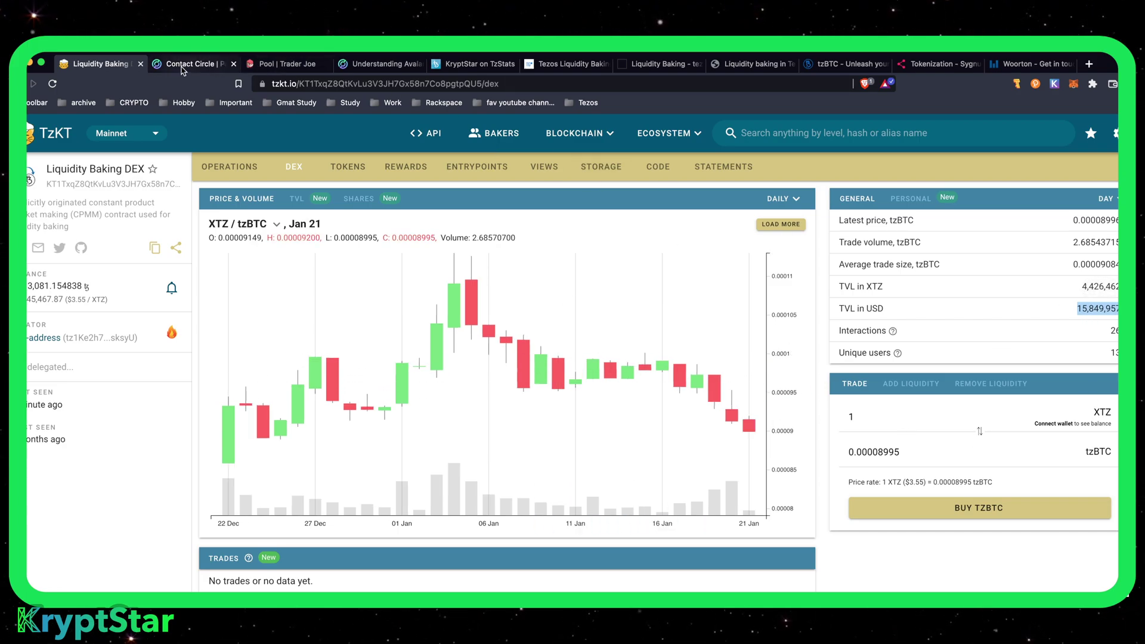
left_click(561, 64)
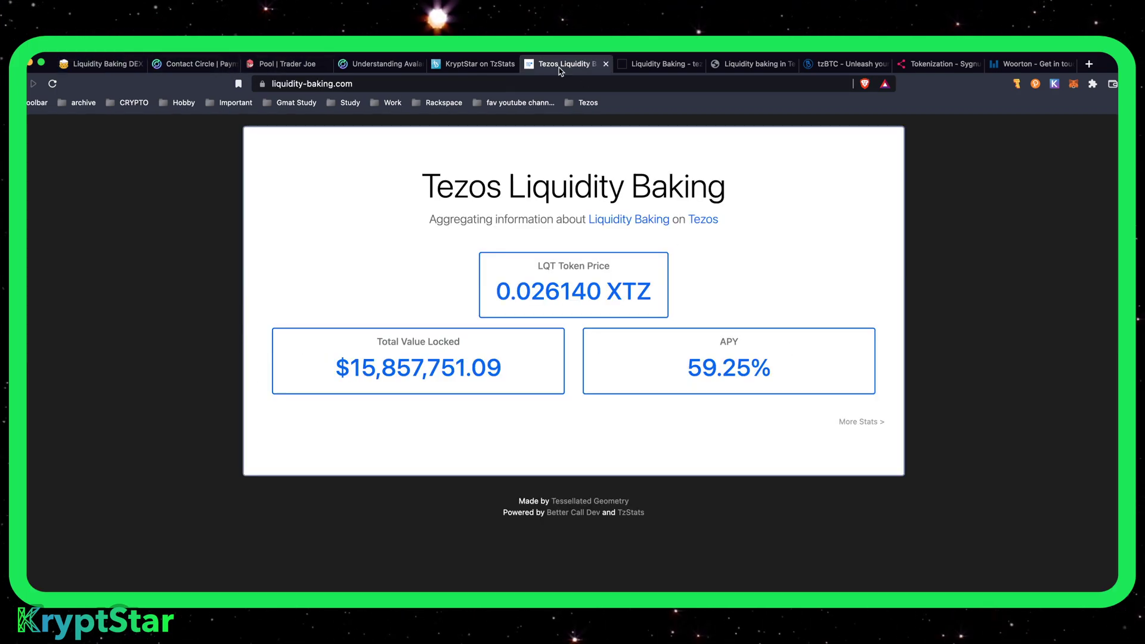
Bring up the tezblock Swap & Liquidity page and reload it
left_click(646, 65)
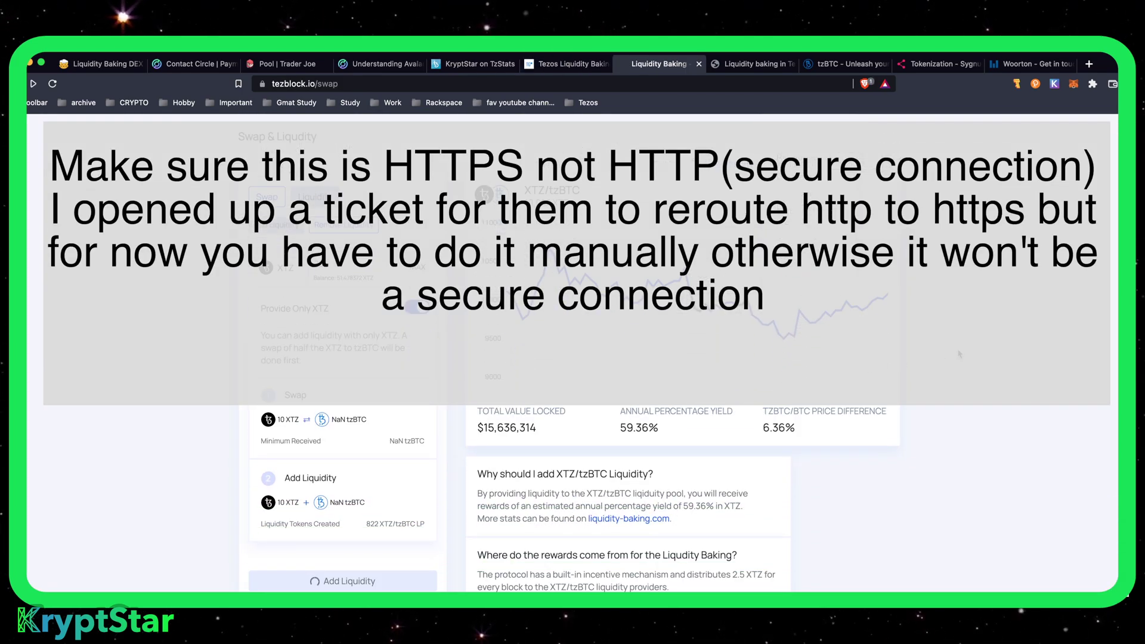
scroll(834, 372, "down", 4)
scroll(894, 334, "up", 4)
scroll(965, 290, "down", 4)
scroll(965, 290, "up", 4)
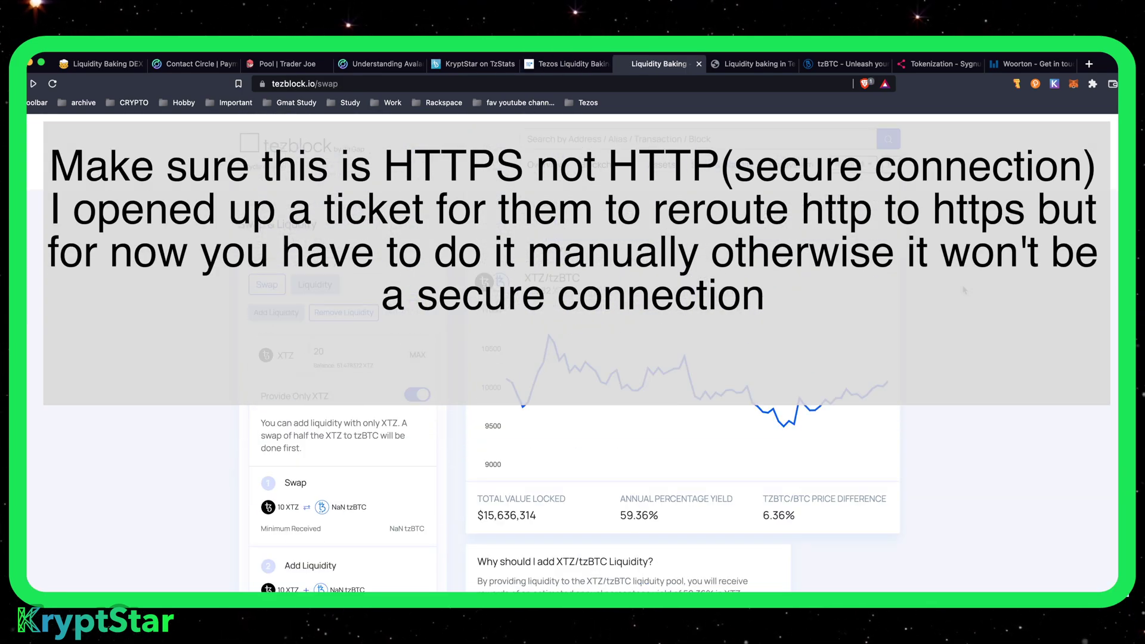
scroll(963, 290, "down", 4)
scroll(960, 289, "up", 4)
scroll(954, 288, "down", 4)
scroll(954, 289, "up", 4)
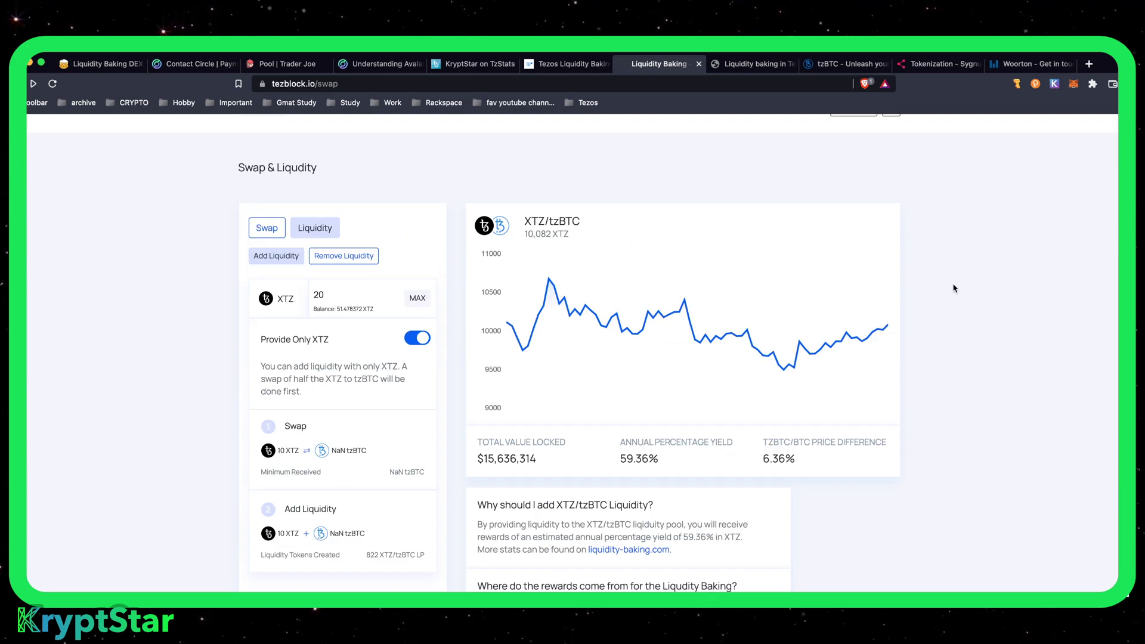
scroll(954, 289, "down", 4)
left_click(60, 86)
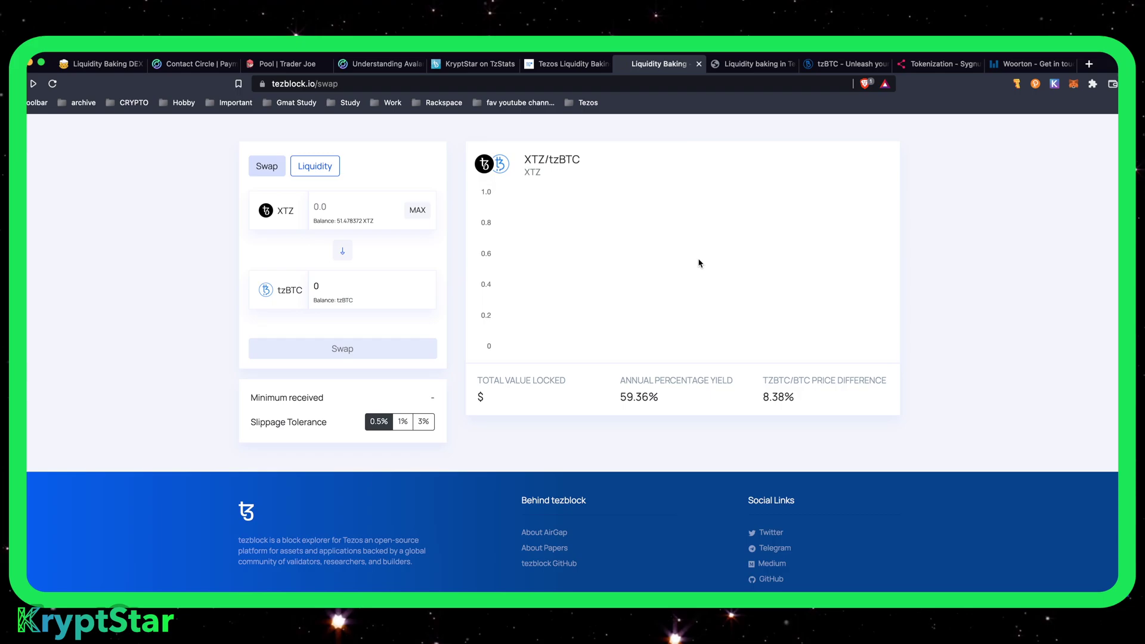
scroll(374, 236, "down", 1)
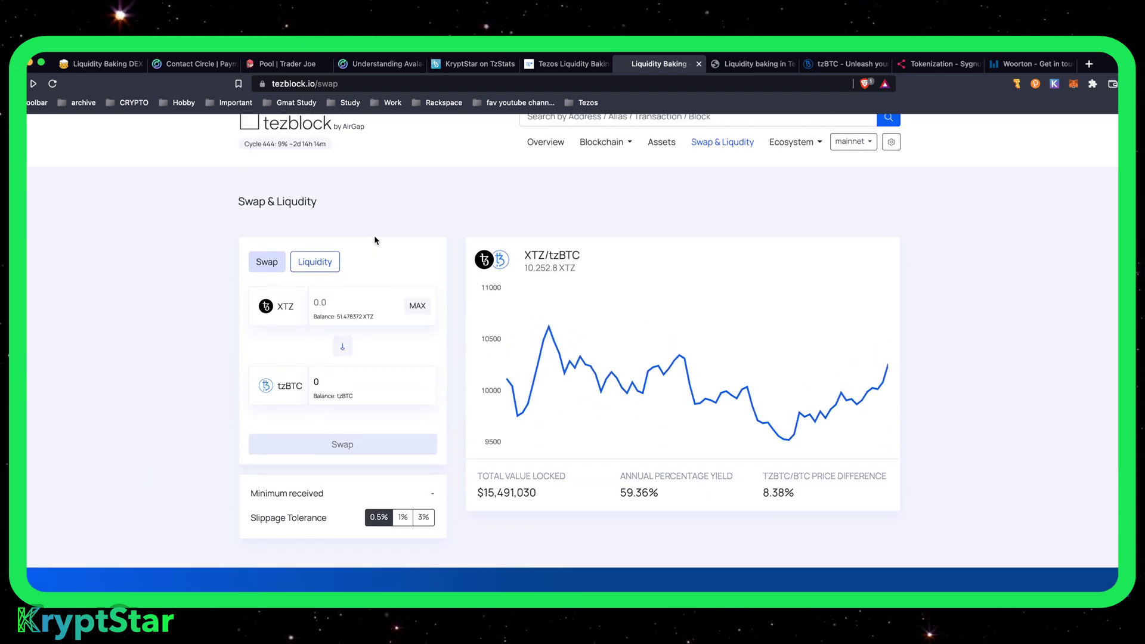
scroll(374, 235, "up", 1)
In the Liquidity panel with Provide Only XTZ, enter a 50 XTZ deposit
left_click(316, 285)
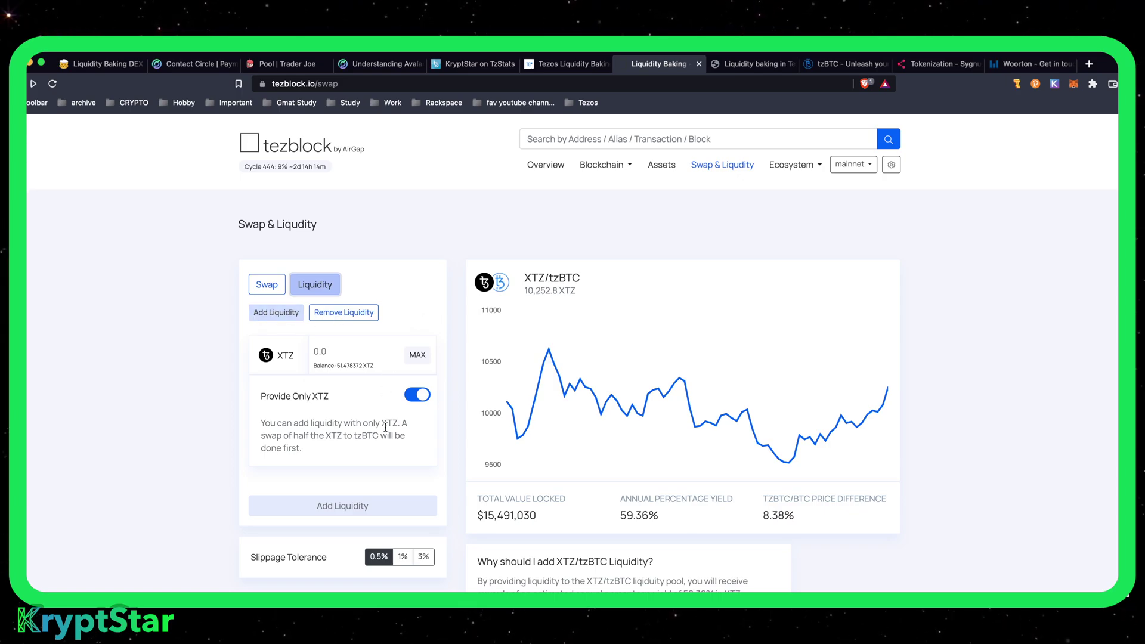
left_click_drag(275, 396, 329, 396)
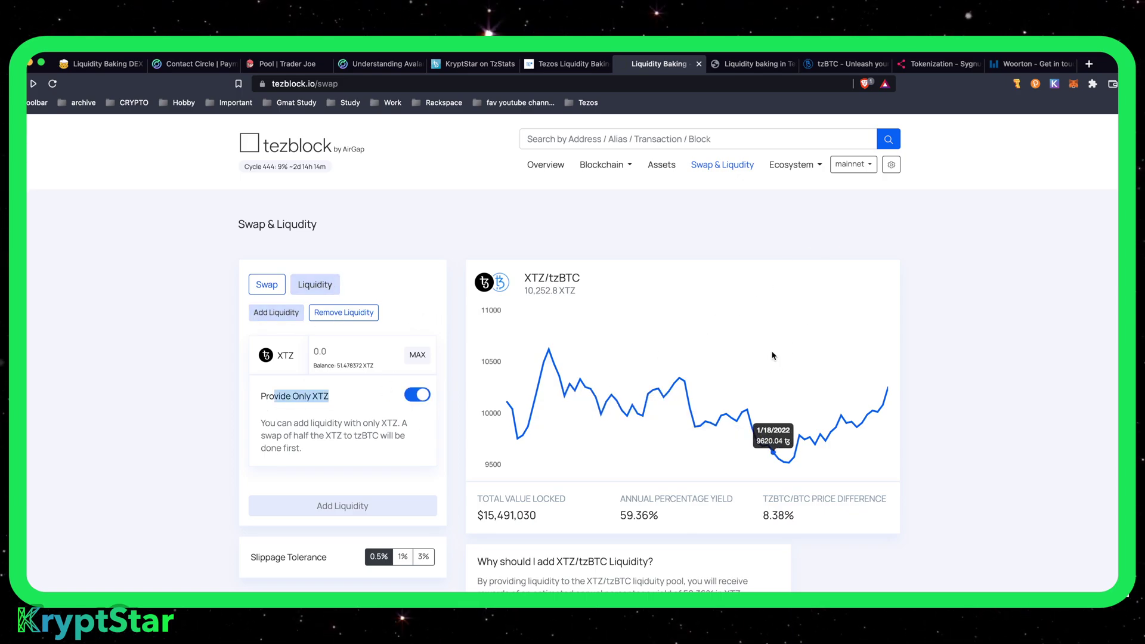
left_click(339, 352)
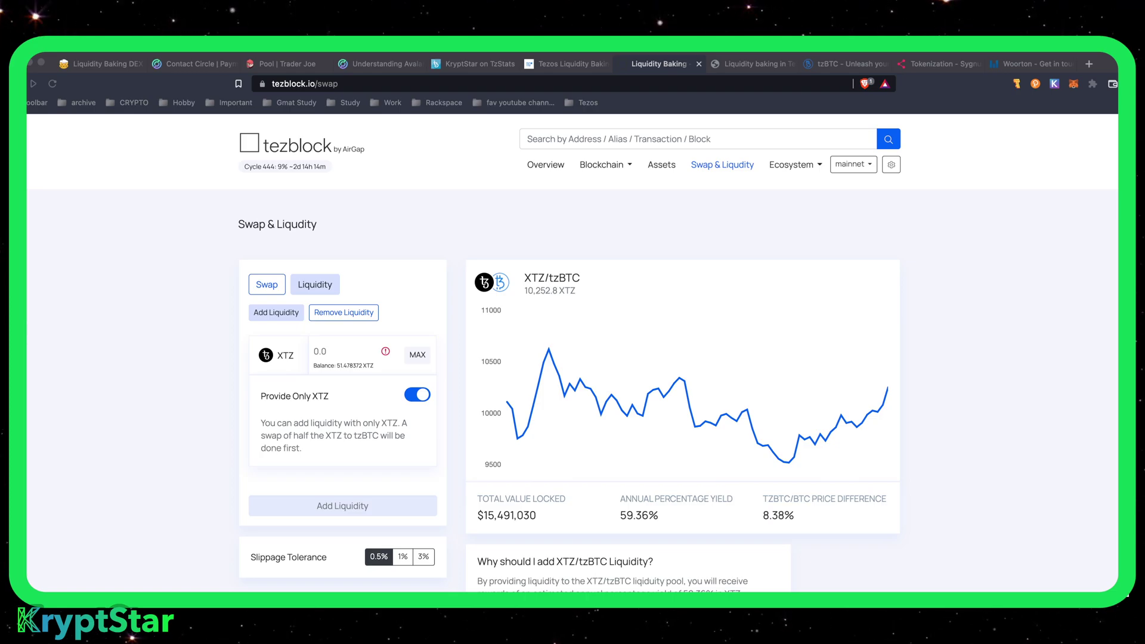
left_click(425, 355)
type("50")
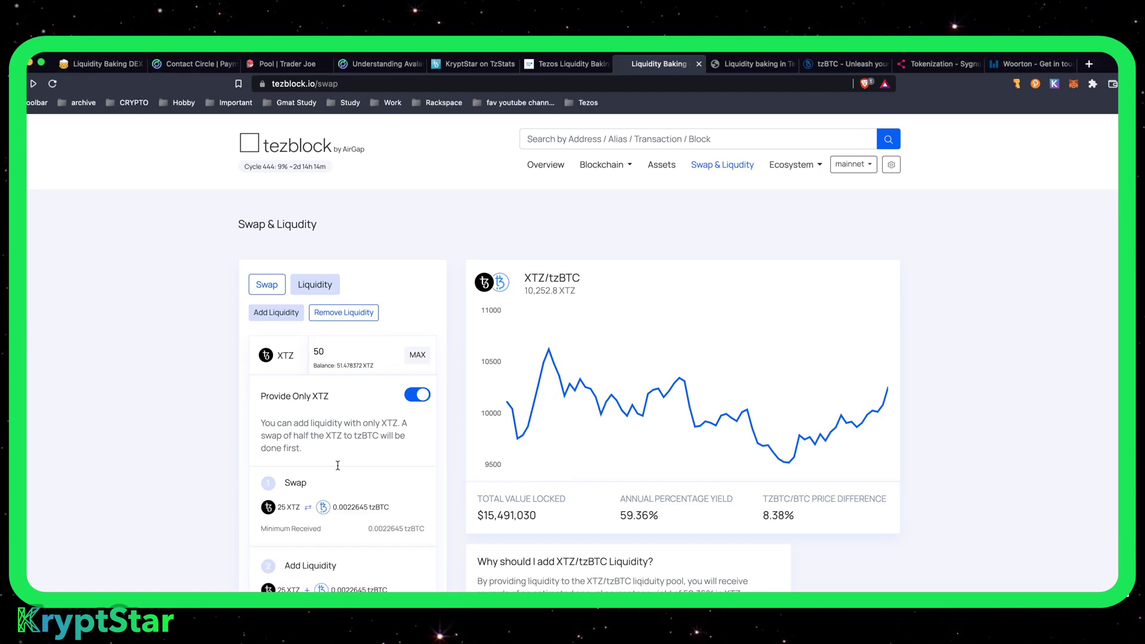
scroll(460, 476, "down", 1)
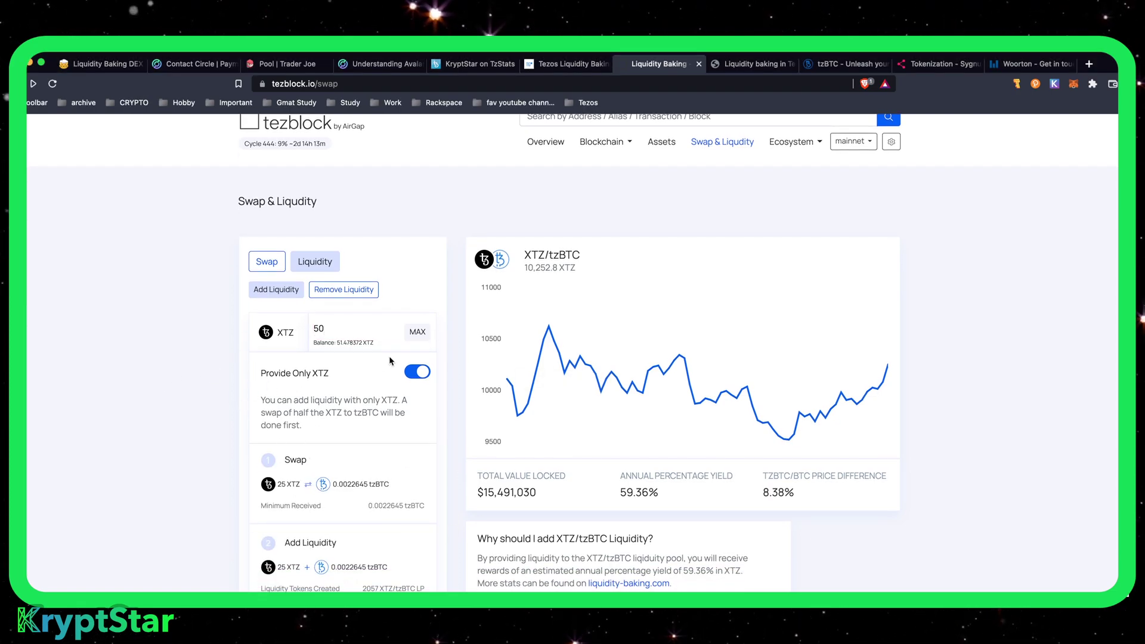
scroll(368, 452, "down", 5)
scroll(356, 415, "up", 6)
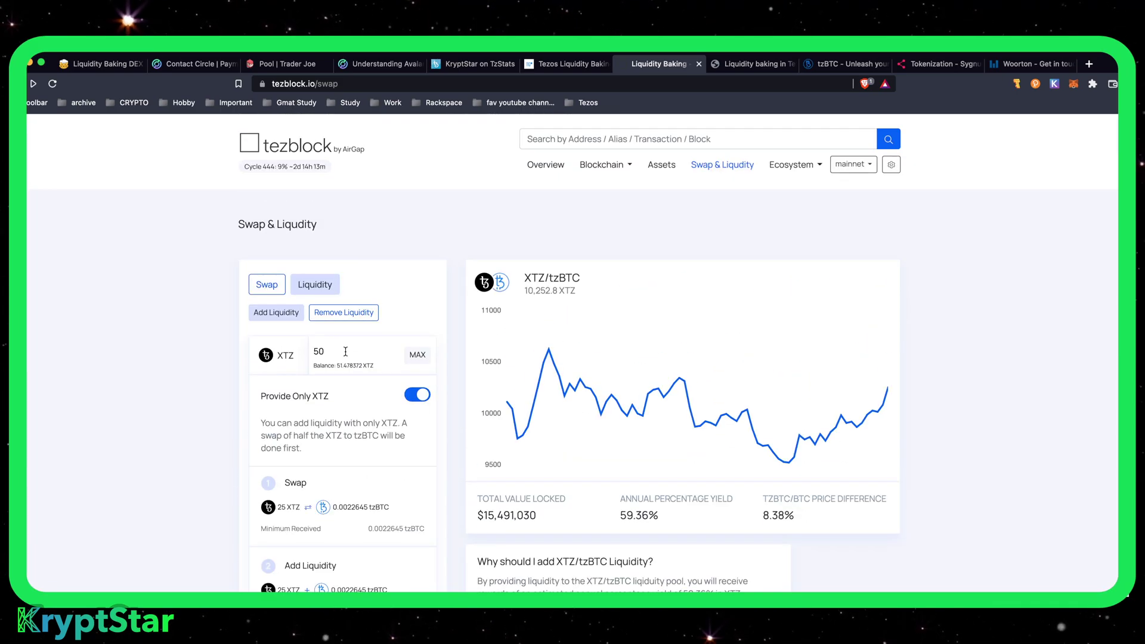
Change the XTZ deposit amount from 50 to 40
triple_click(321, 367)
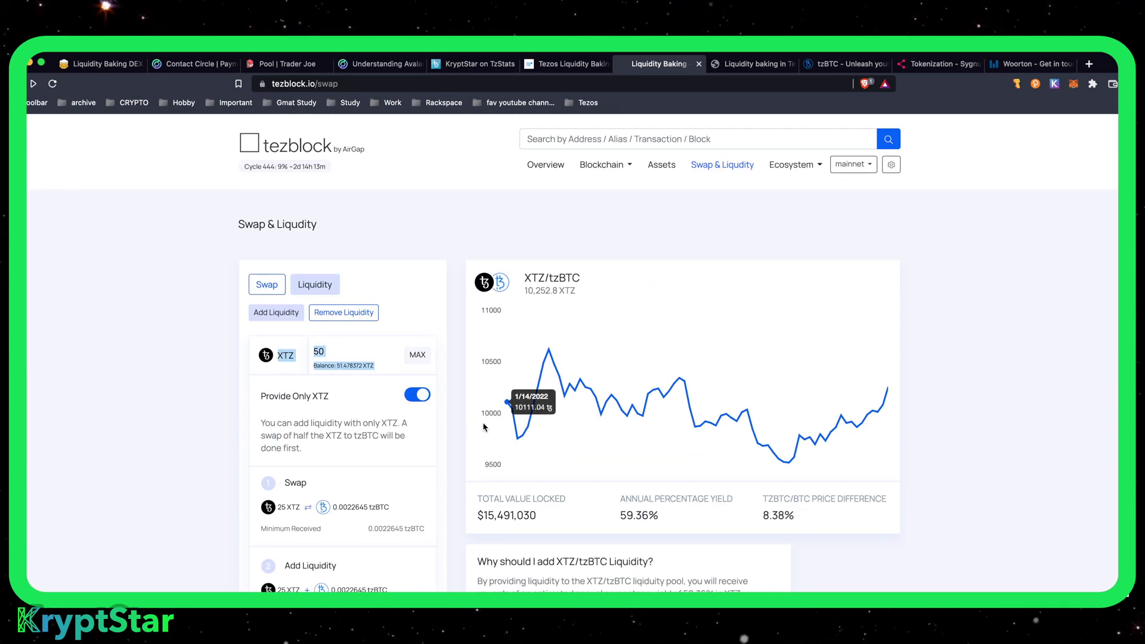
left_click(330, 349)
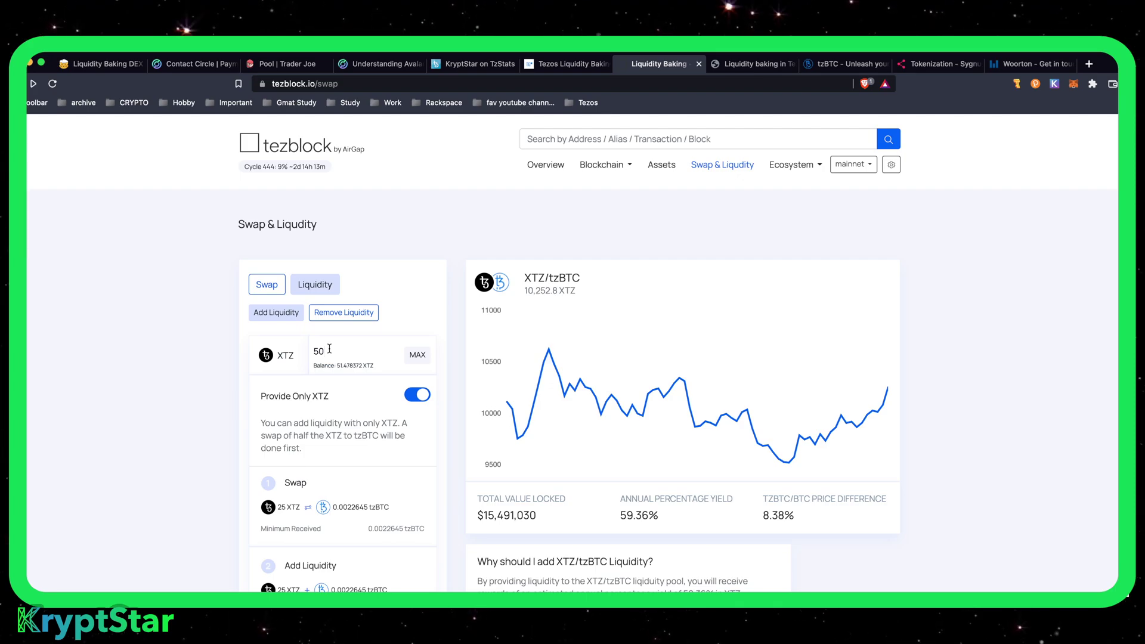
key("BackSpace")
key("BackSpace")
type("40")
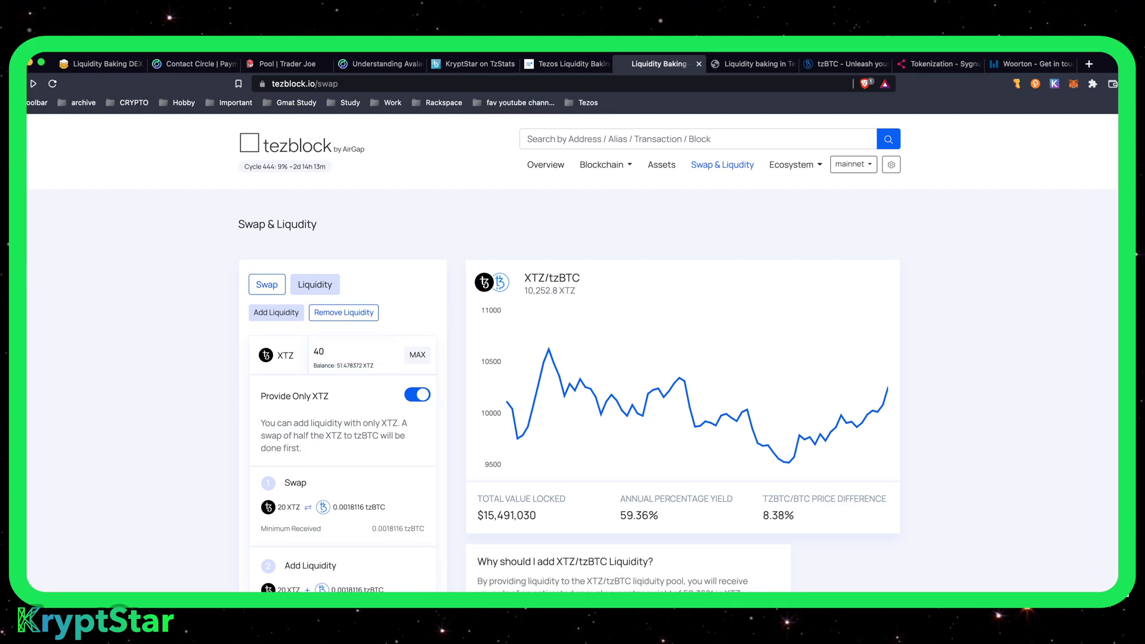
scroll(328, 350, "down", 4)
Submit the 40 XTZ liquidity deposit and reject it in Temple Wallet, twice
left_click(343, 438)
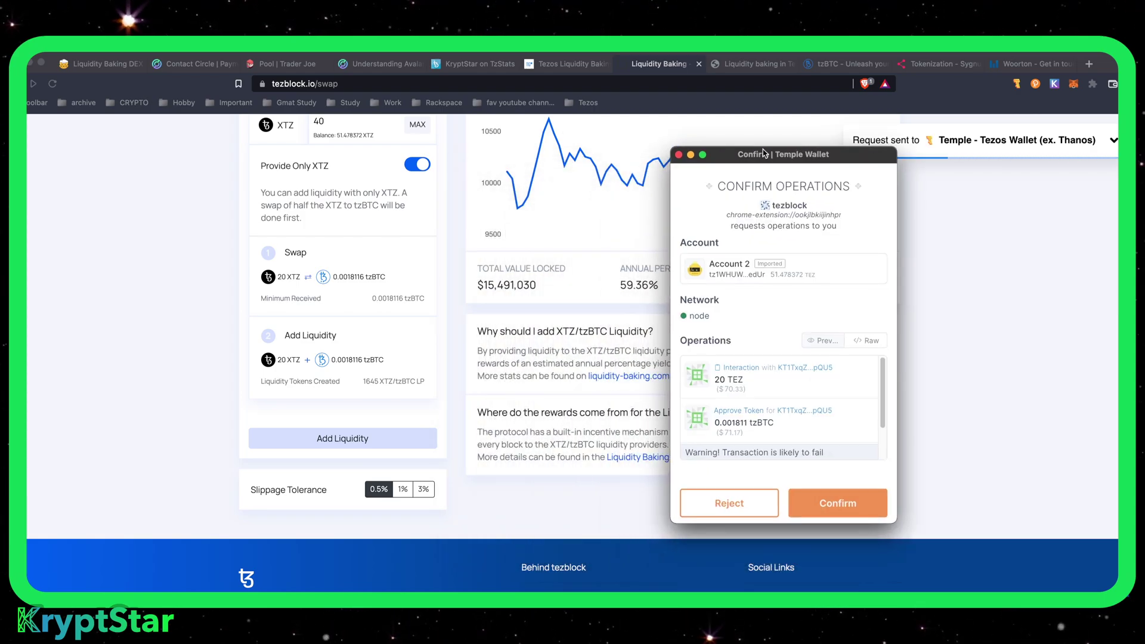
scroll(576, 351, "up", 3)
scroll(576, 351, "up", 2)
scroll(331, 292, "down", 1)
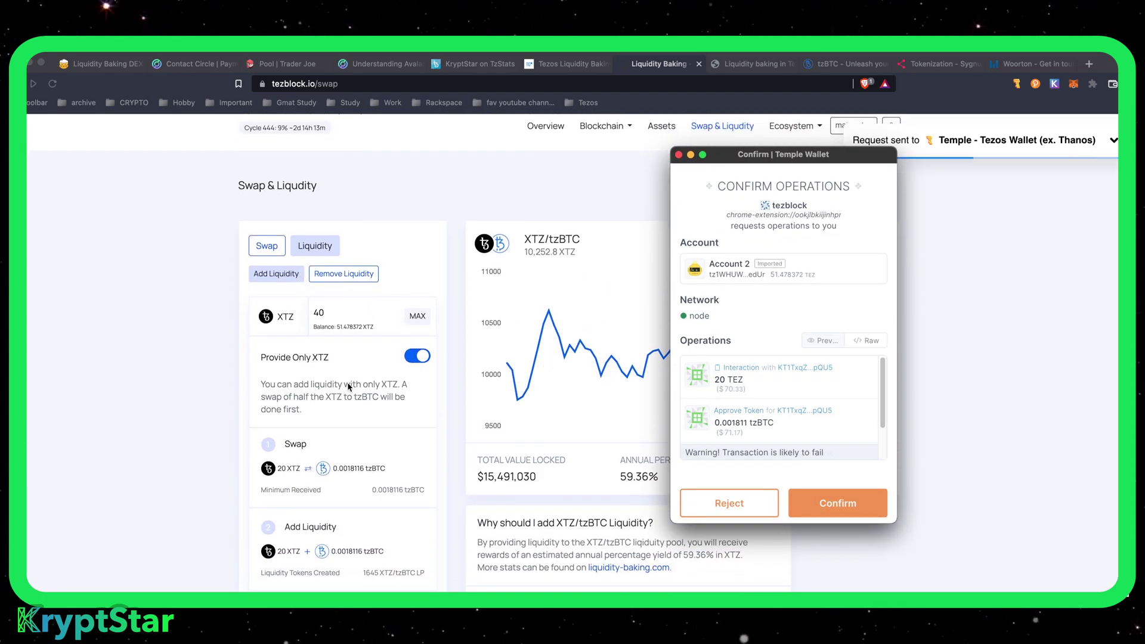
left_click(727, 502)
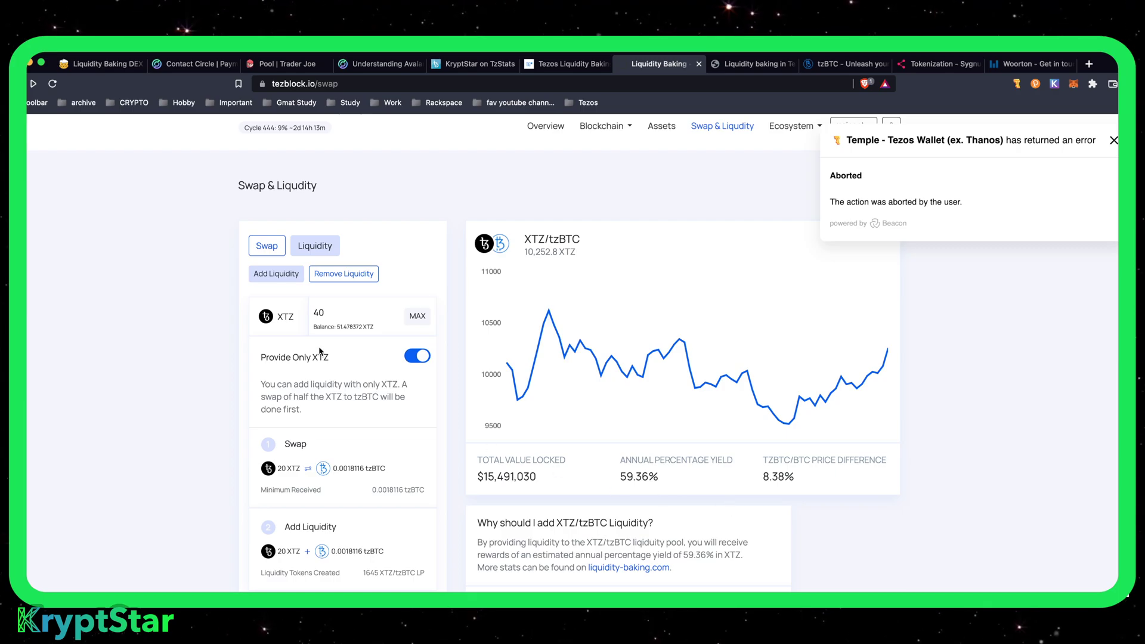
scroll(340, 418, "down", 2)
left_click(359, 515)
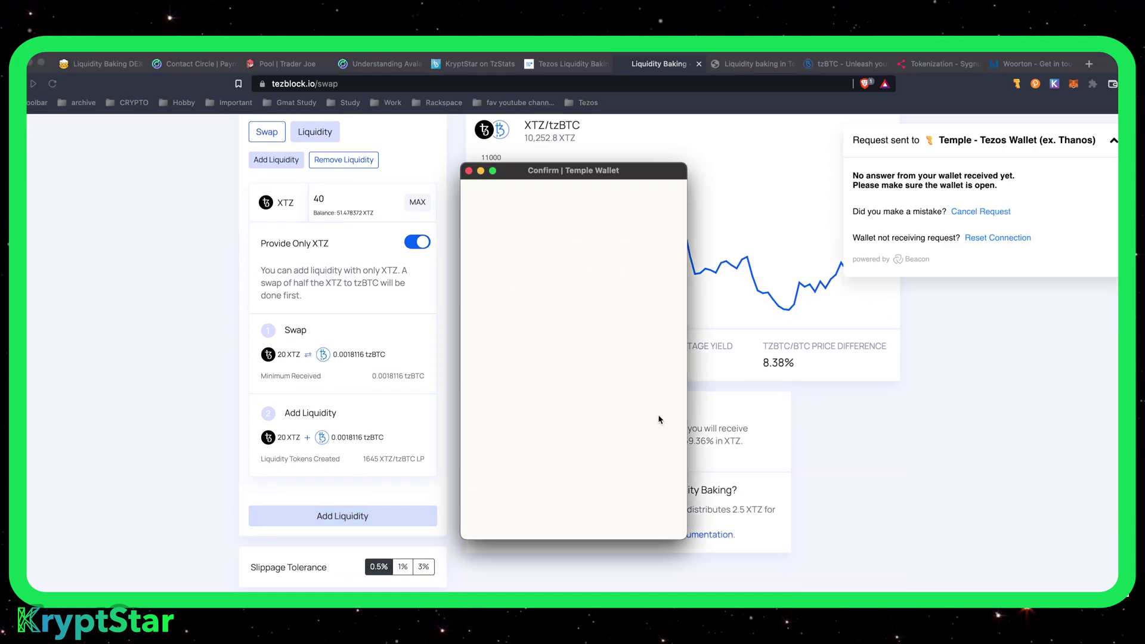
left_click(603, 503)
scroll(332, 309, "down", 2)
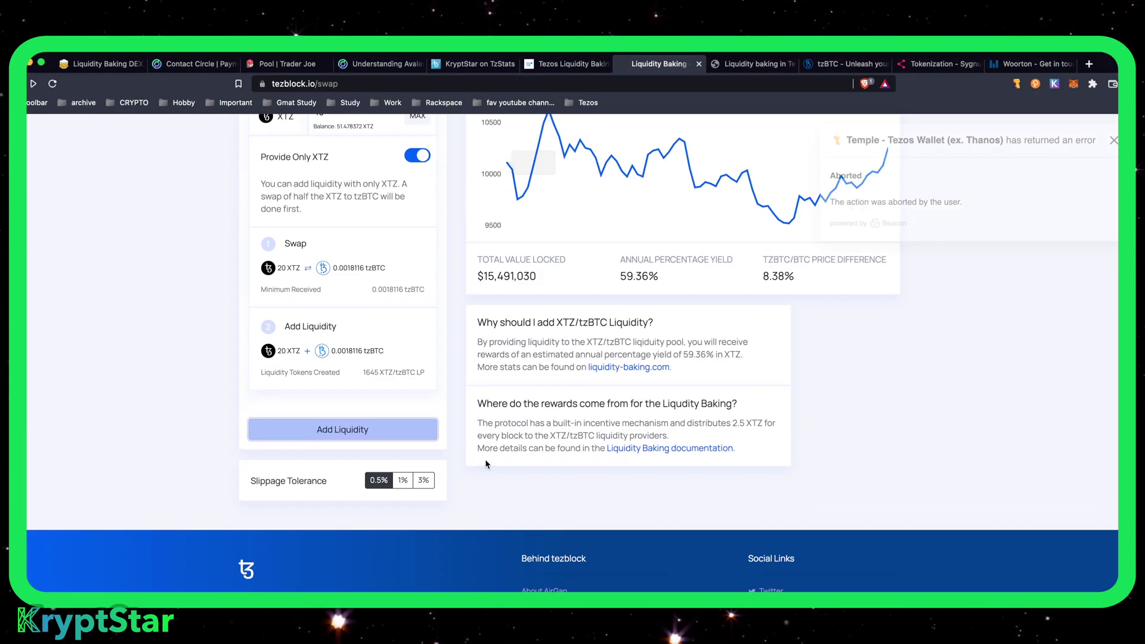
scroll(331, 309, "up", 5)
Lower the deposit to 30 XTZ, confirm it in Temple Wallet, and inspect the resulting error
key("BackSpace")
key("BackSpace")
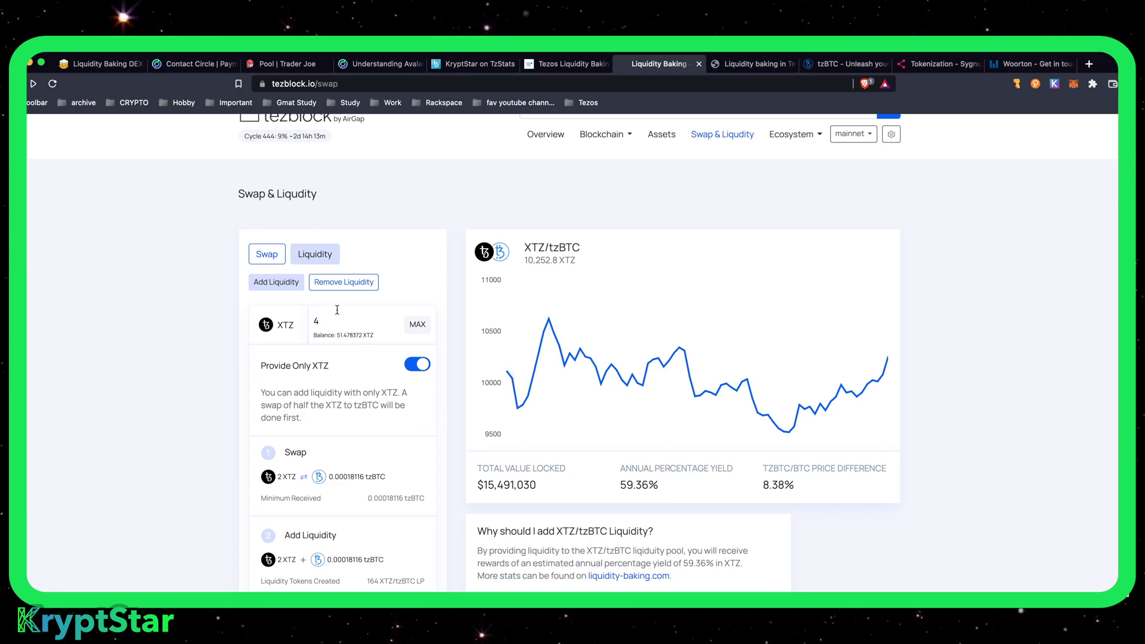
type("30")
scroll(338, 326, "down", 2)
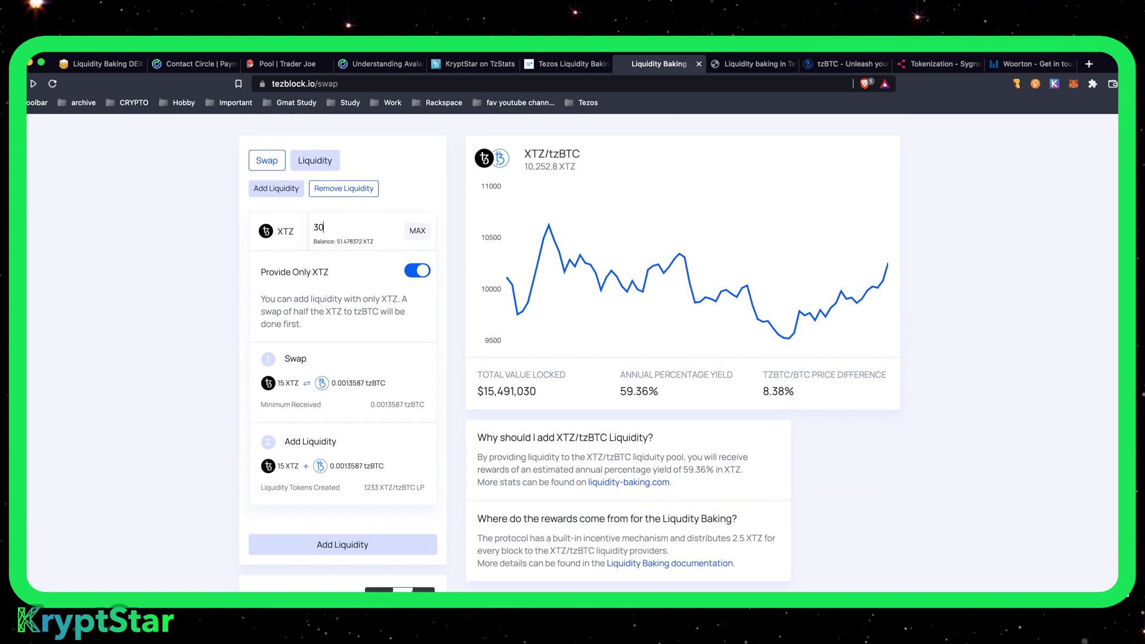
left_click(342, 544)
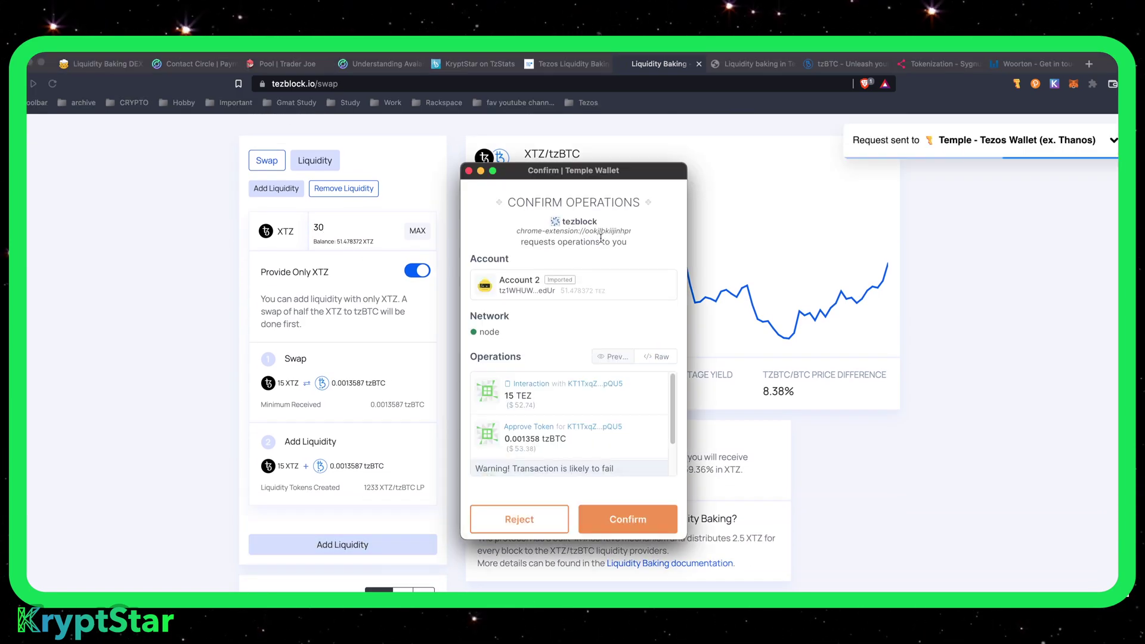
left_click(621, 519)
left_click(863, 239)
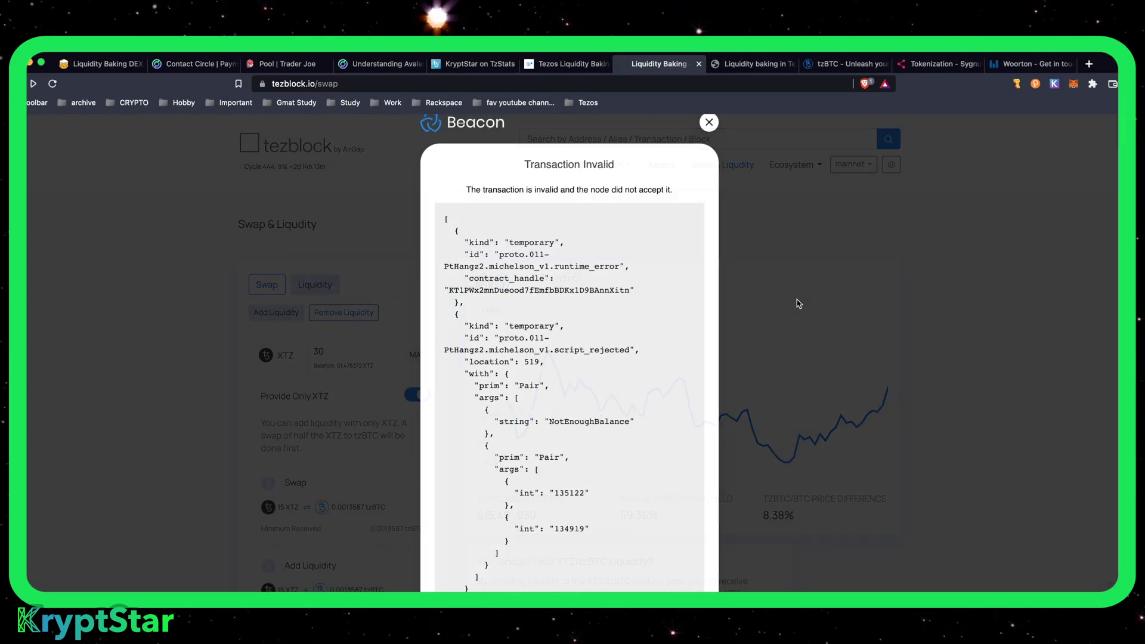
scroll(644, 417, "down", 2)
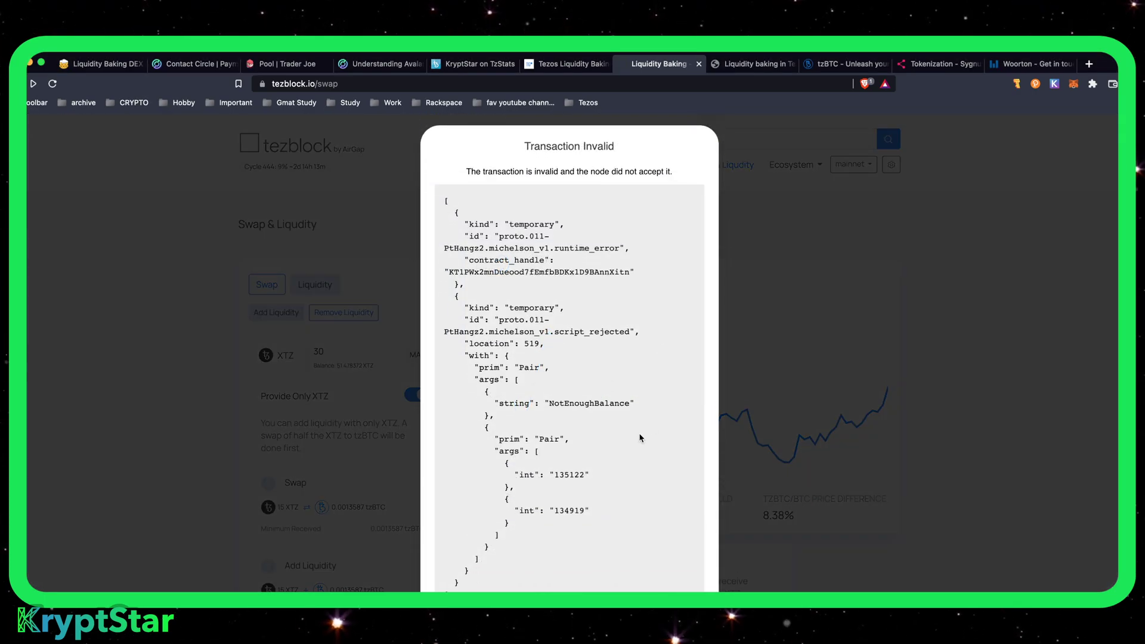
left_click(771, 265)
scroll(331, 255, "down", 2)
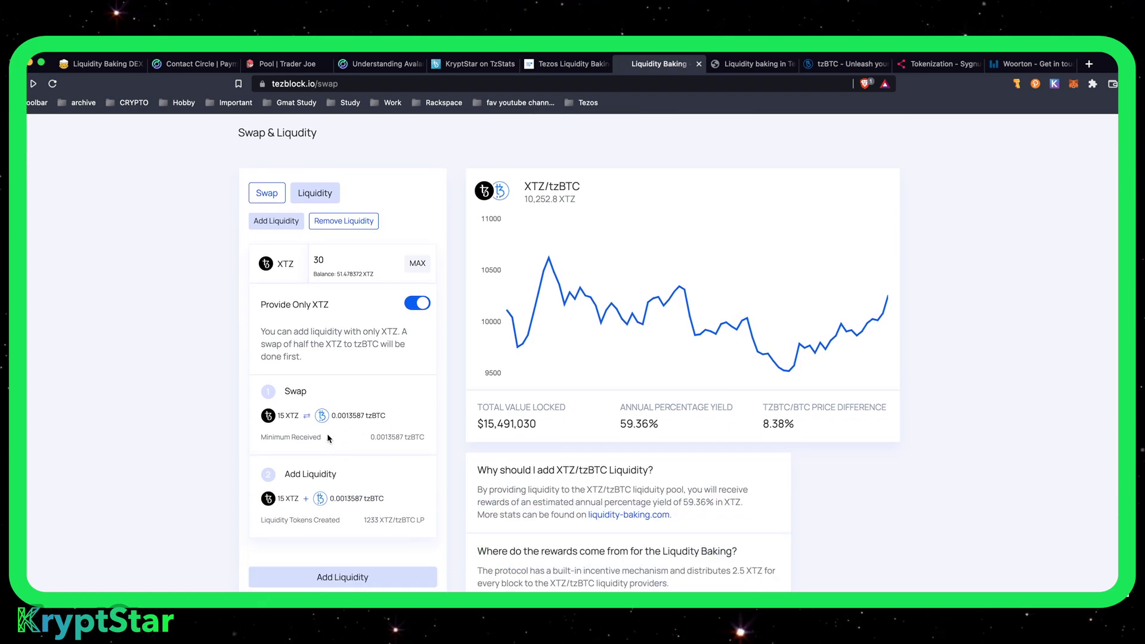
Re-enter 30 XTZ, confirm again, and review the NotEnoughBalance invalid-transaction error
double_click(320, 260)
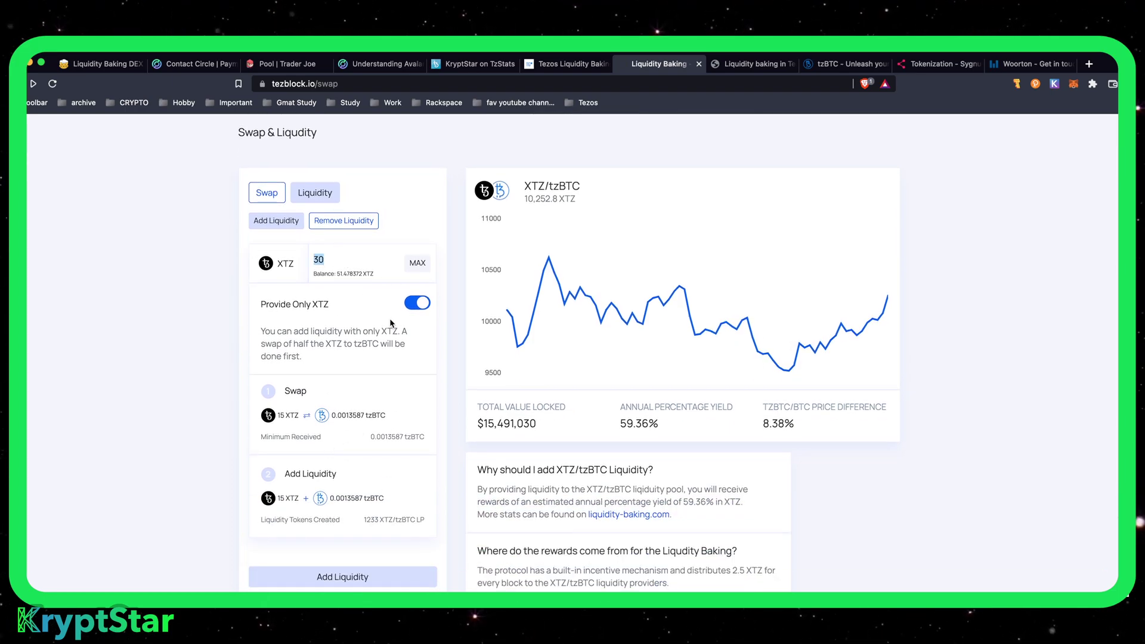
key("BackSpace")
type("30")
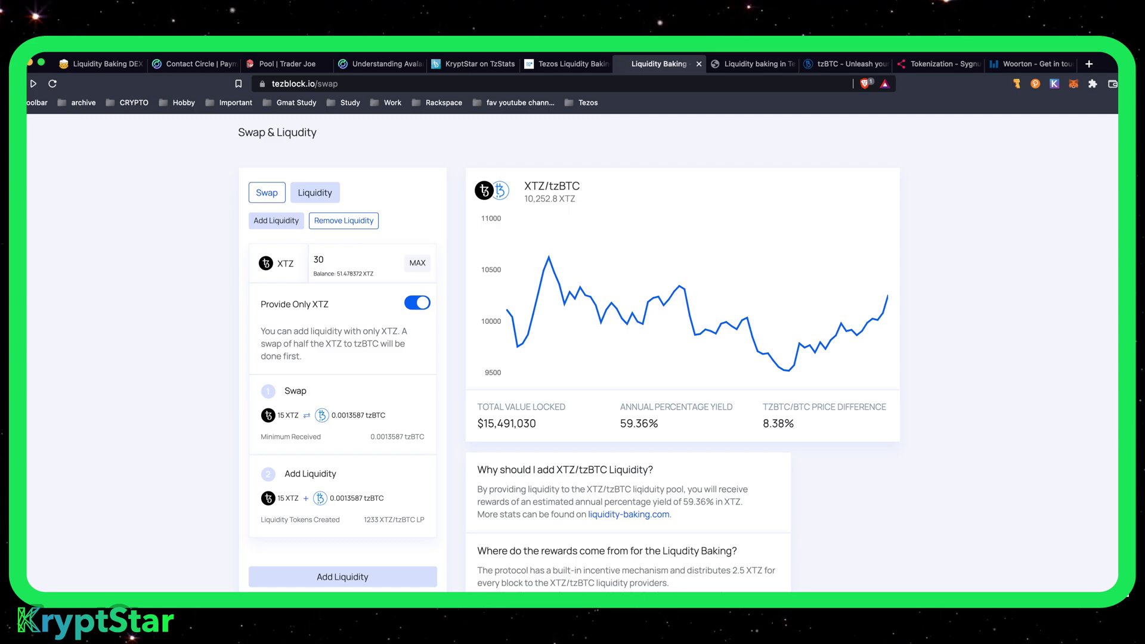
left_click(367, 576)
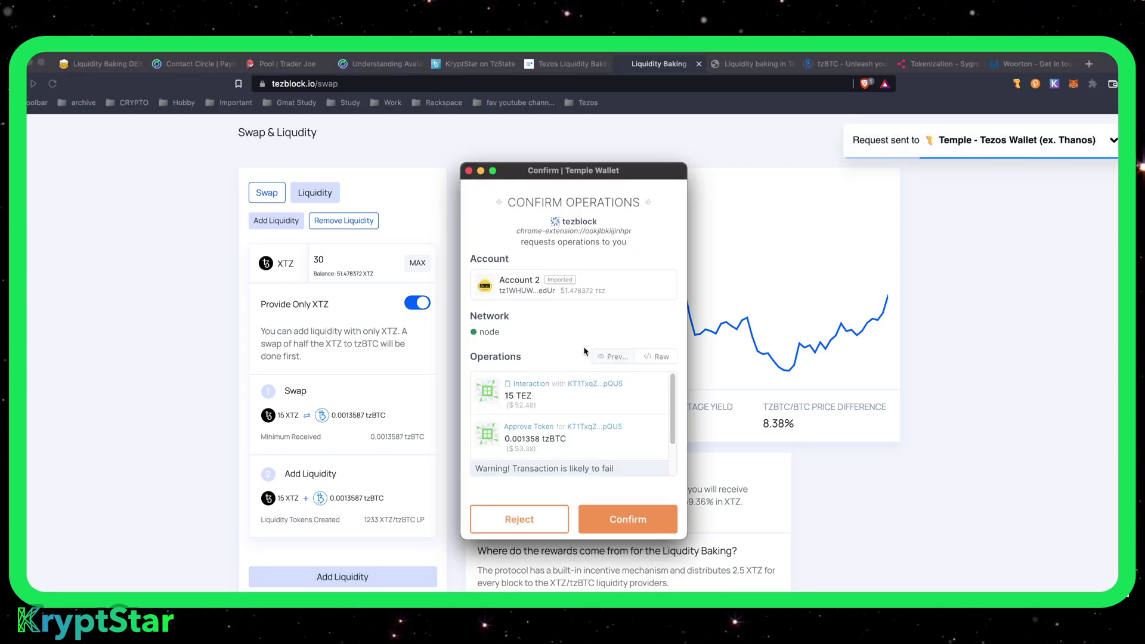
left_click(628, 519)
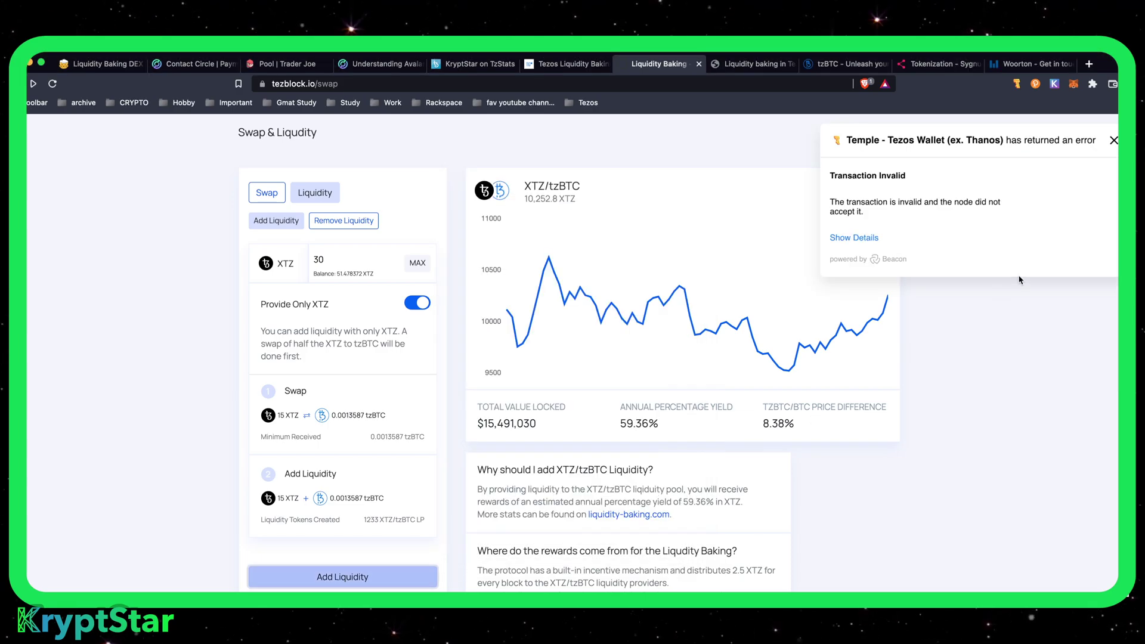
left_click(854, 238)
scroll(522, 360, "down", 2)
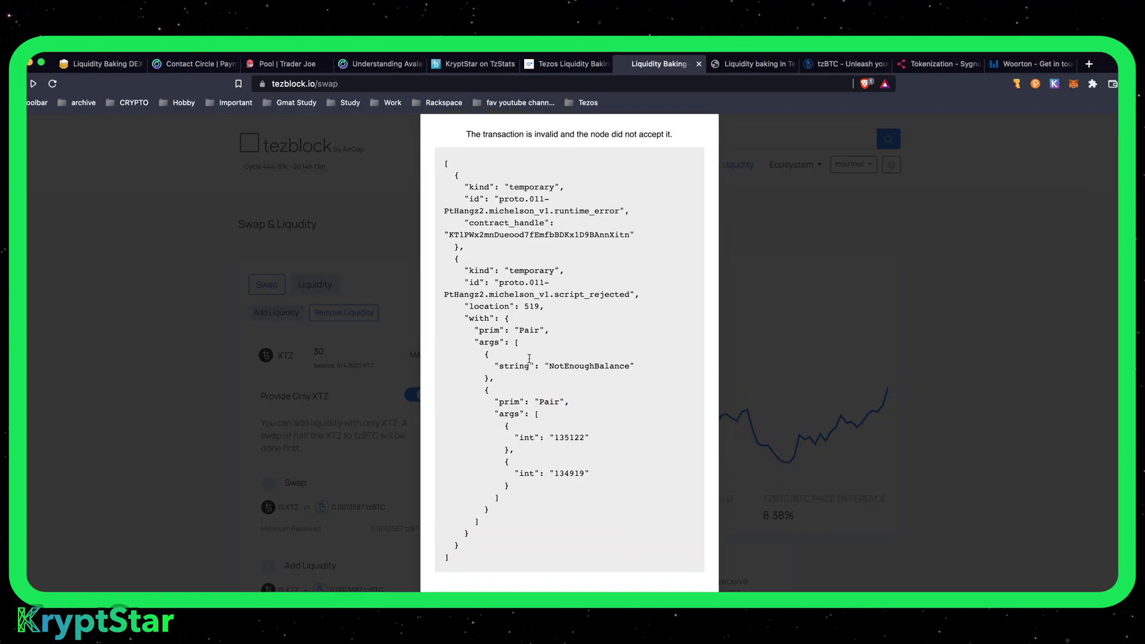
left_click(895, 330)
Set up an XTZ-to-tzBTC swap of 20 XTZ
scroll(956, 328, "down", 5)
scroll(852, 347, "up", 5)
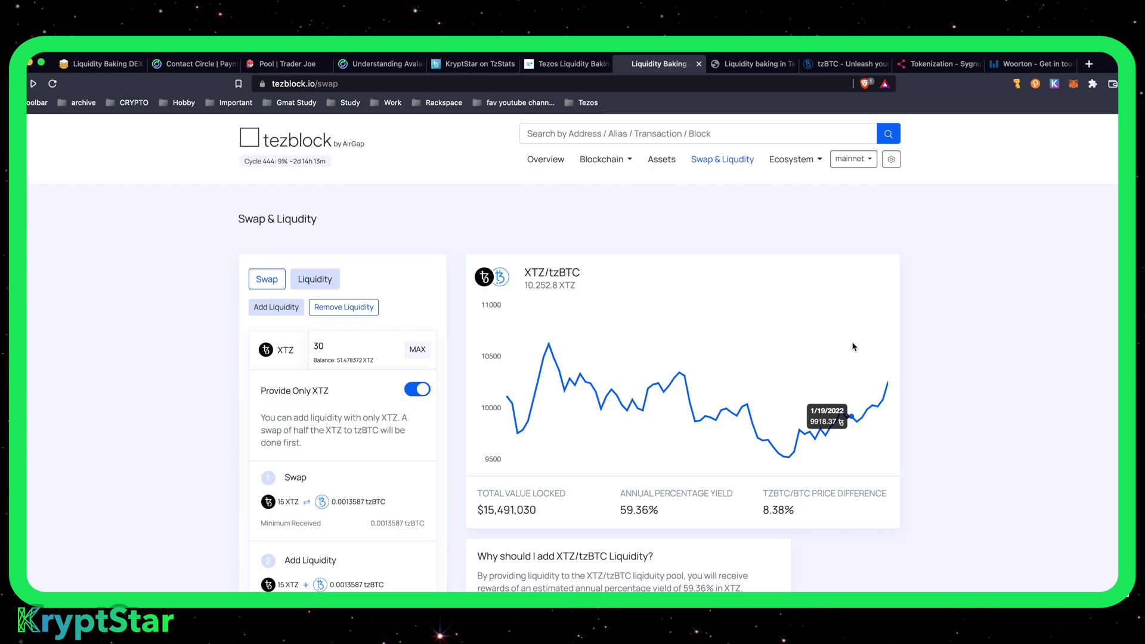
scroll(775, 328, "down", 1)
left_click(304, 264)
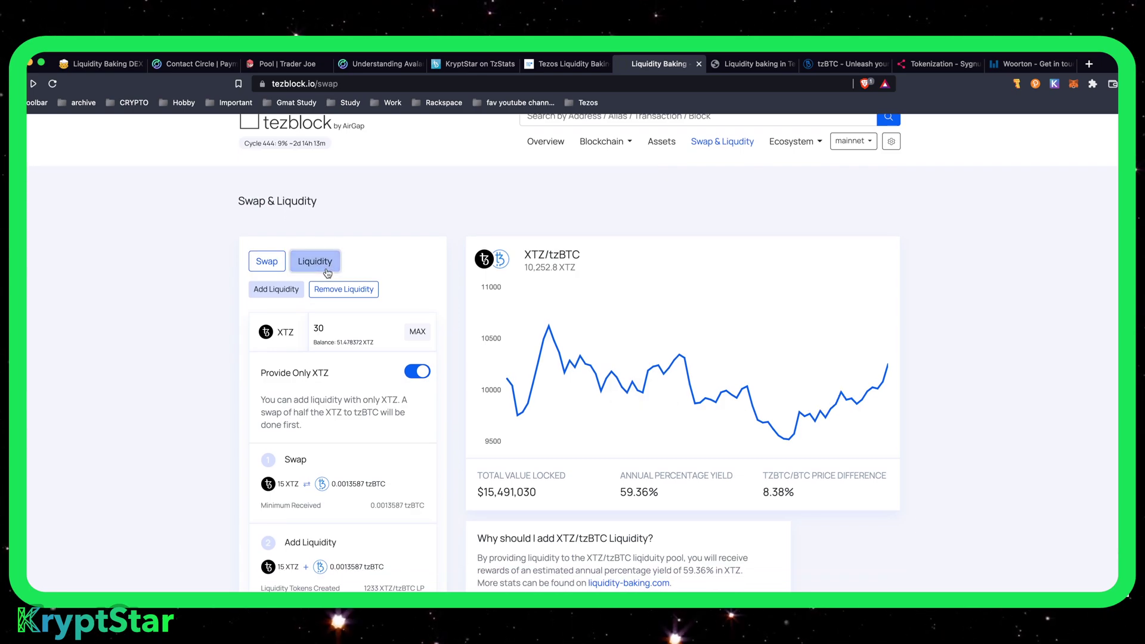
left_click(266, 261)
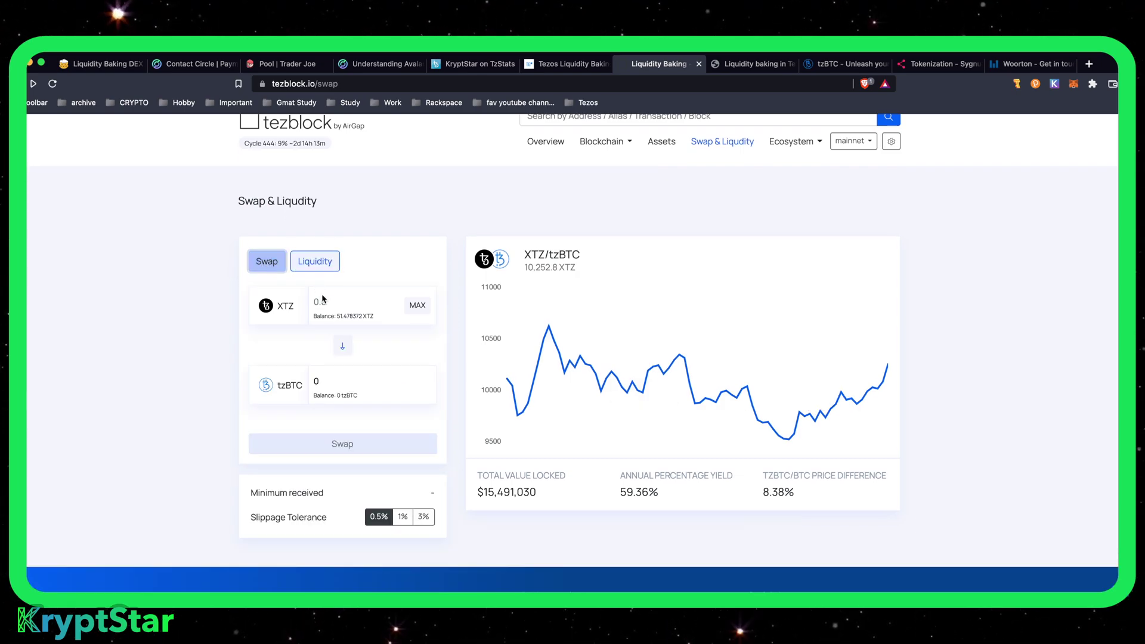
left_click(334, 302)
type("20")
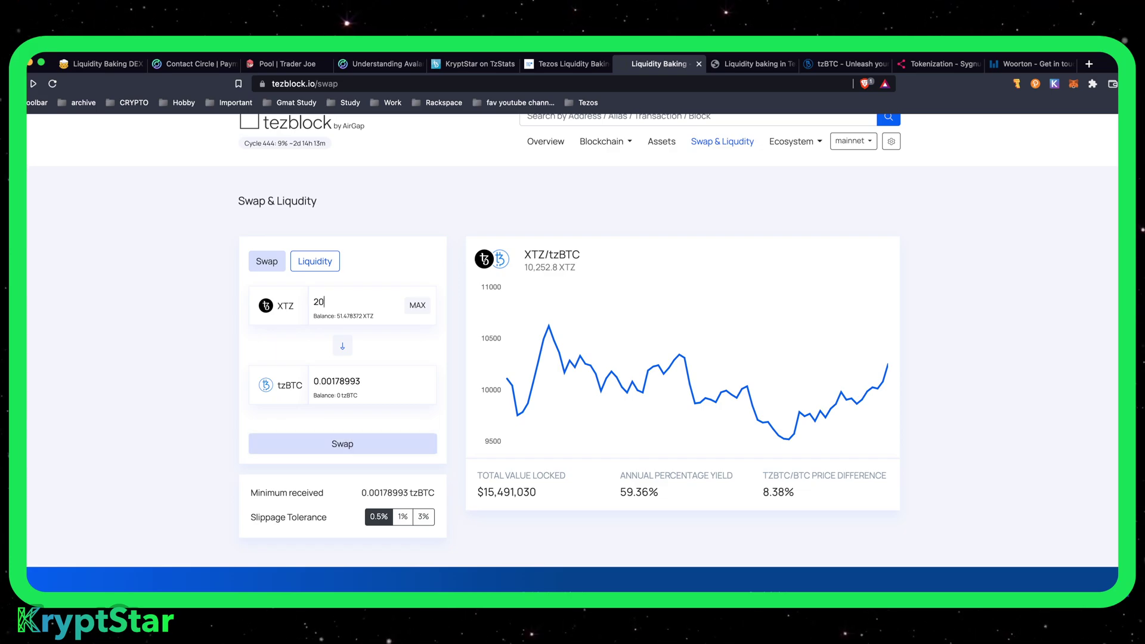
Submit the 20 XTZ swap, confirm it in Temple Wallet, and dismiss the success notice
left_click(341, 444)
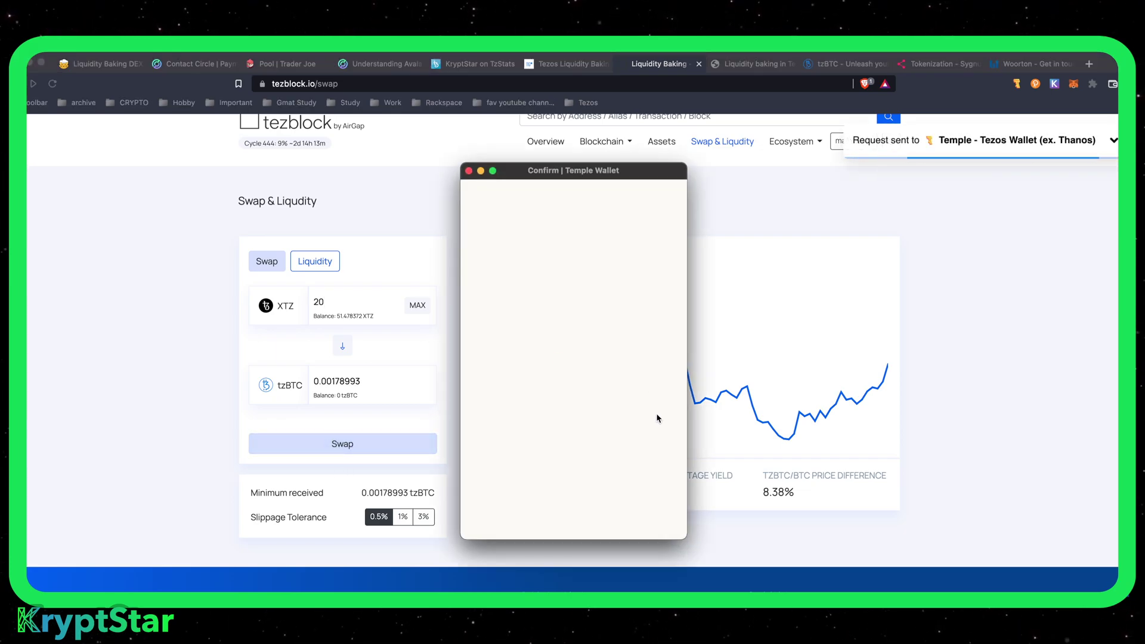
left_click(625, 511)
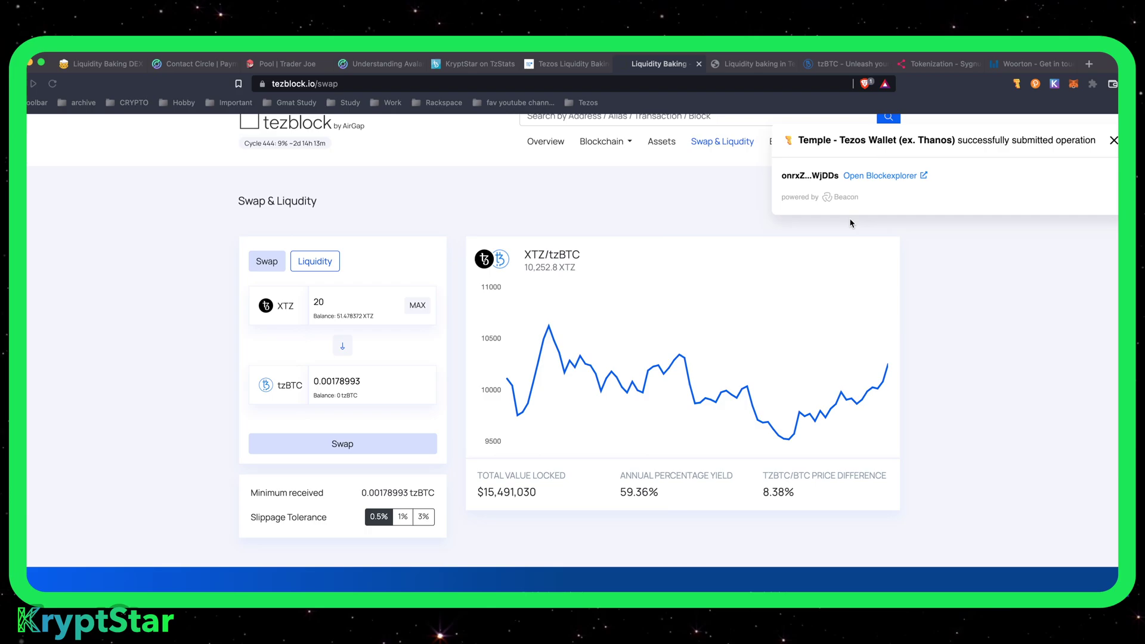
scroll(674, 308, "up", 1)
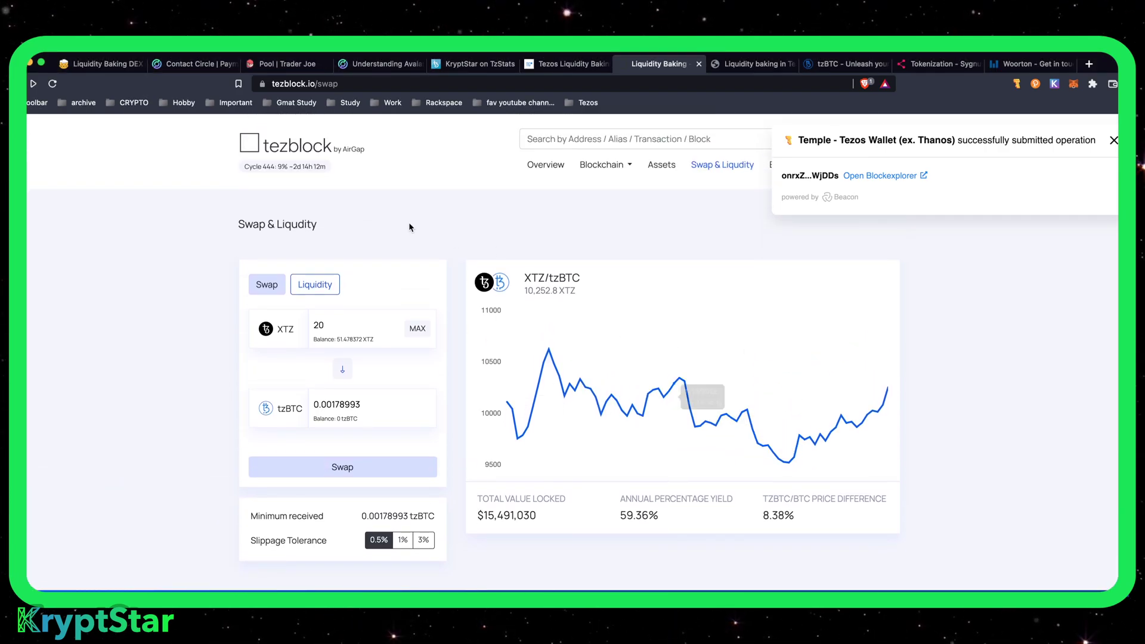
left_click(1114, 141)
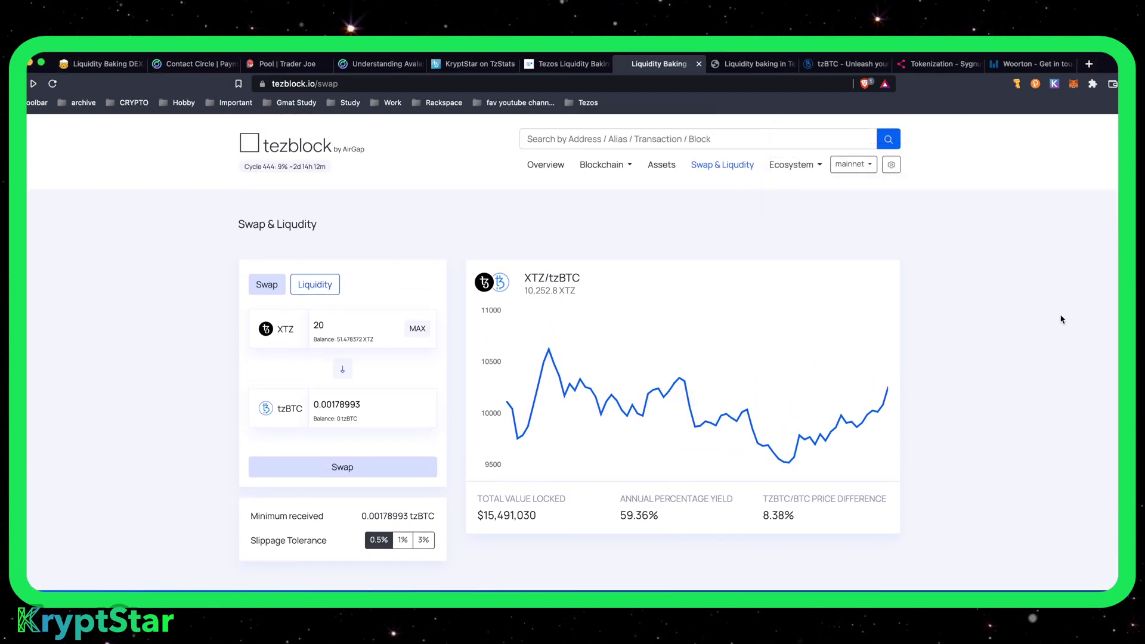
scroll(598, 415, "down", 2)
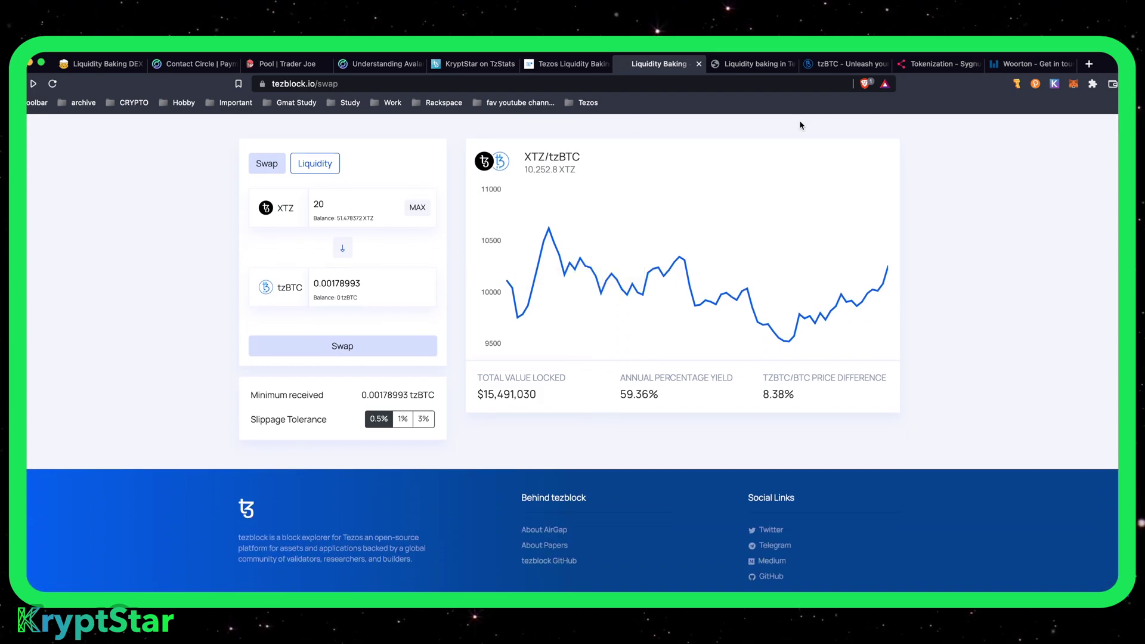
scroll(802, 238, "up", 4)
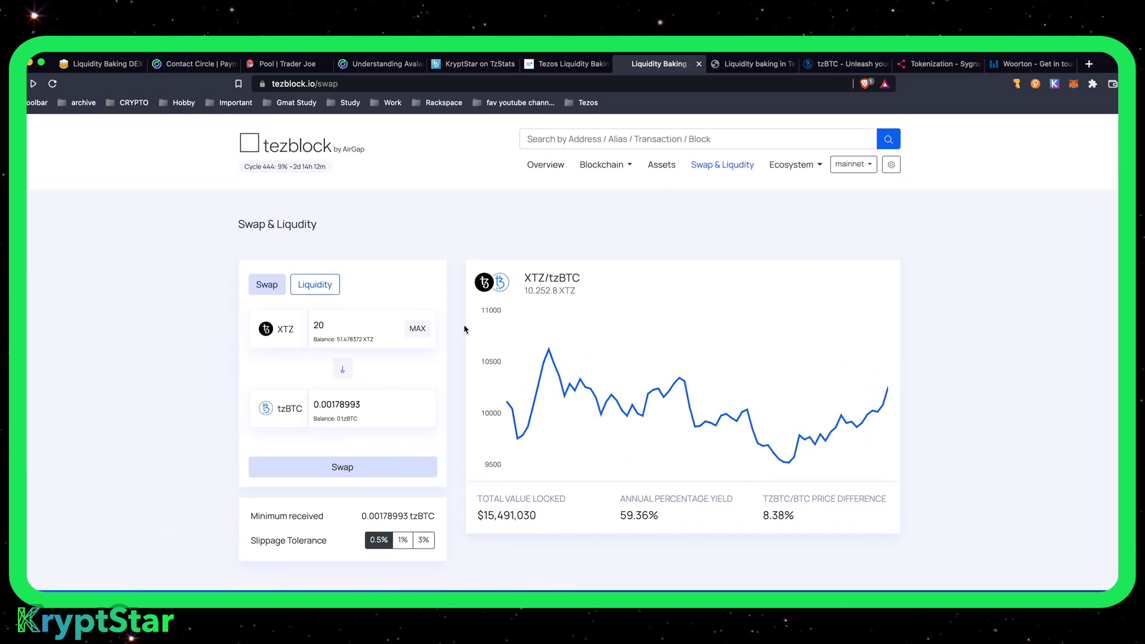
scroll(462, 325, "down", 4)
scroll(793, 312, "up", 3)
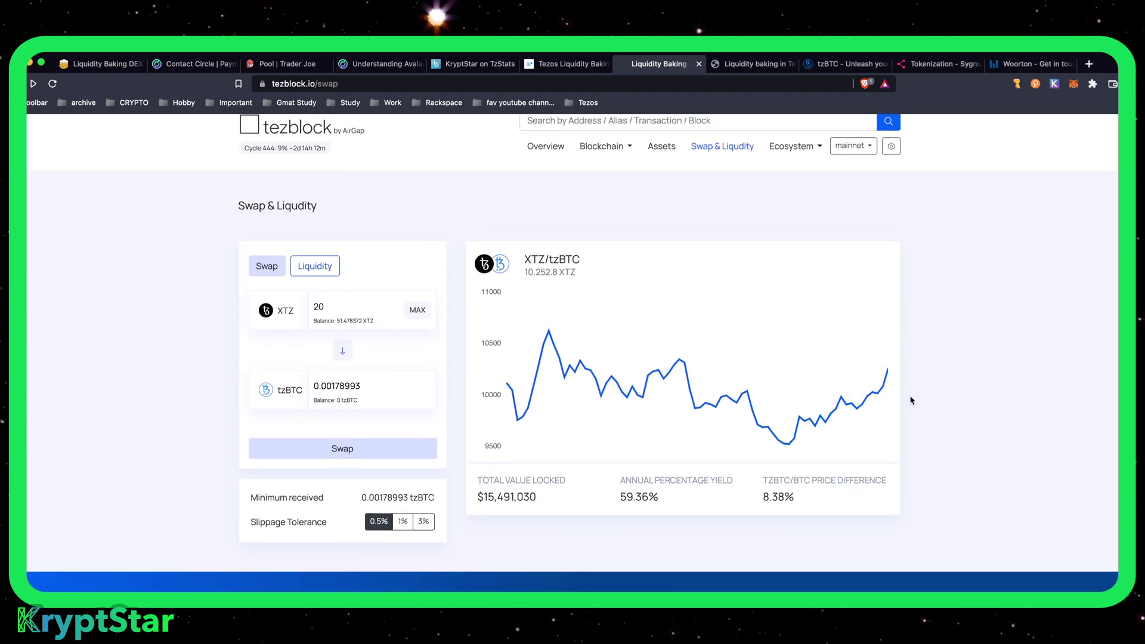
scroll(210, 289, "down", 4)
Turn off the Provide Only XTZ option in the liquidity form
scroll(524, 409, "up", 4)
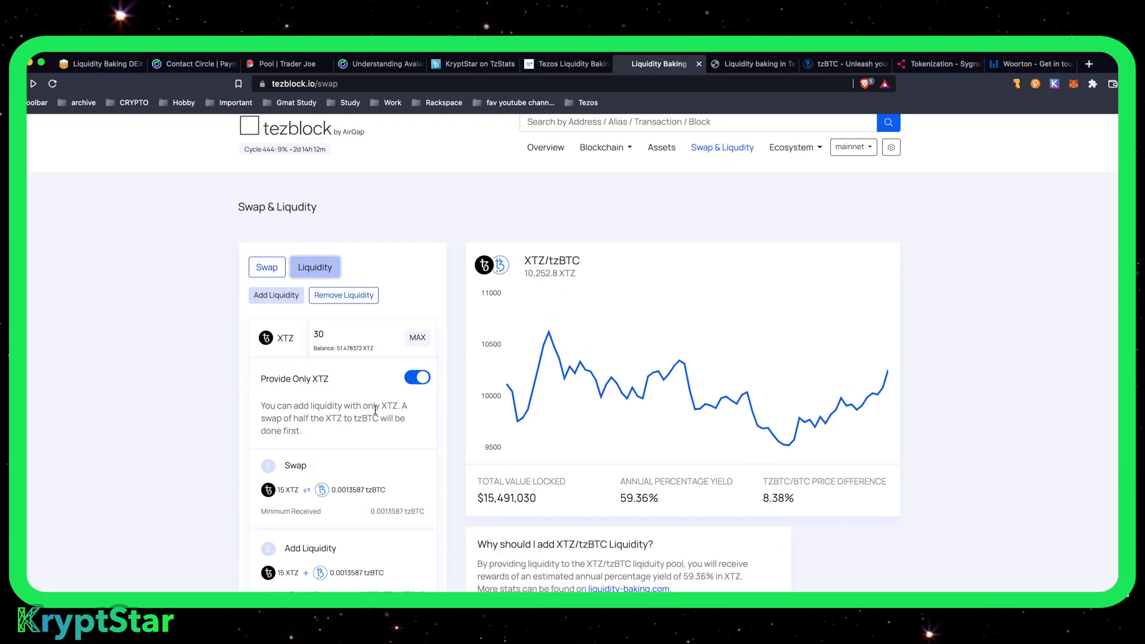
left_click_drag(258, 385, 386, 388)
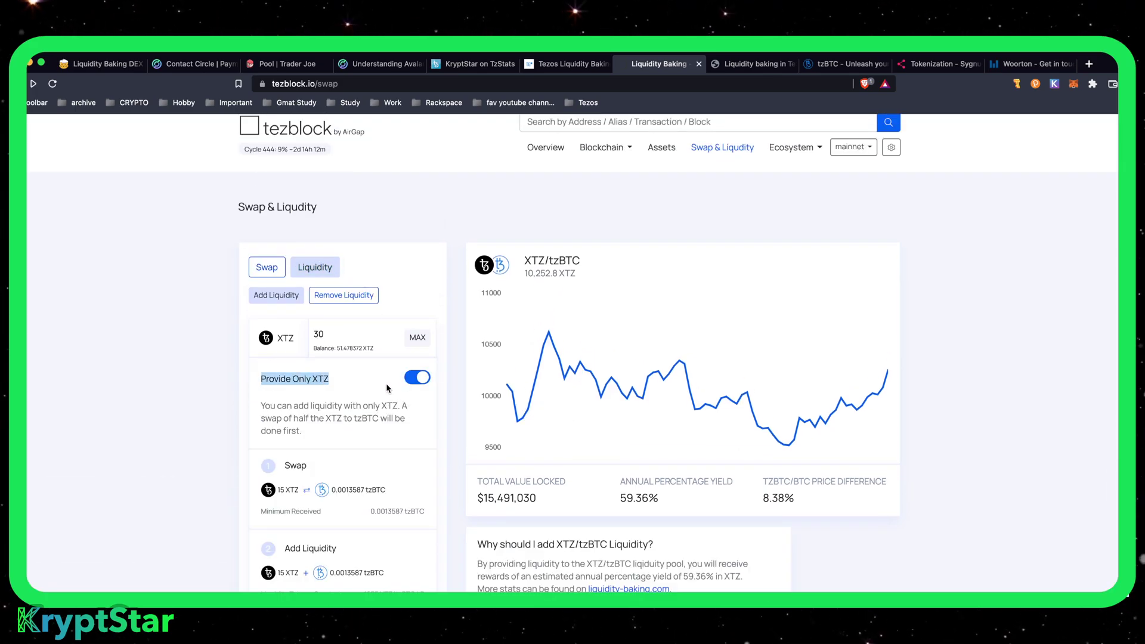
left_click(419, 380)
left_click(419, 378)
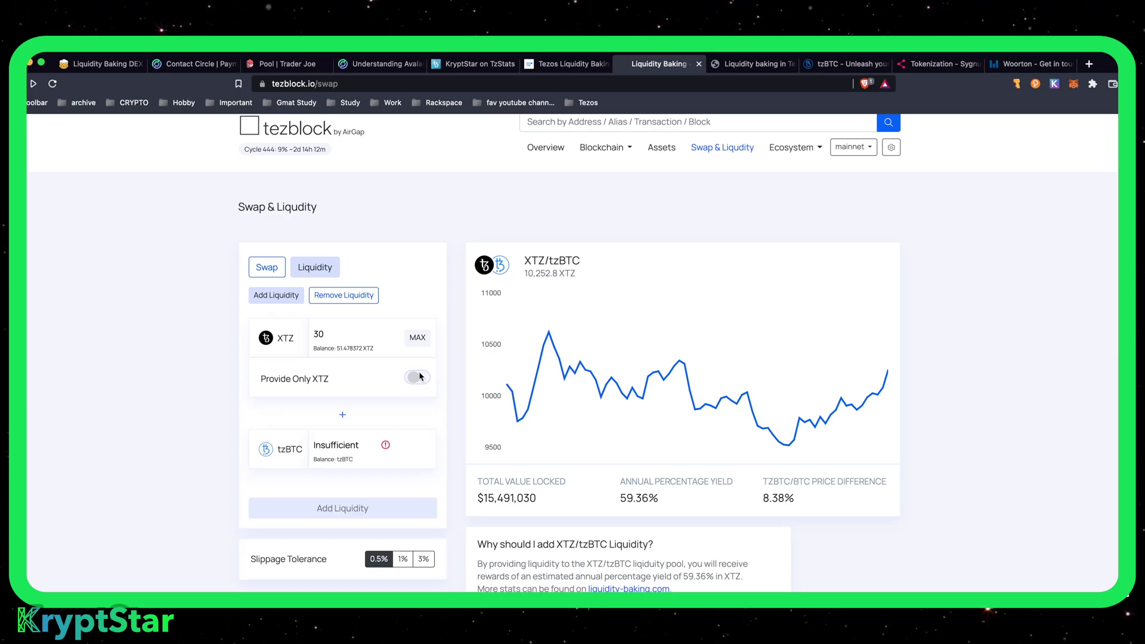
Highlight the Insufficient tzBTC warning and the 59.36% APY, then reload the page
double_click(374, 452)
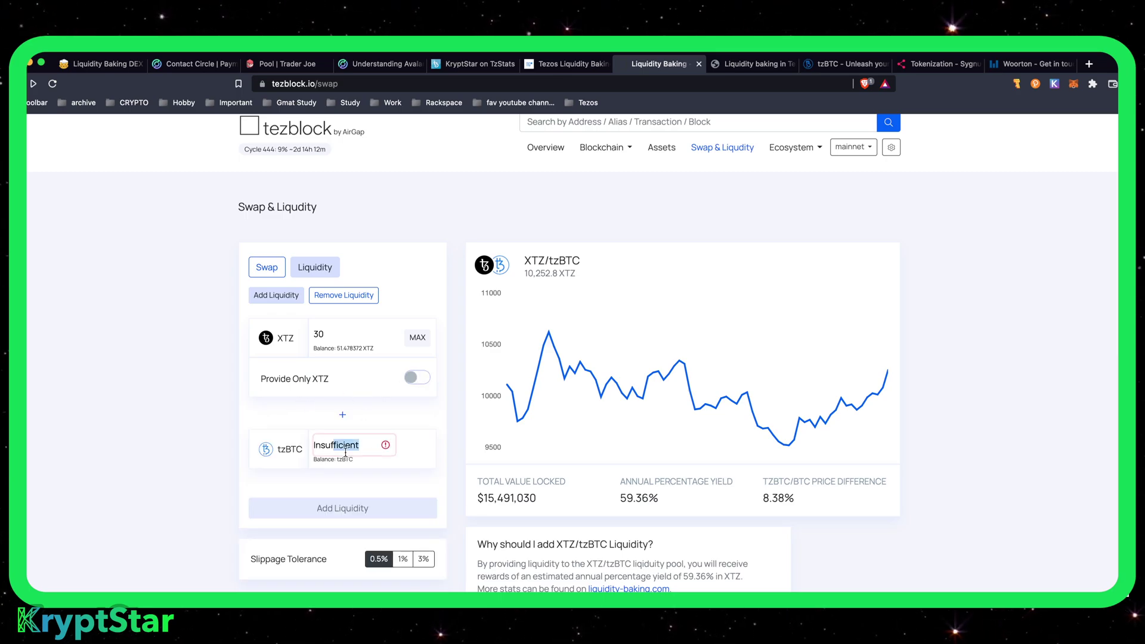
left_click(394, 491)
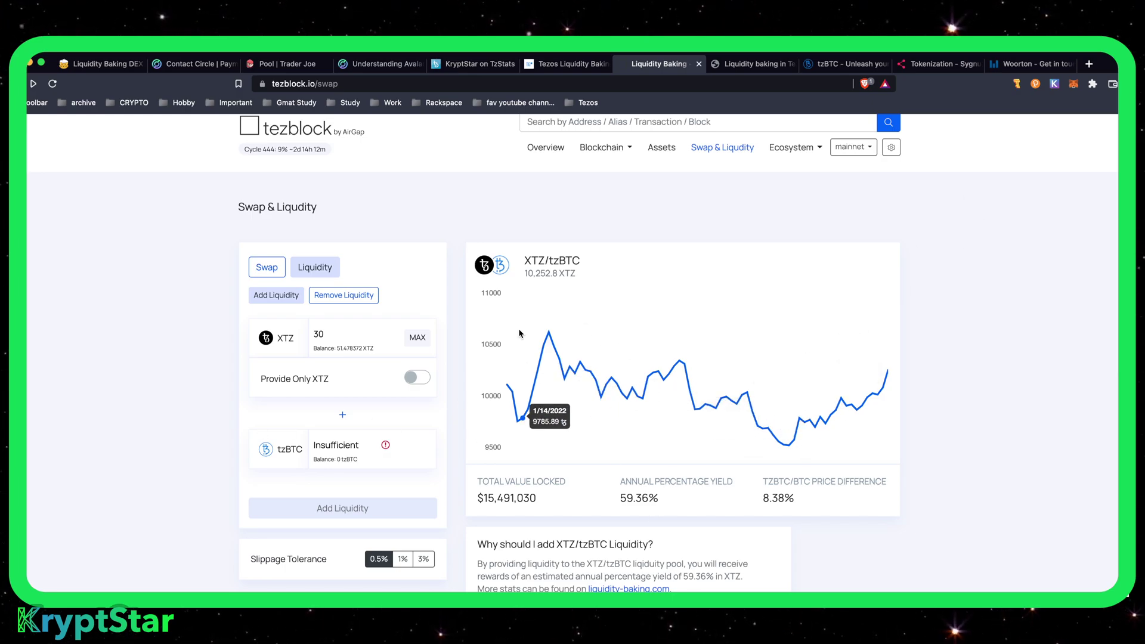
left_click_drag(735, 482, 649, 498)
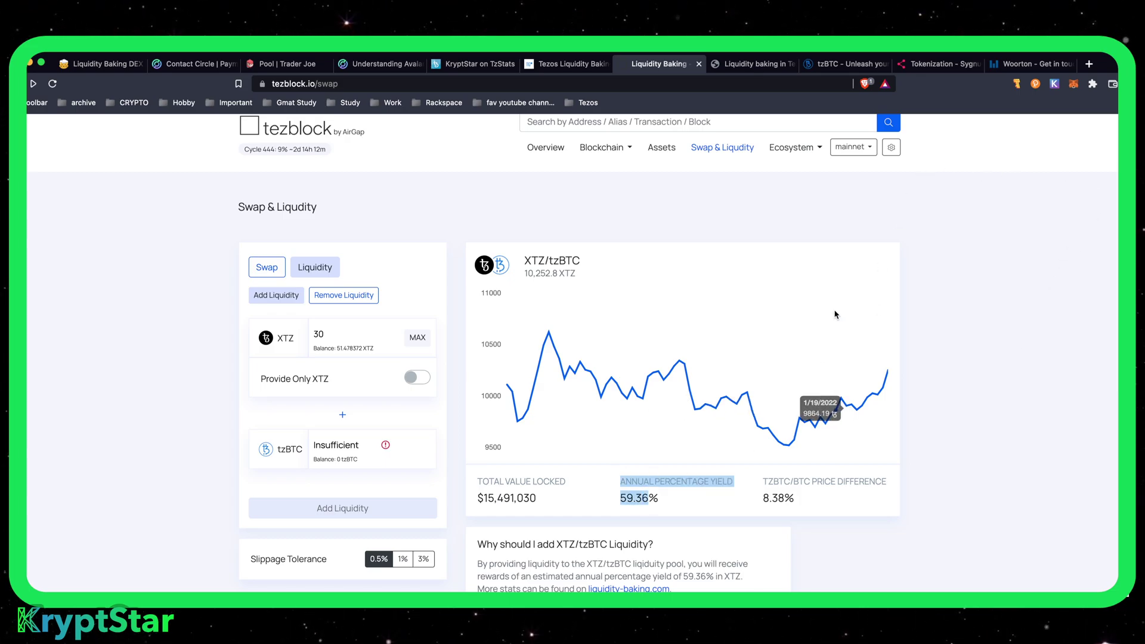
left_click(764, 273)
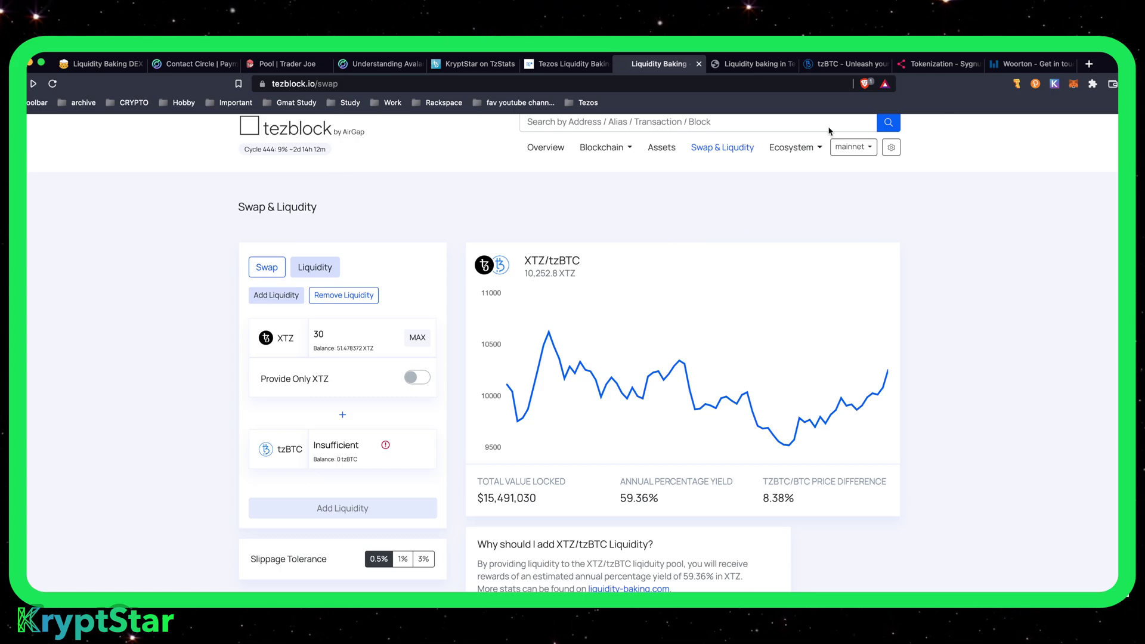
left_click(54, 84)
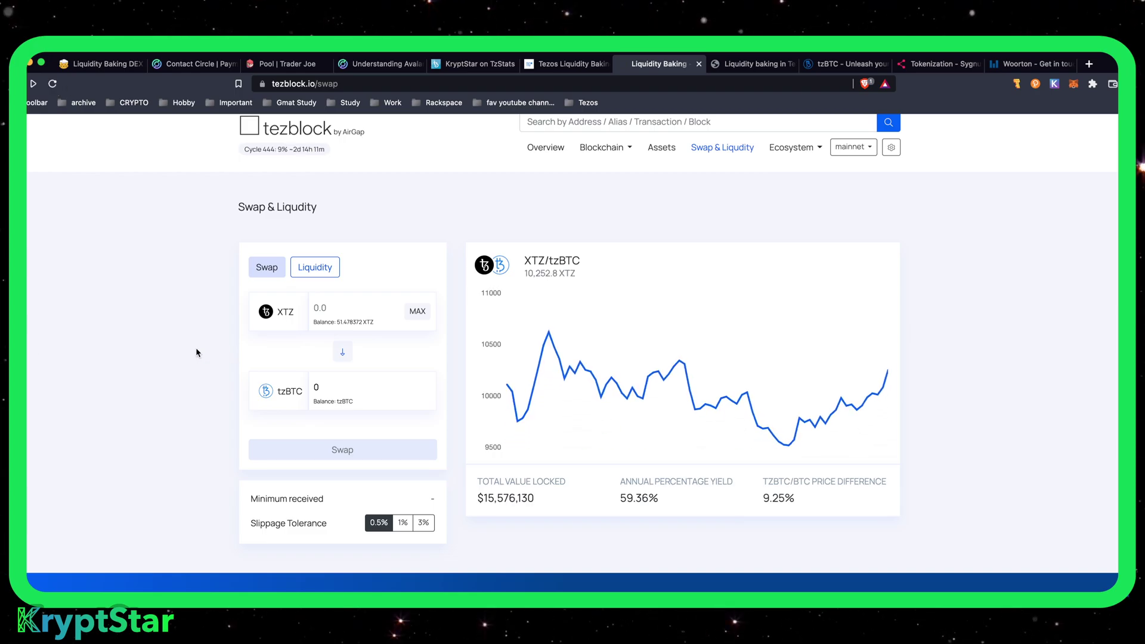
Open the Add Liquidity form with Provide Only XTZ turned off
left_click(257, 274)
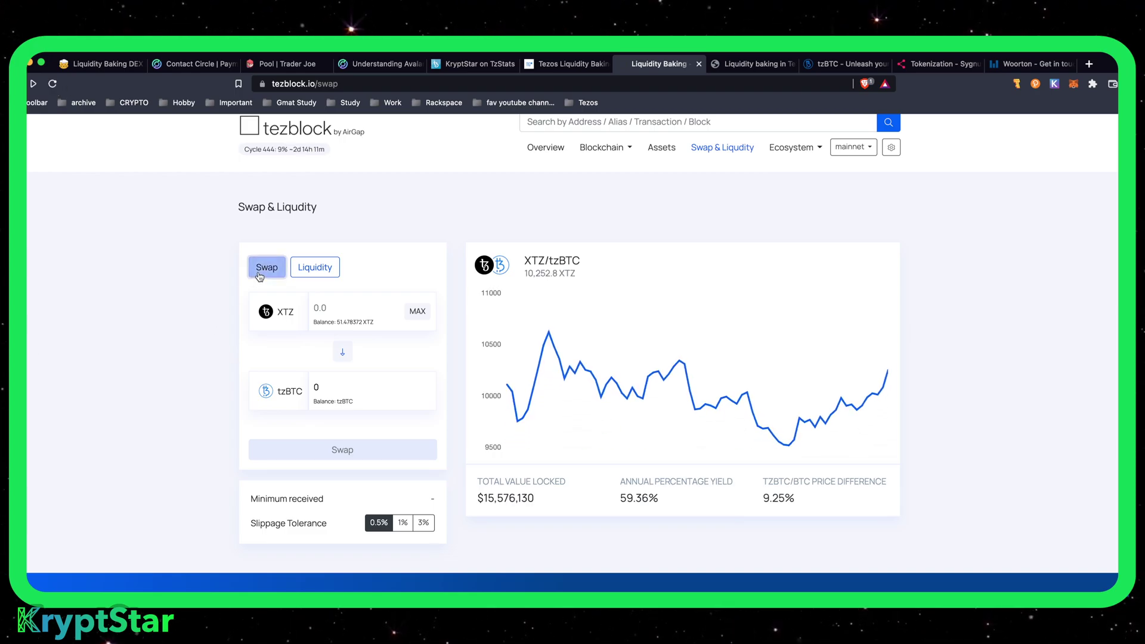
left_click(302, 273)
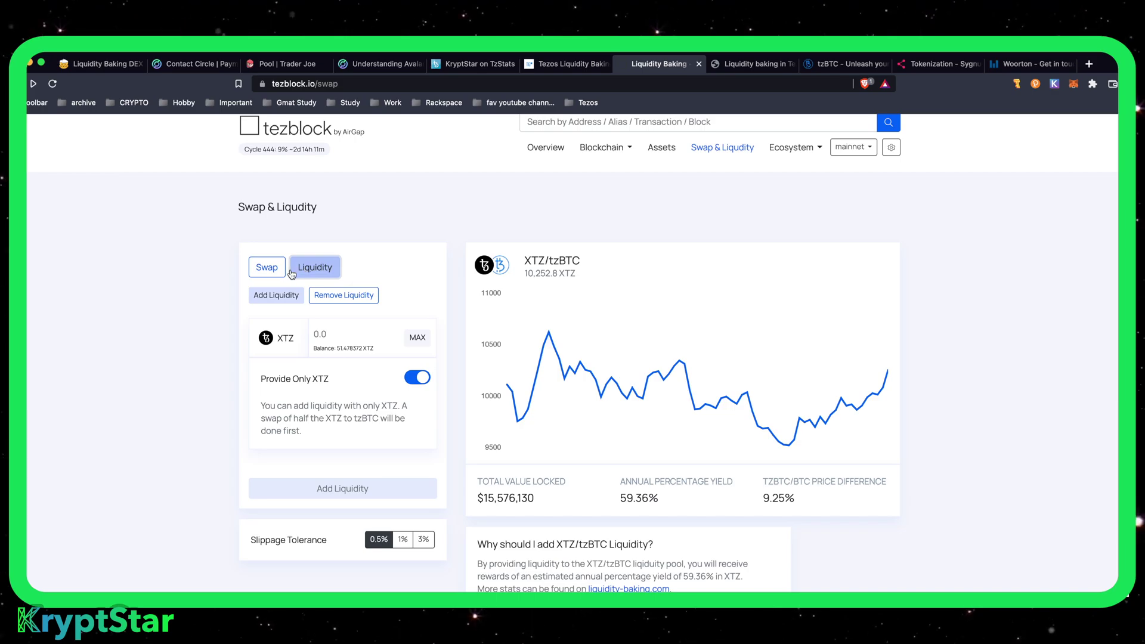
left_click(417, 377)
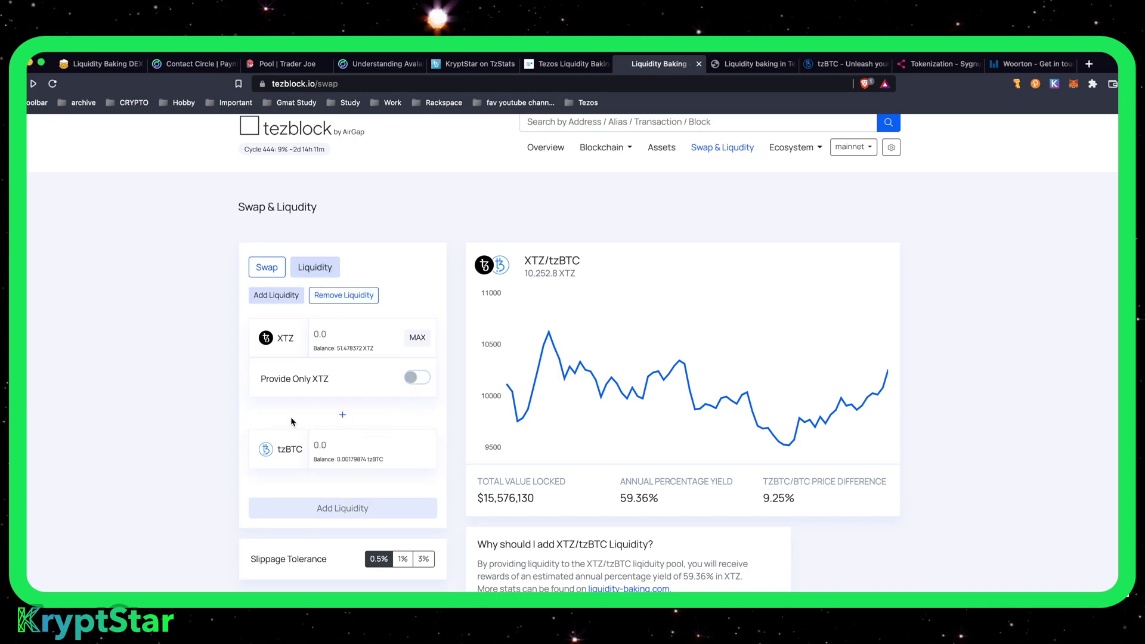
left_click(351, 335)
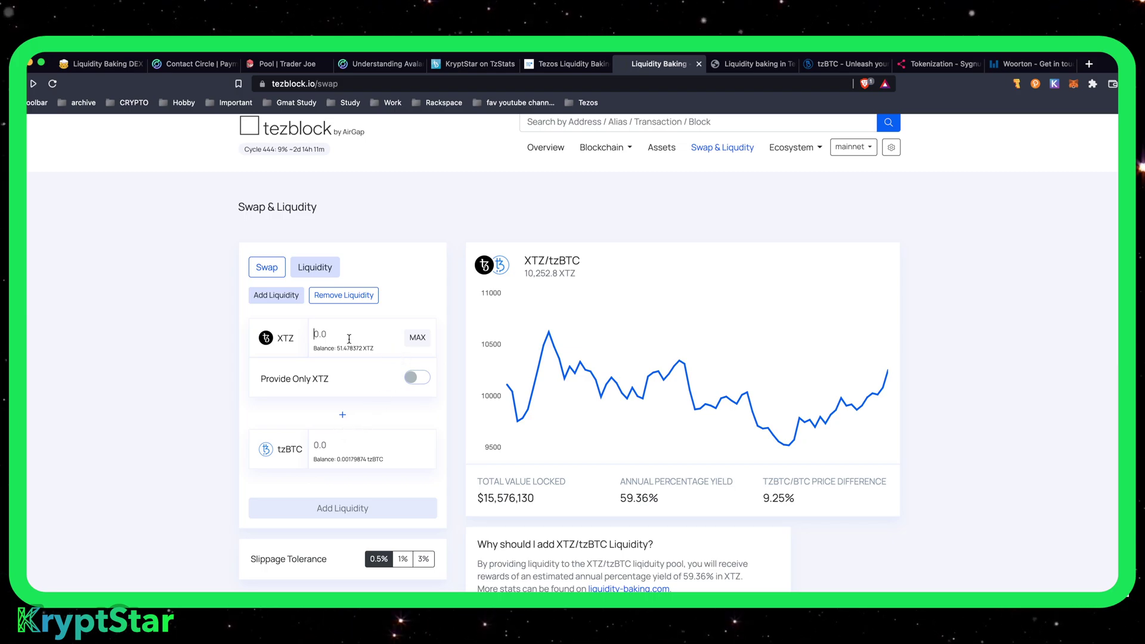
left_click(321, 447)
left_click(390, 341)
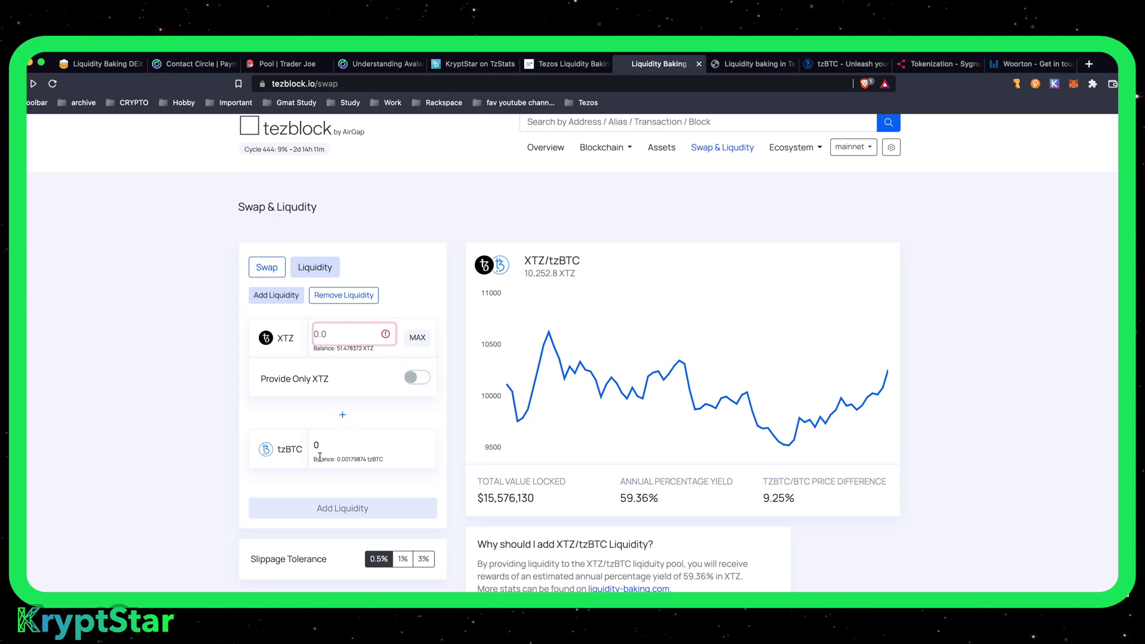
Enter .00179874 tzBTC, then check Remove Liquidity shows 0 LB tokens available
left_click(343, 439)
left_click(332, 456)
type(".00179874")
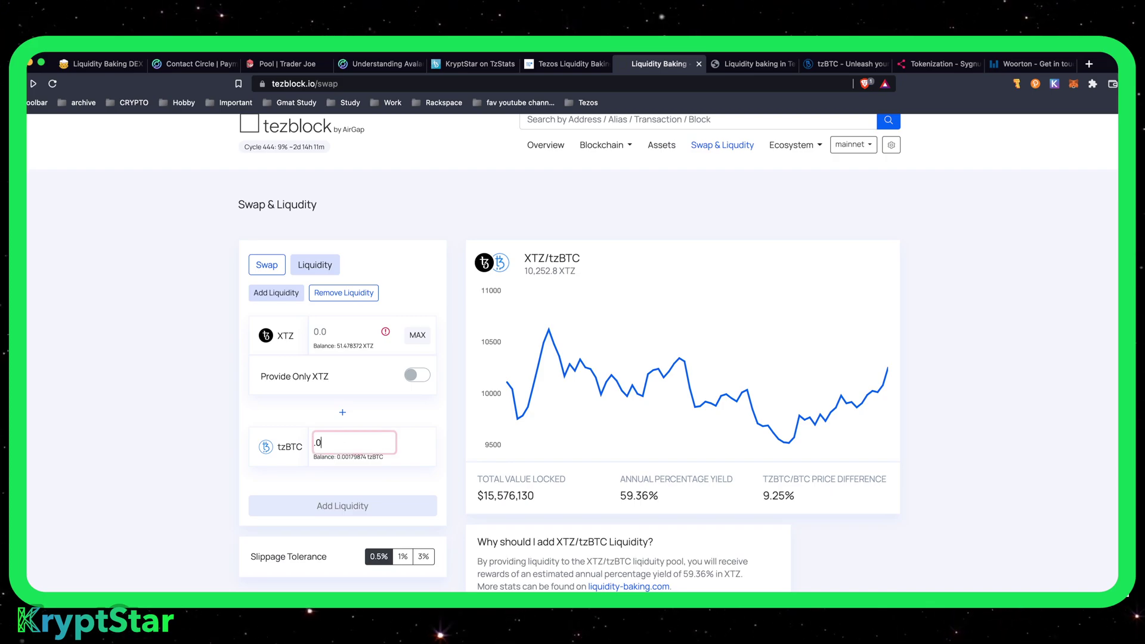
left_click(340, 334)
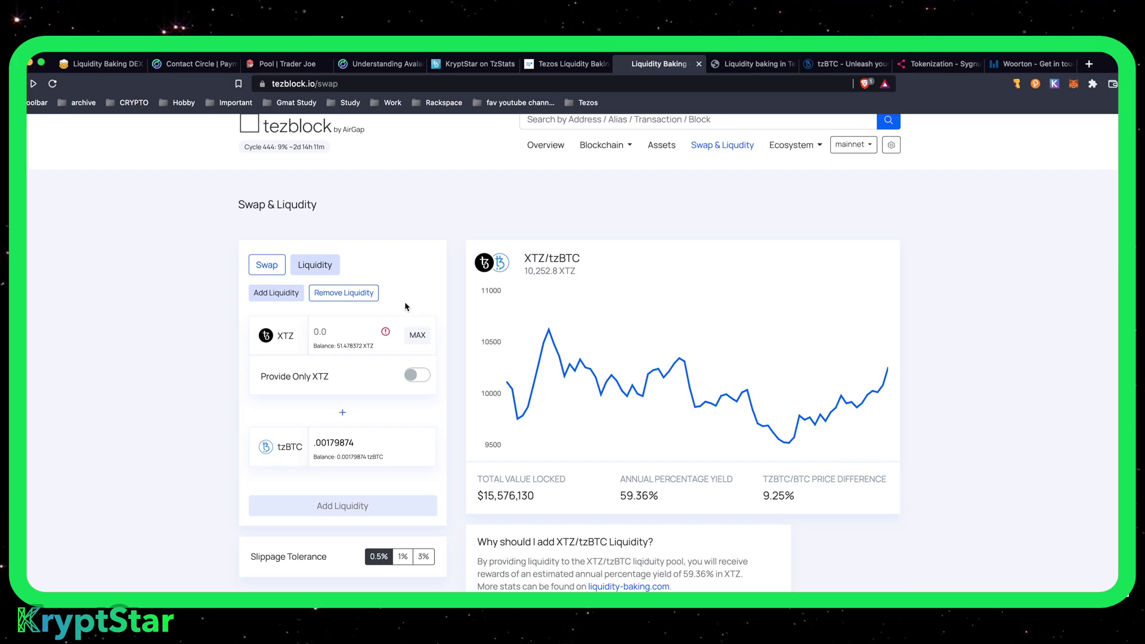
left_click(335, 291)
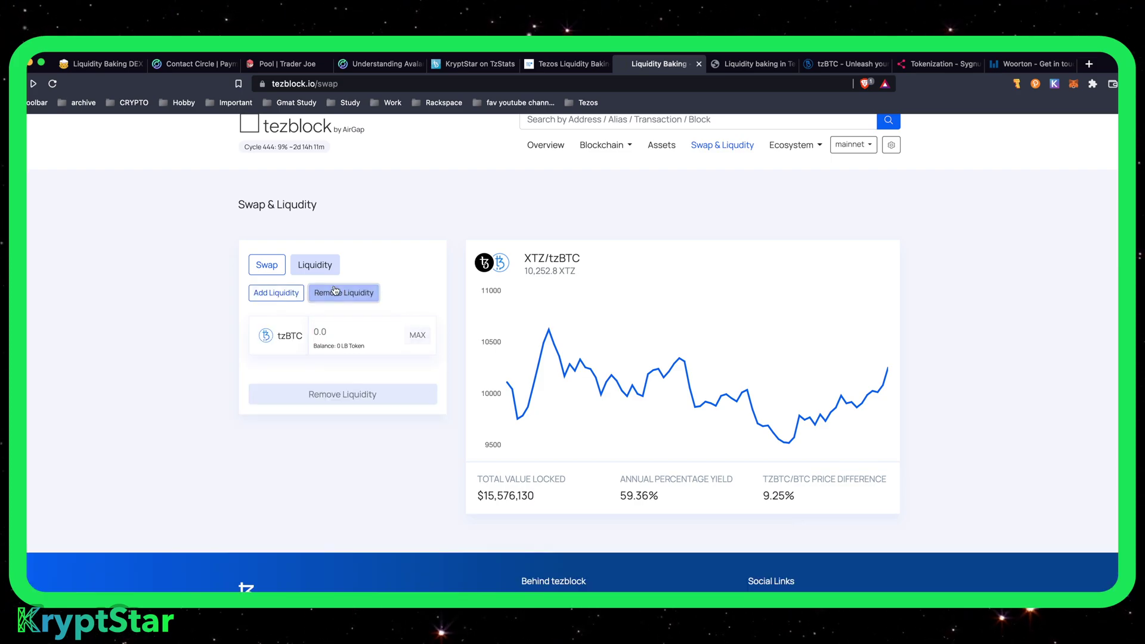
Back in Add Liquidity, enter .00028 tzBTC and trim its last digit
left_click(276, 292)
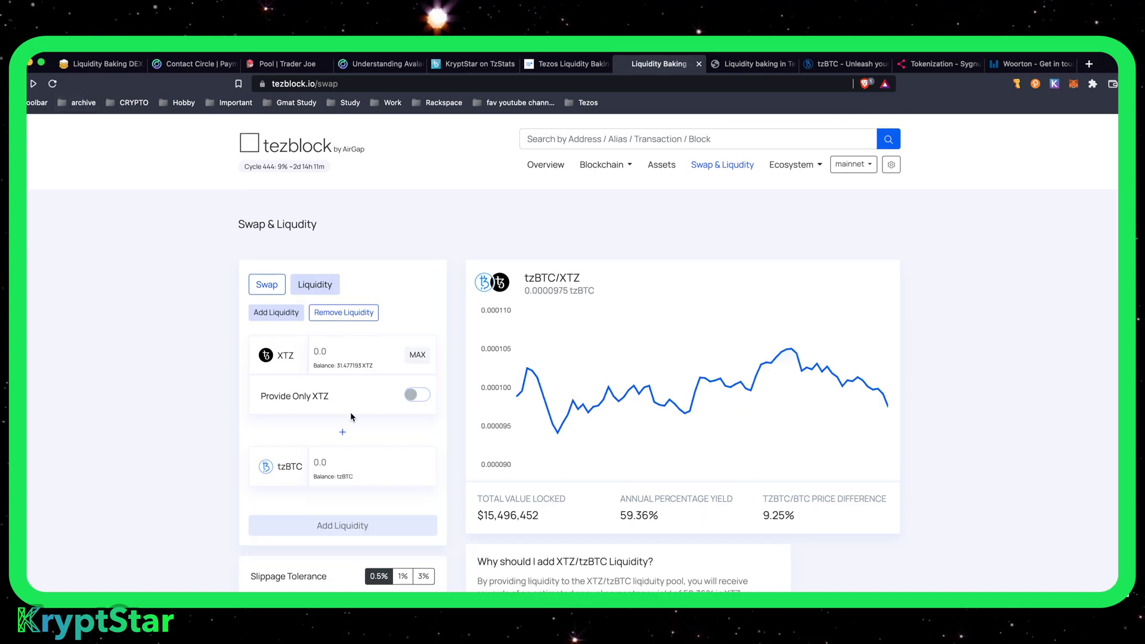
scroll(365, 425, "down", 1)
scroll(328, 292, "up", 1)
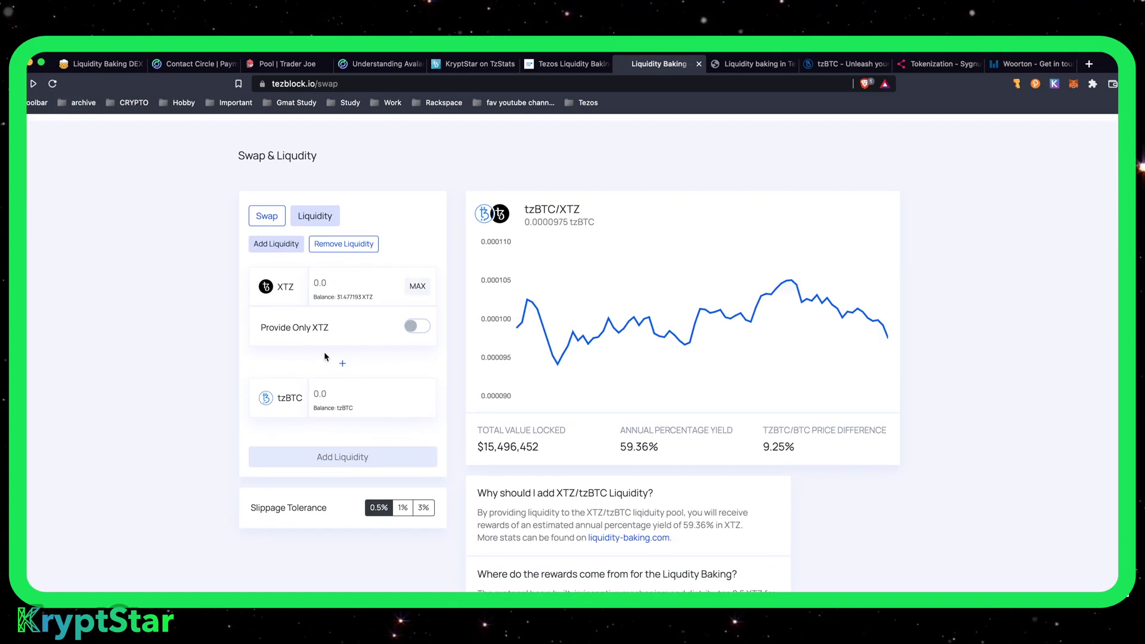
left_click(330, 291)
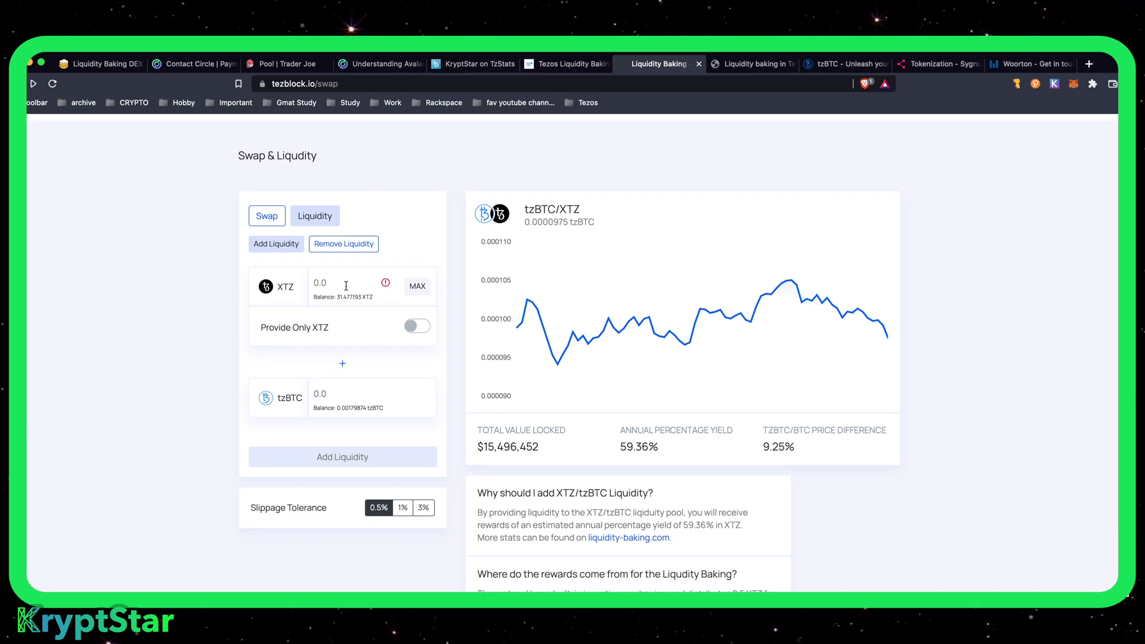
left_click(351, 393)
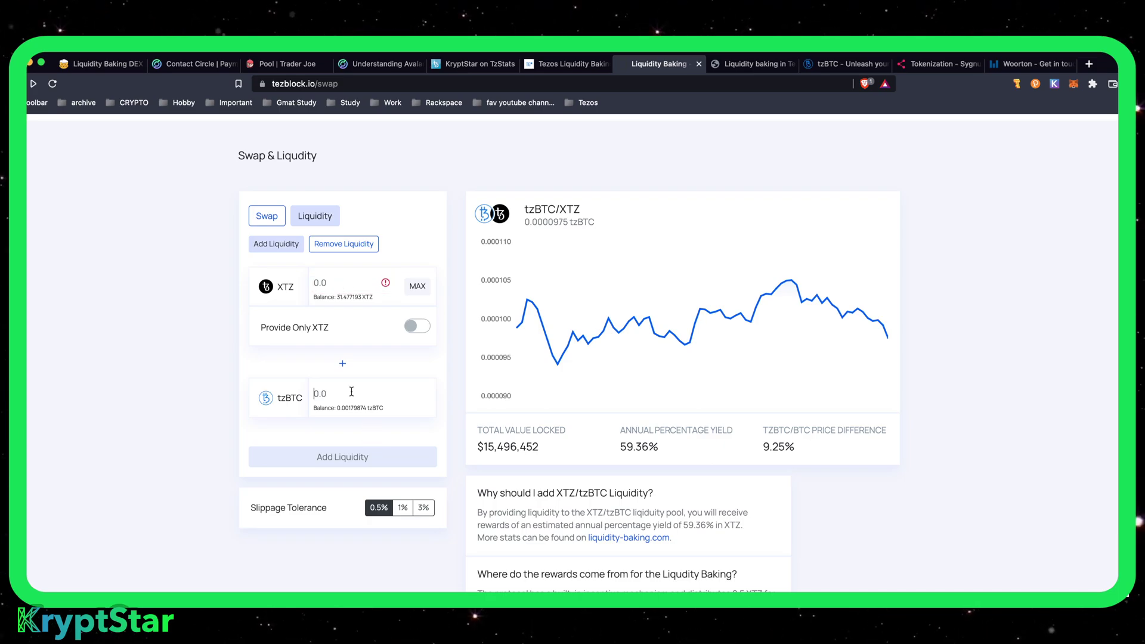
type(".000")
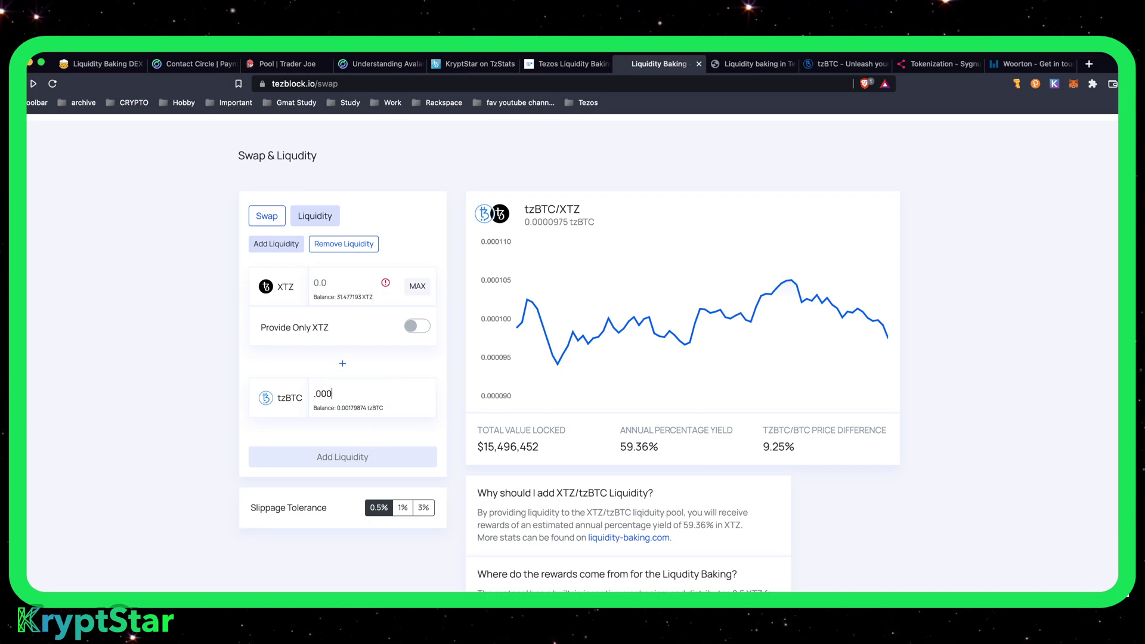
type("28")
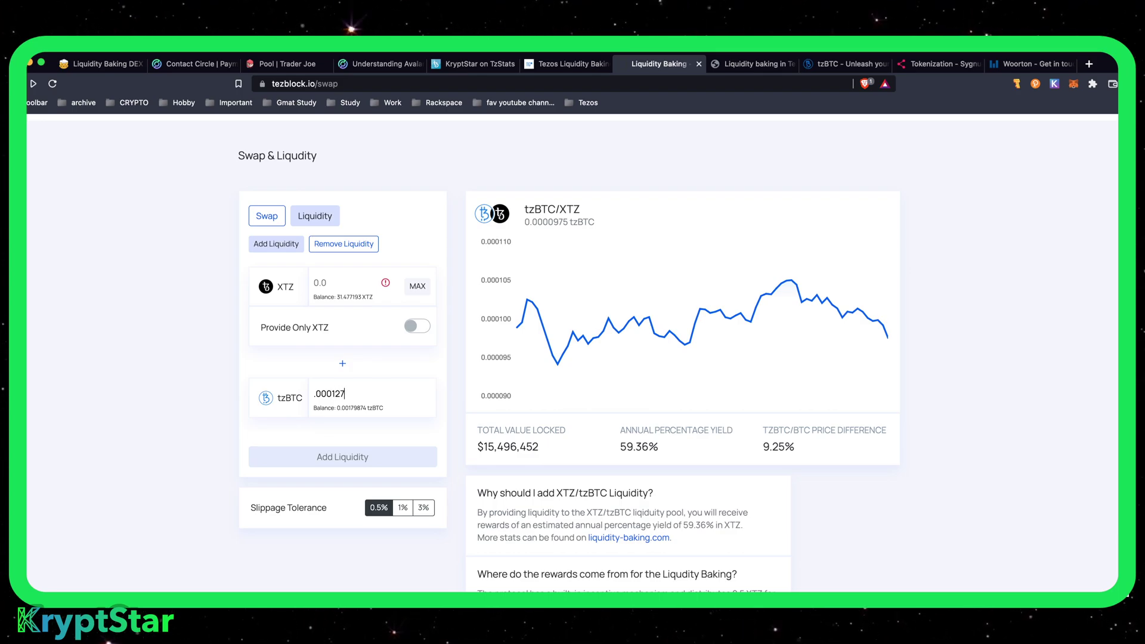
key("BackSpace")
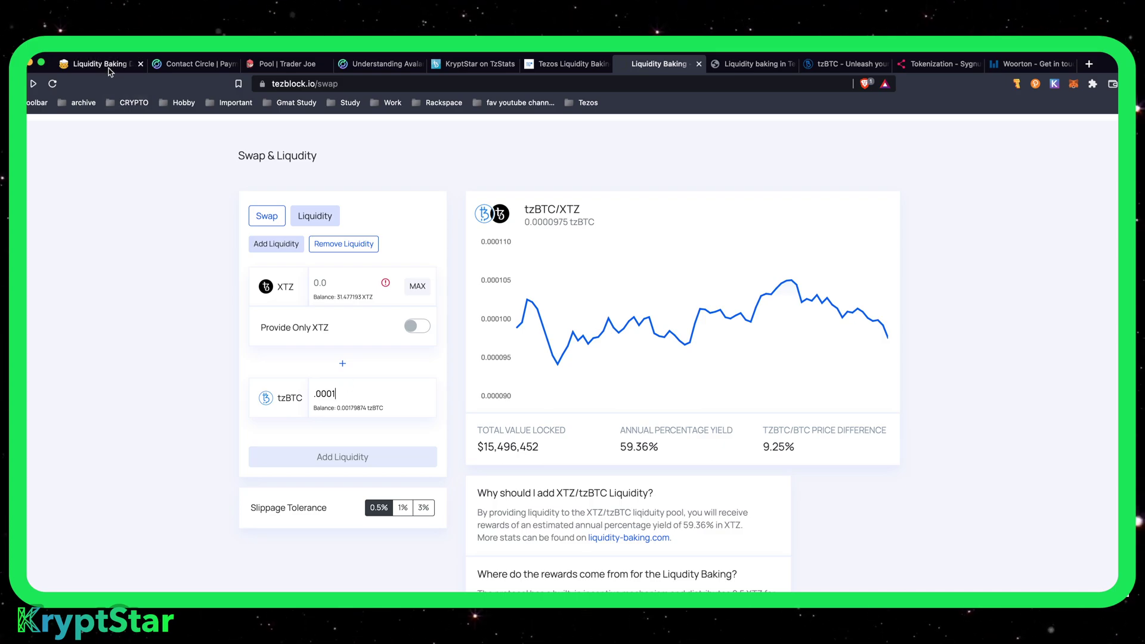
Check the TzKT and Woorton tabs, then set the XTZ amount to 19 instead of 20
key("super+1")
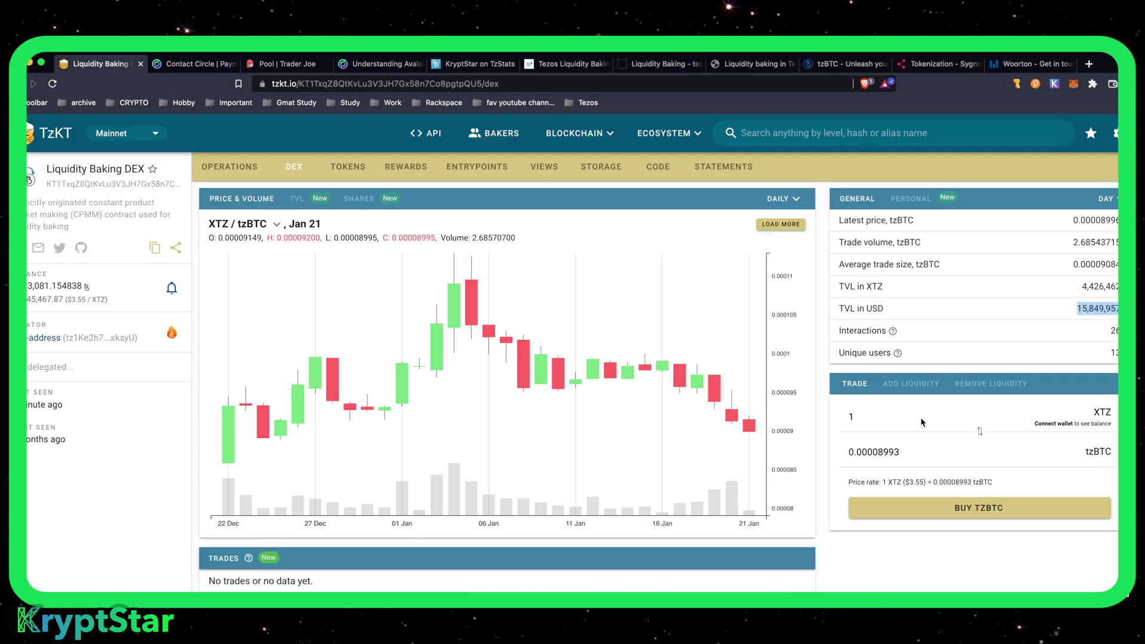
left_click(1043, 64)
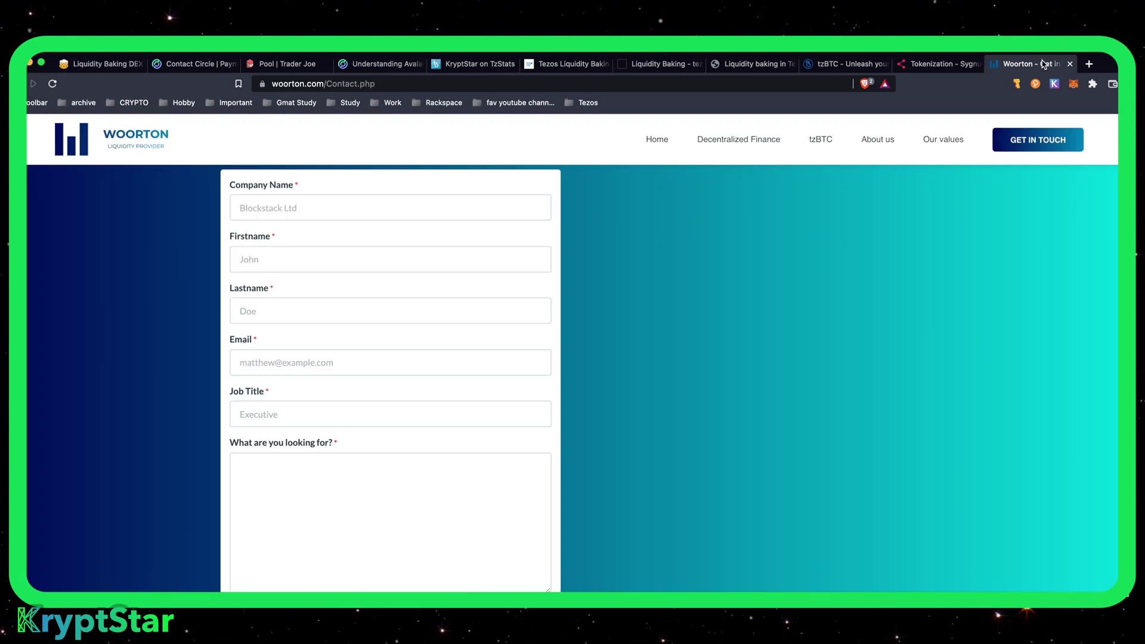
left_click(659, 63)
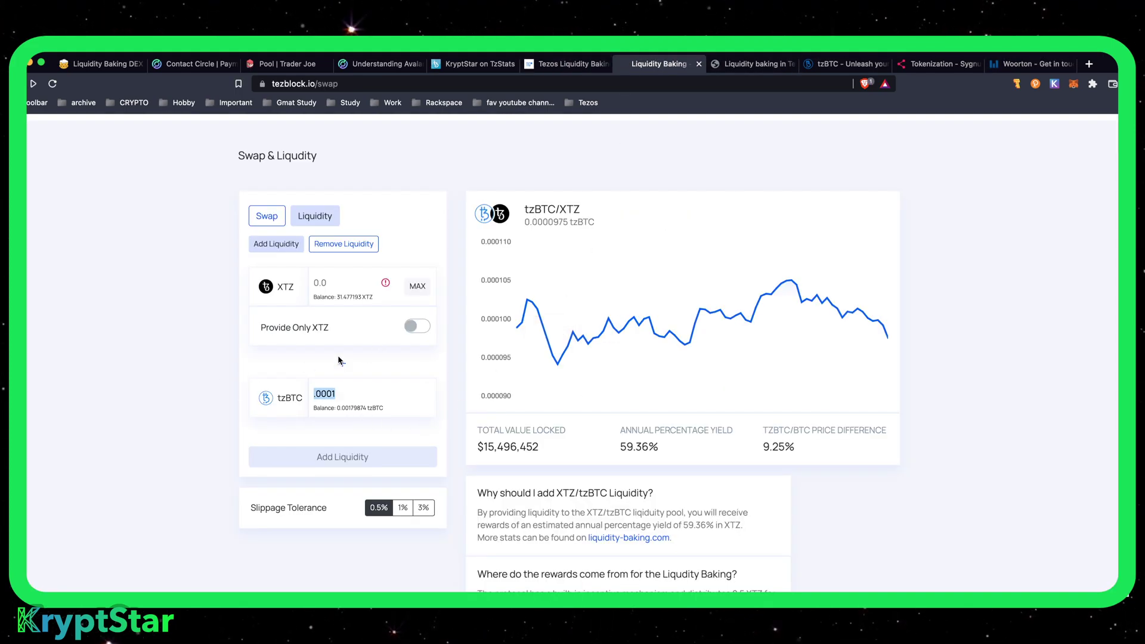
left_click(335, 278)
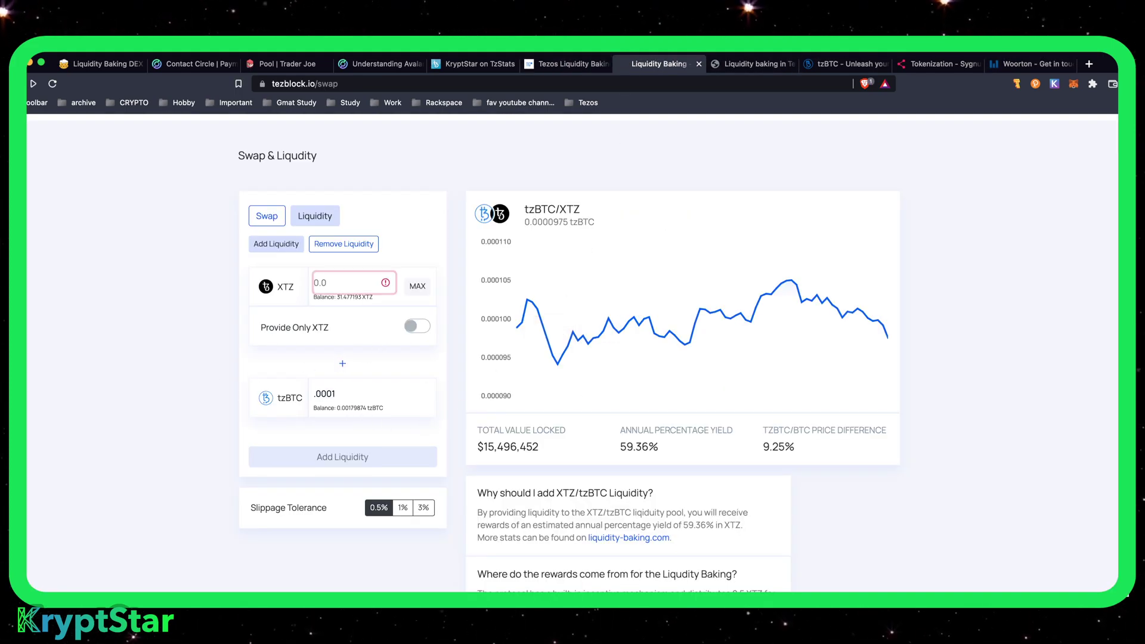
type("20")
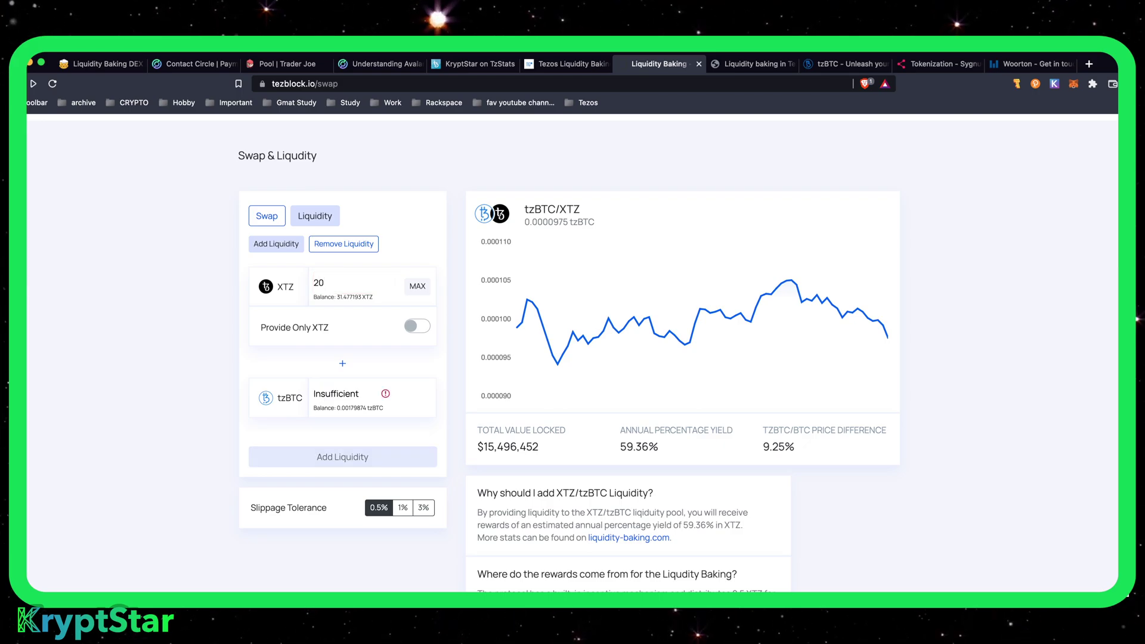
key("BackSpace")
key("BackSpace")
type("19")
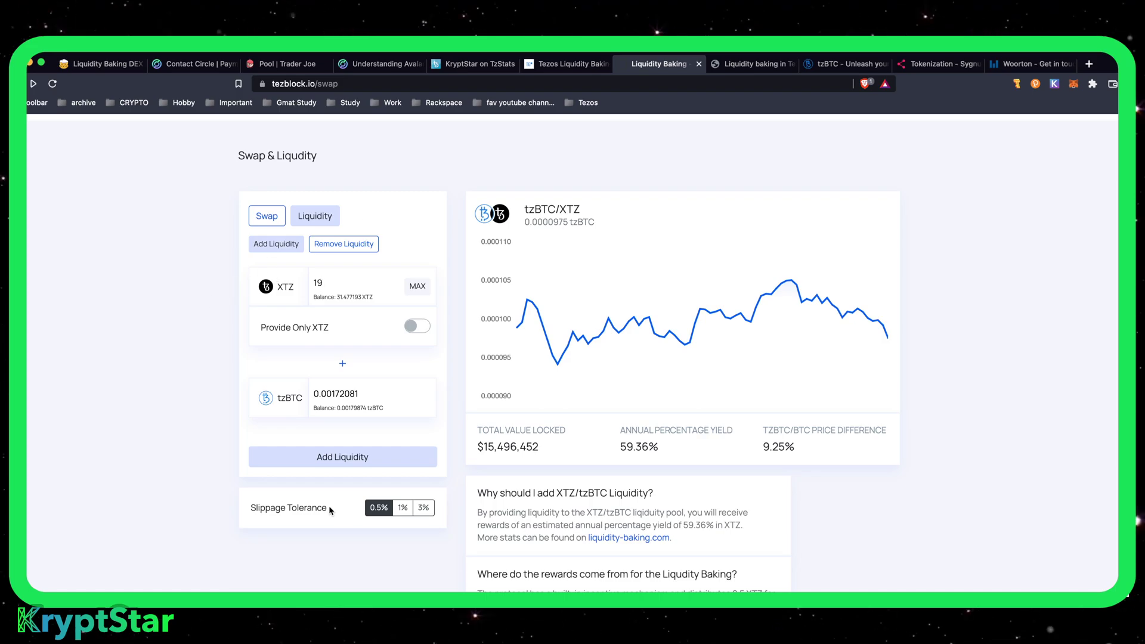
Submit the 19 XTZ plus 0.00172081 tzBTC deposit and confirm it in Temple Wallet
left_click(342, 457)
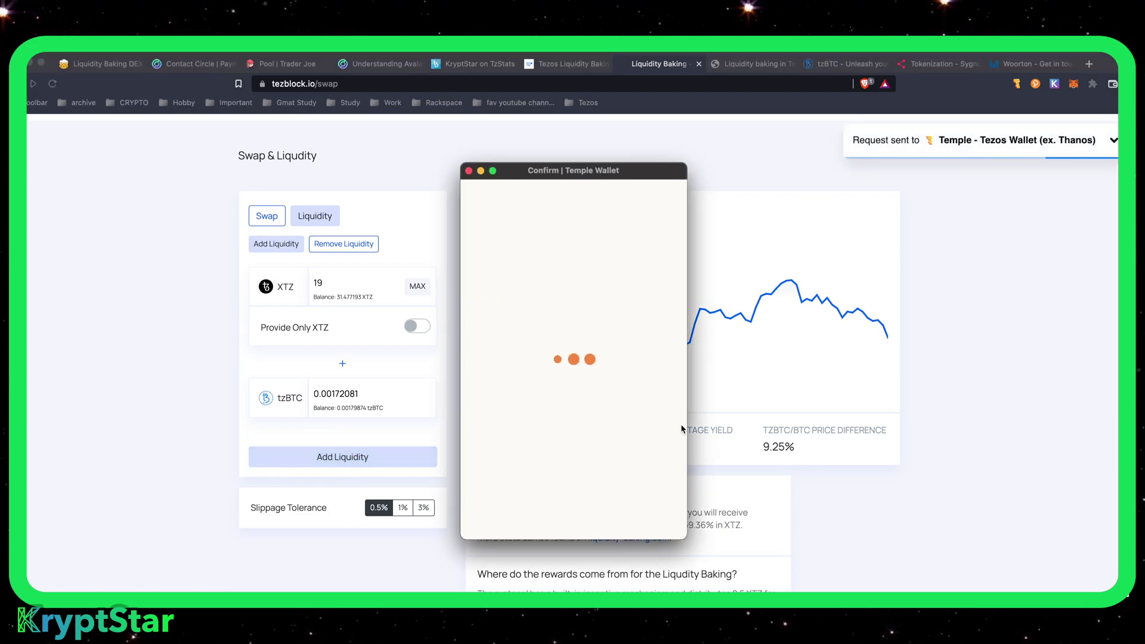
left_click(662, 520)
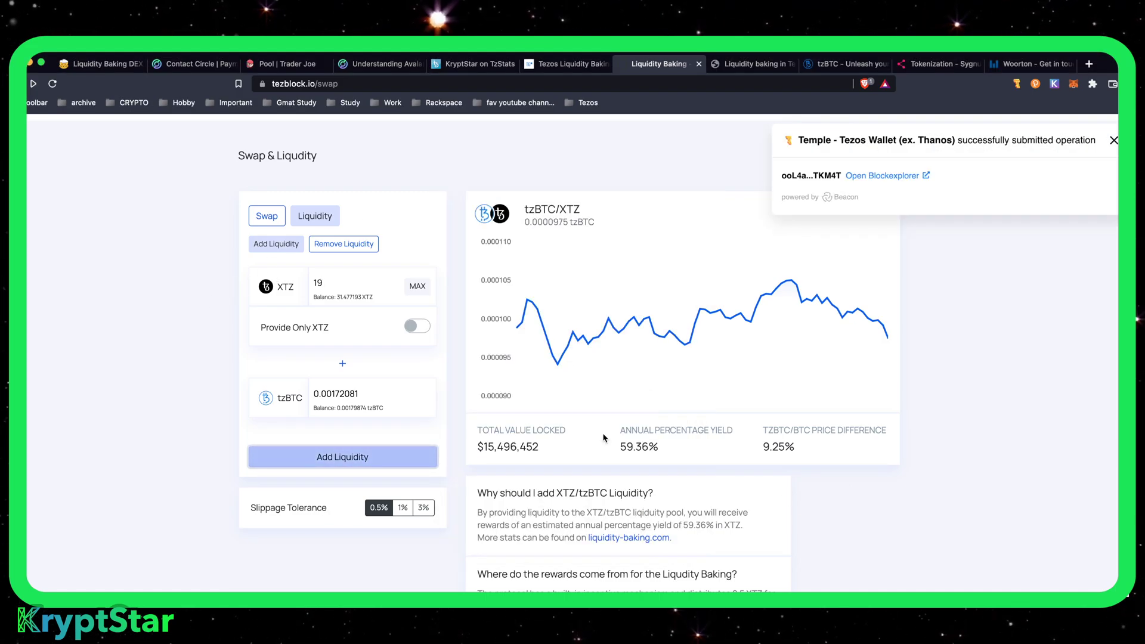
scroll(604, 439, "up", 3)
Browse TzKT's Liquidity Baking DEX add, remove and trade forms, plus the Woorton contact page
left_click(75, 63)
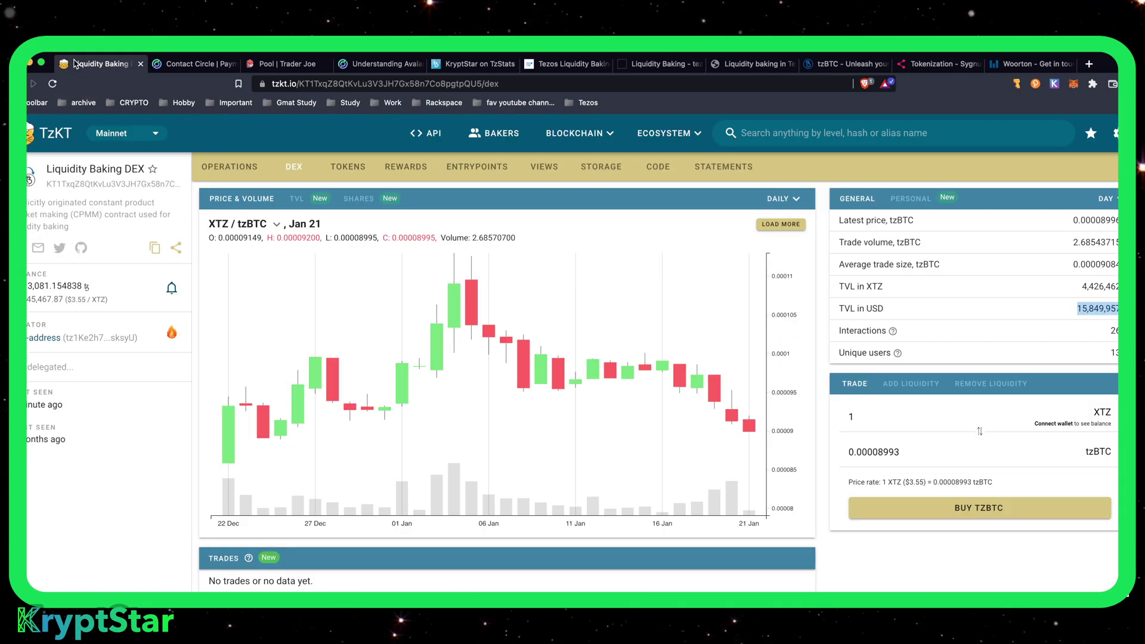
left_click(911, 383)
left_click(993, 384)
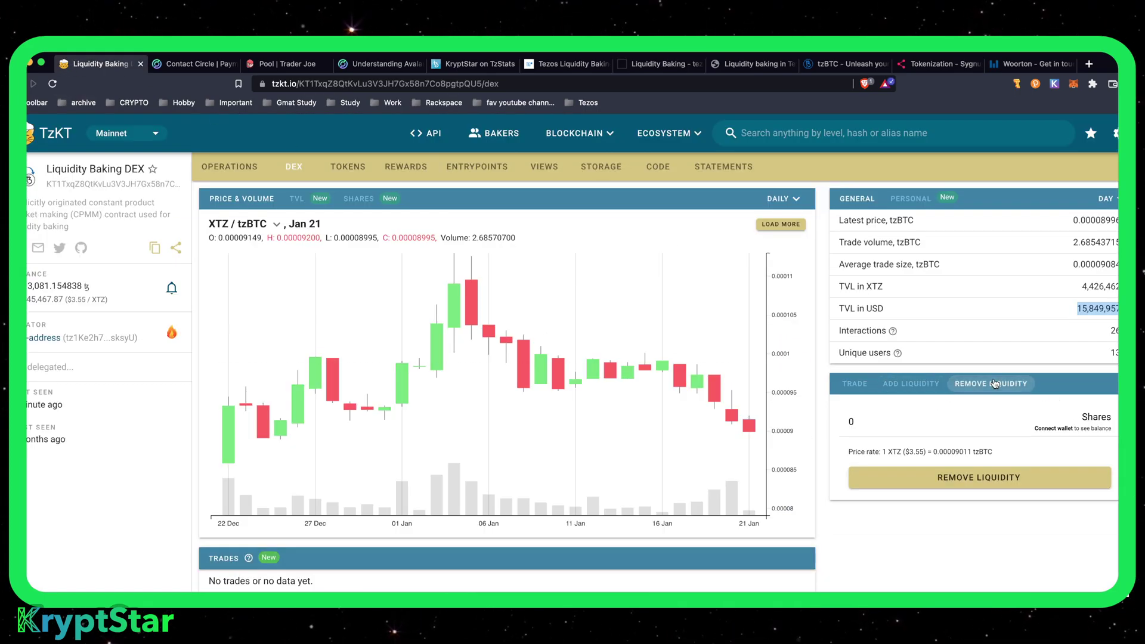
left_click(854, 383)
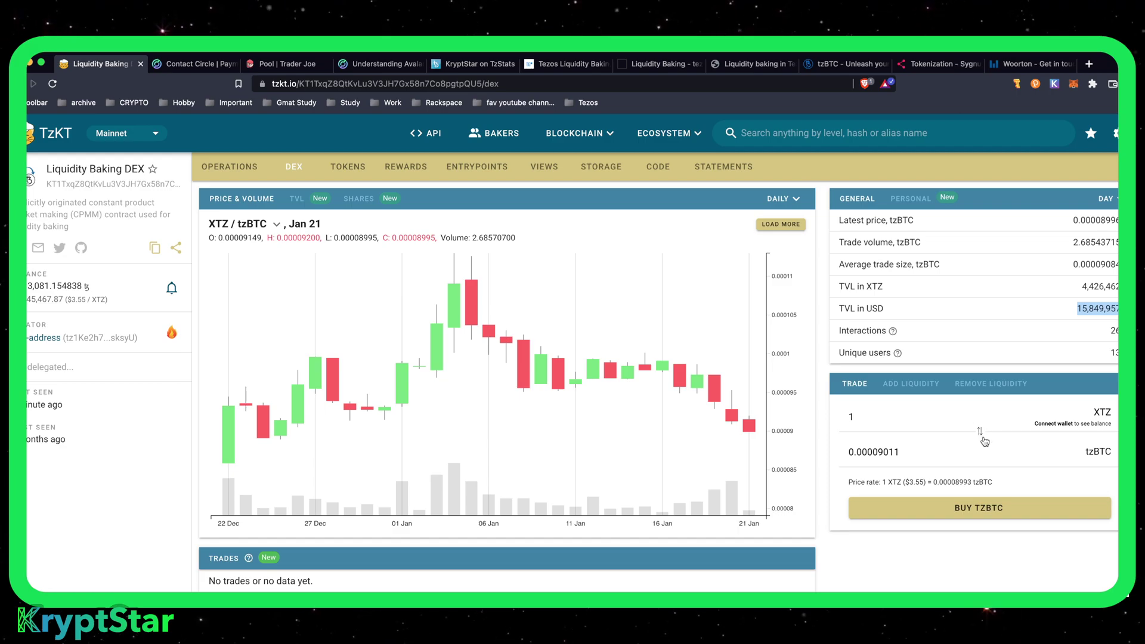
left_click(1027, 61)
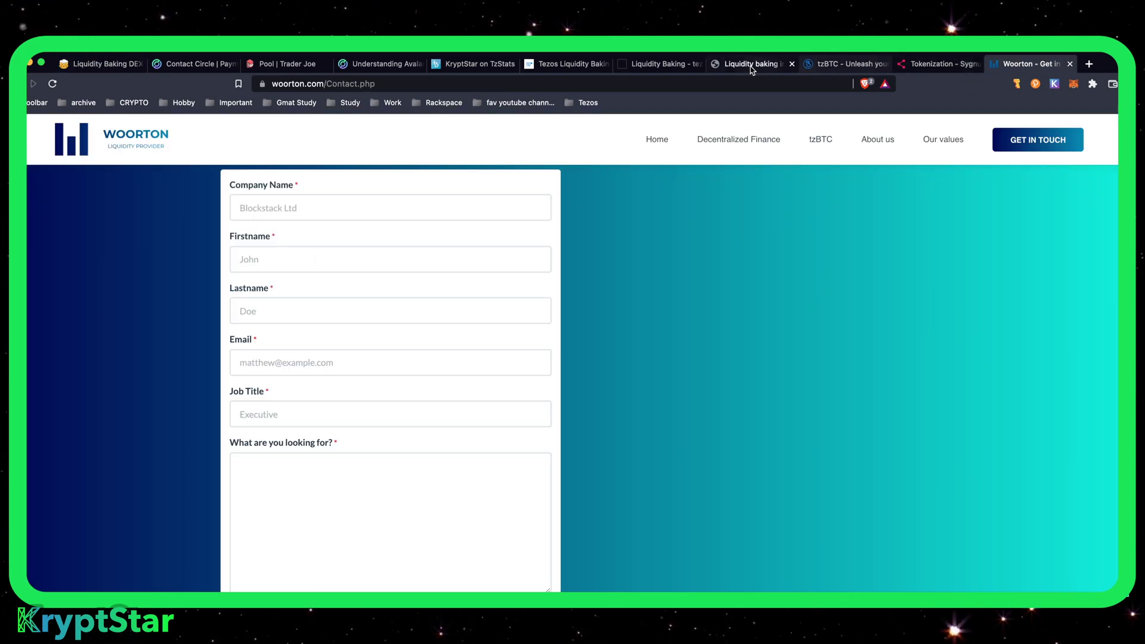
Return to tezblock and scroll through the Swap & Liquidity page
left_click(658, 65)
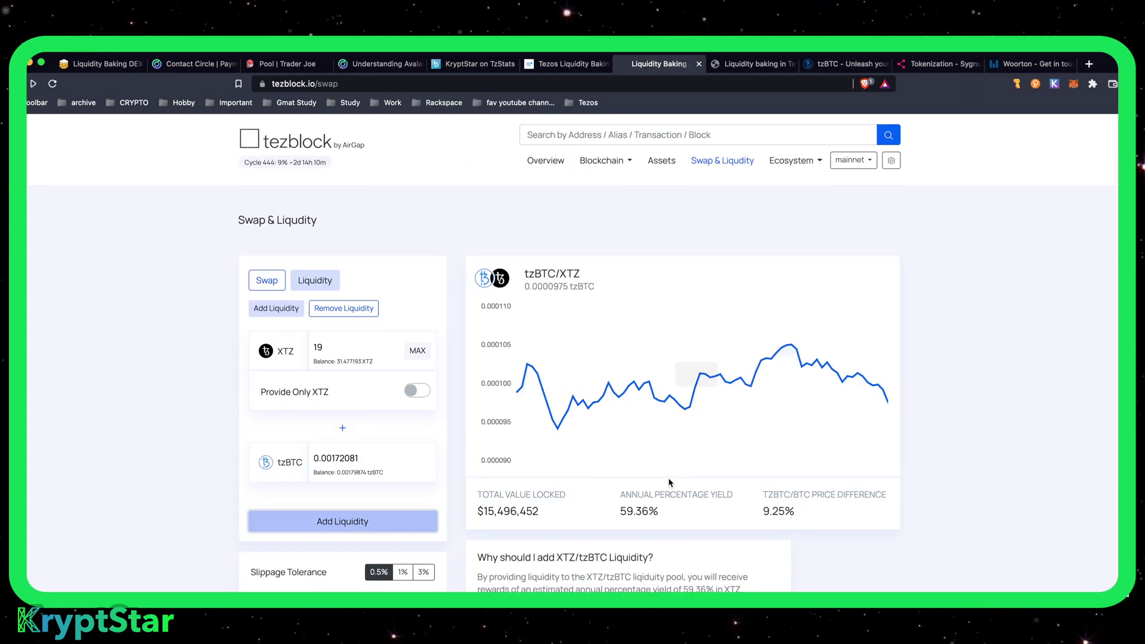
scroll(204, 238, "down", 3)
scroll(318, 274, "up", 2)
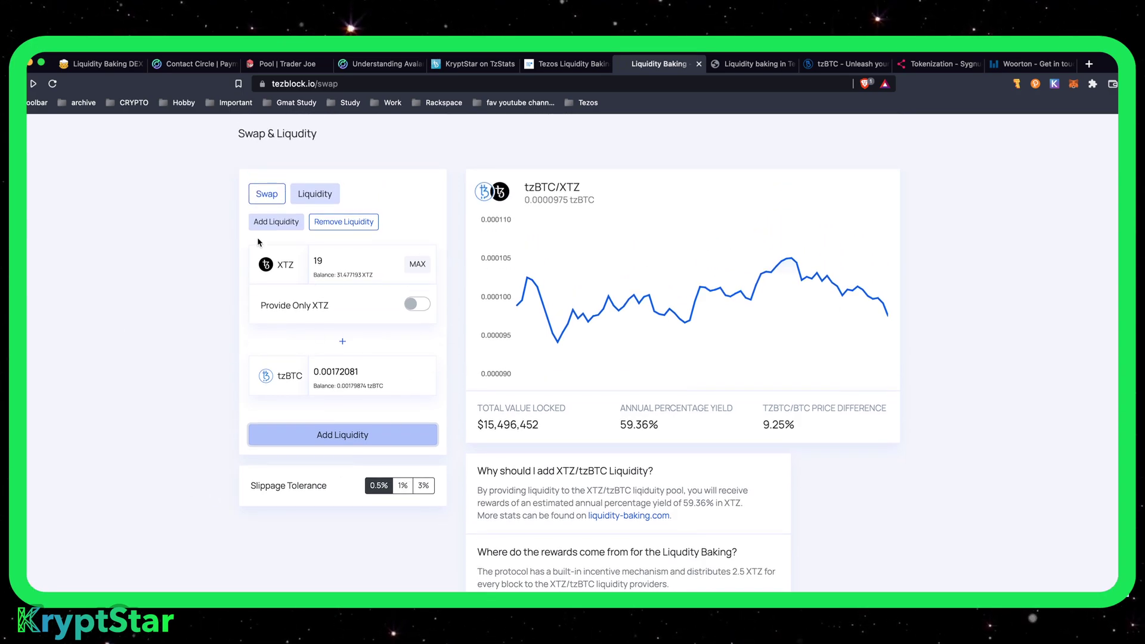
scroll(435, 291, "down", 2)
scroll(682, 212, "up", 4)
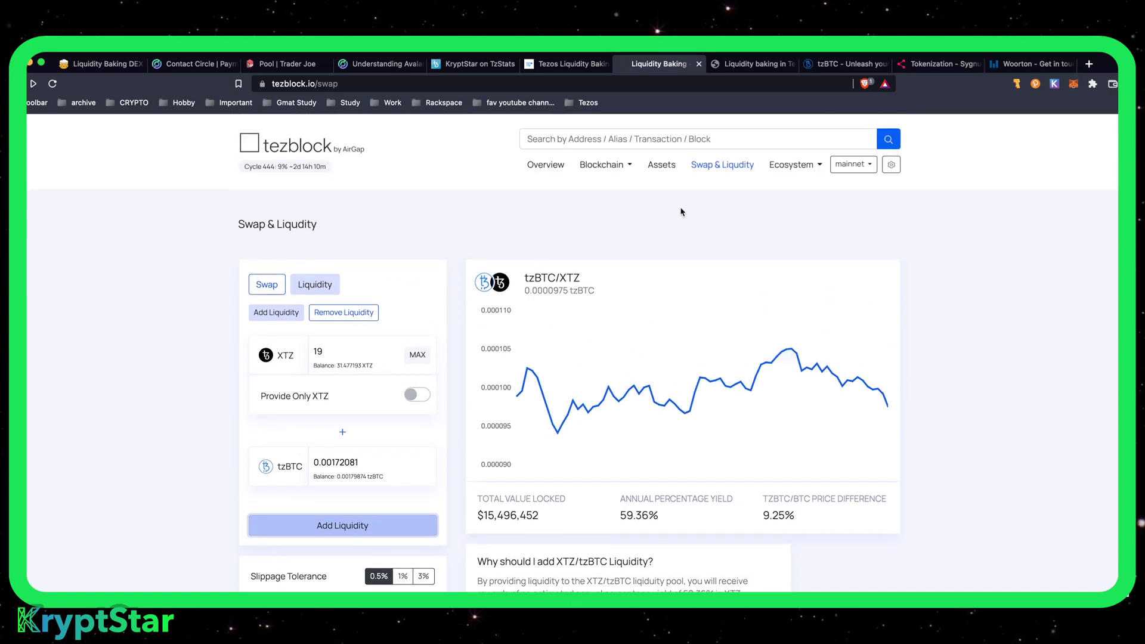
scroll(392, 216, "down", 2)
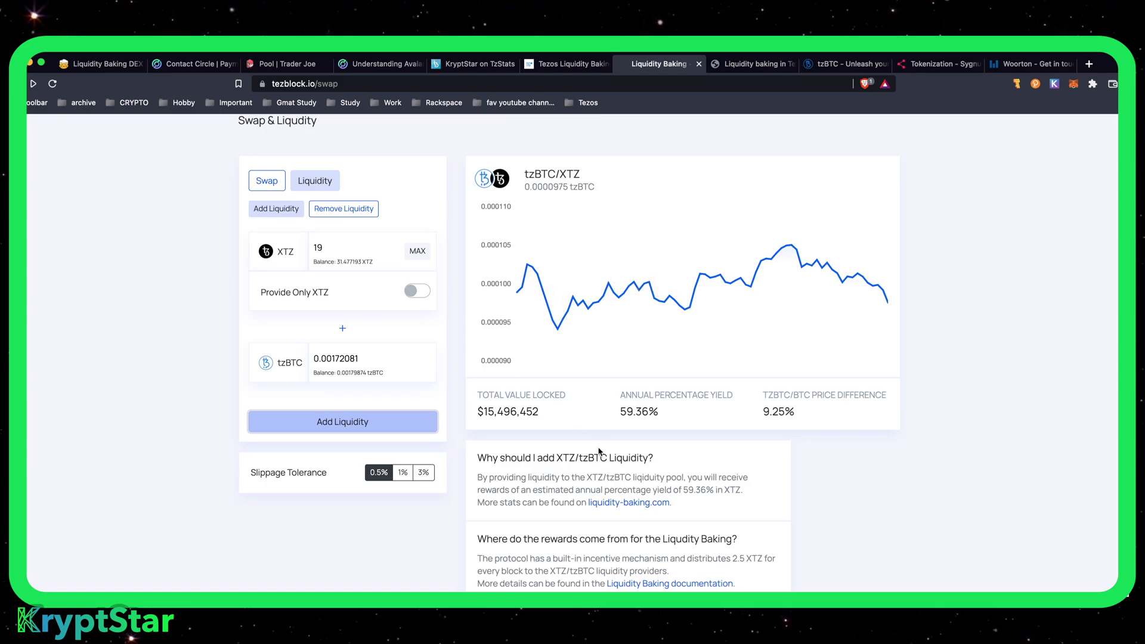
scroll(405, 311, "up", 1)
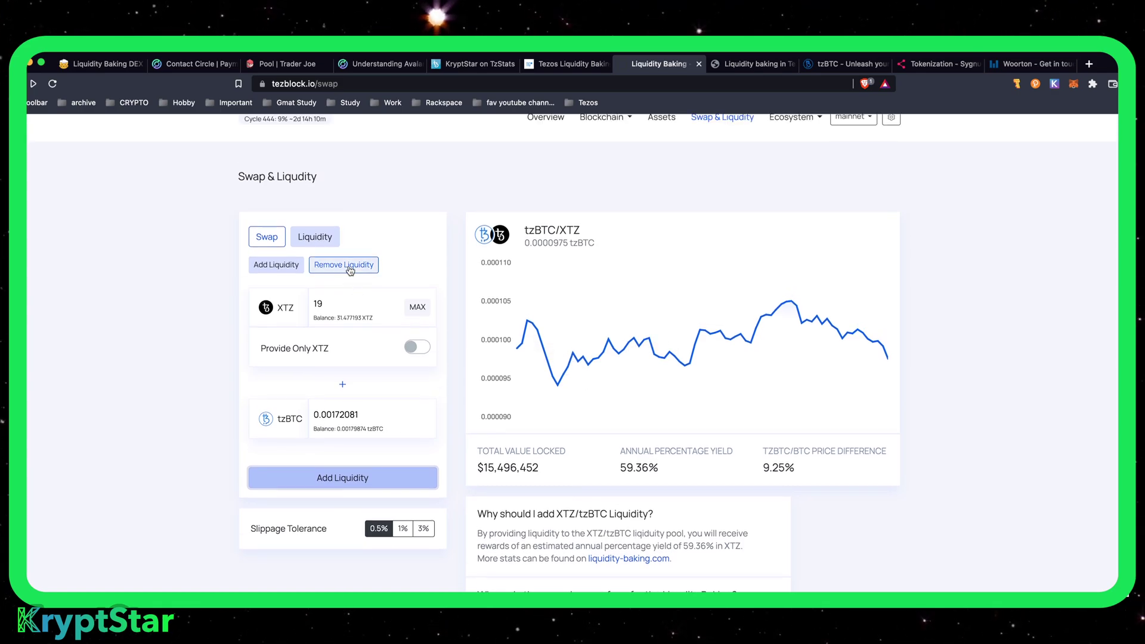
Open tezblock's Remove Liquidity form, note the 0 LB Token balance, and reload the page twice
left_click(350, 266)
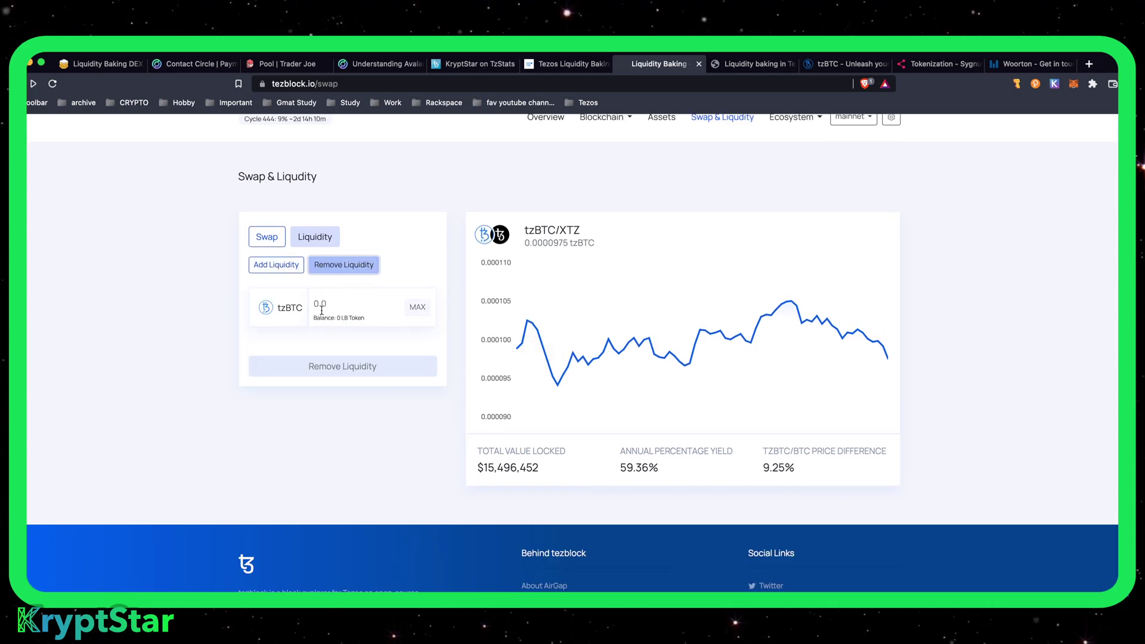
left_click_drag(322, 310, 399, 322)
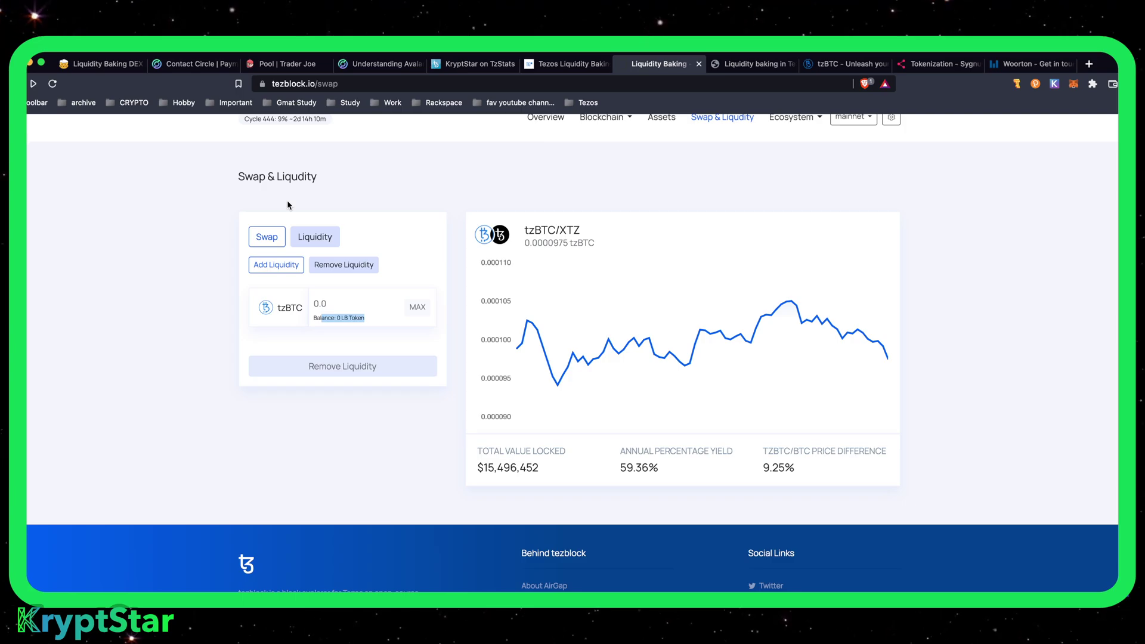
left_click(54, 83)
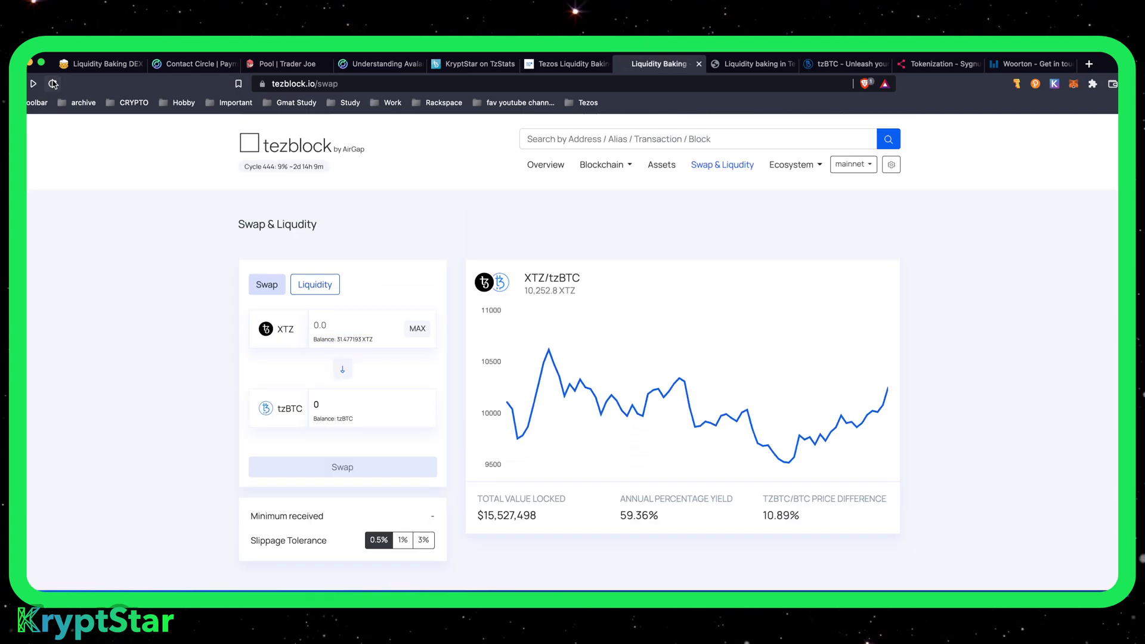
left_click(314, 284)
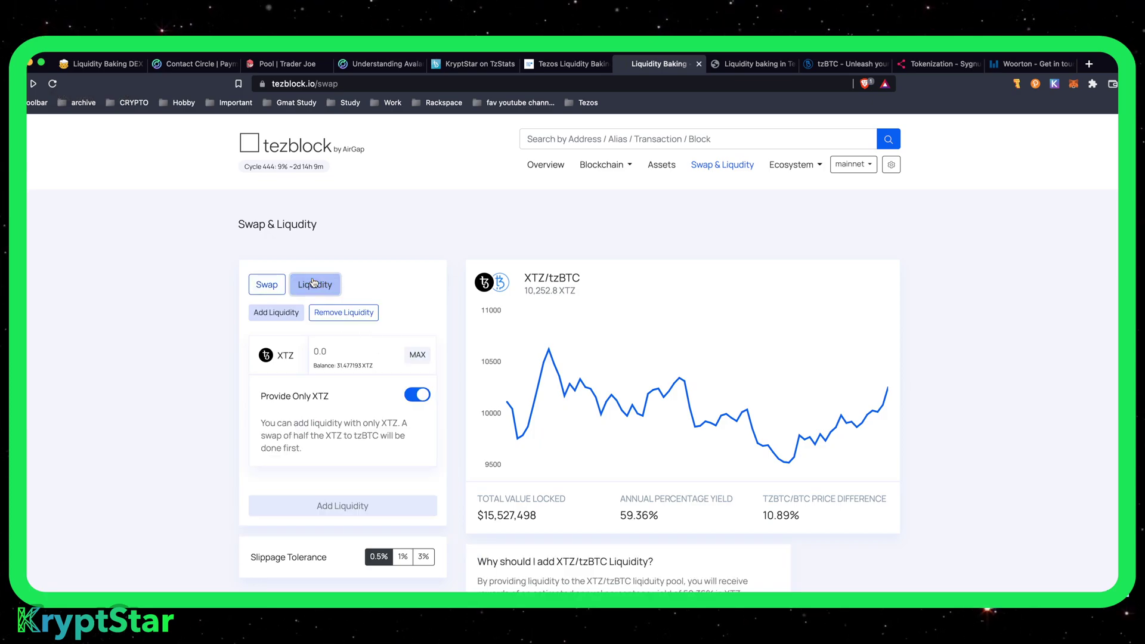
left_click(351, 314)
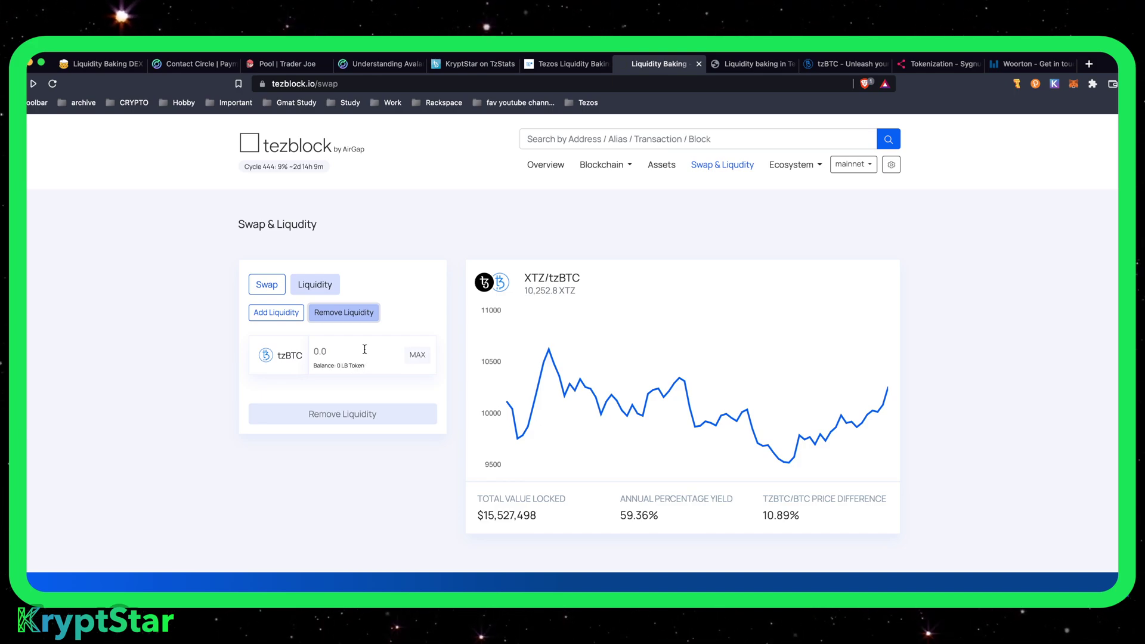
left_click(52, 84)
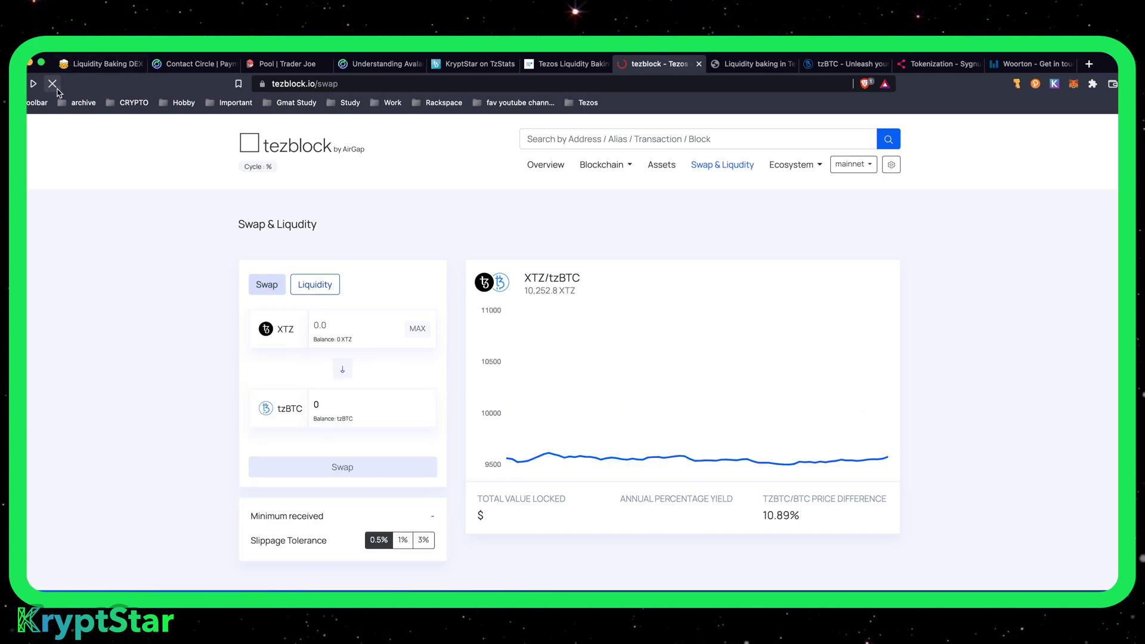
Recheck the removal form after reloading, still 0 LB Token, then return to Add Liquidity
left_click(418, 329)
left_click(340, 294)
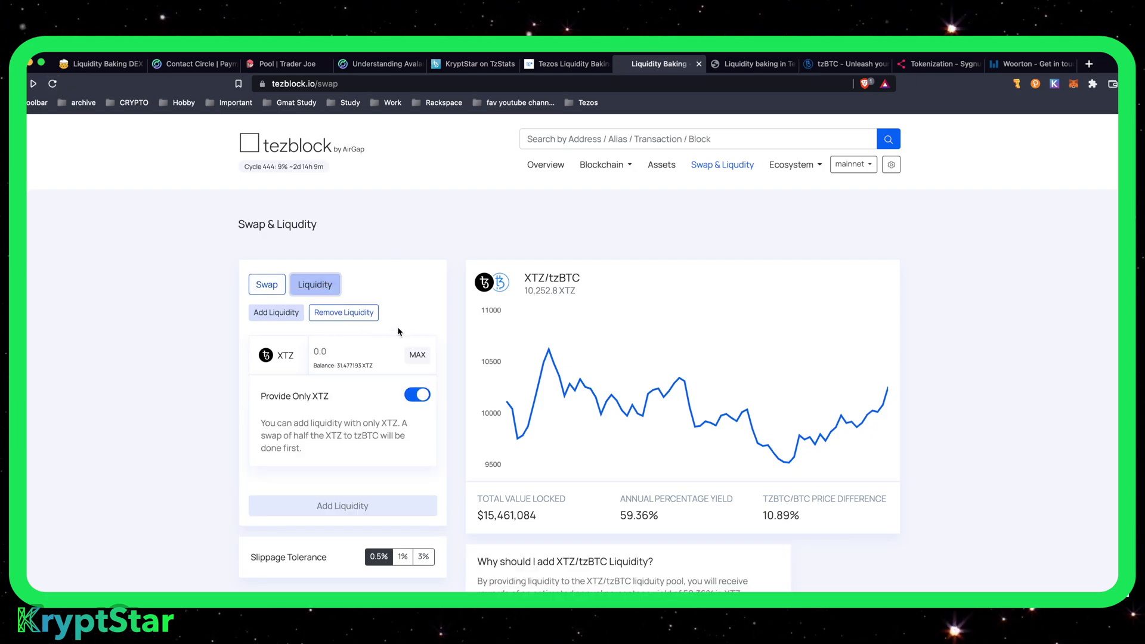
left_click(357, 312)
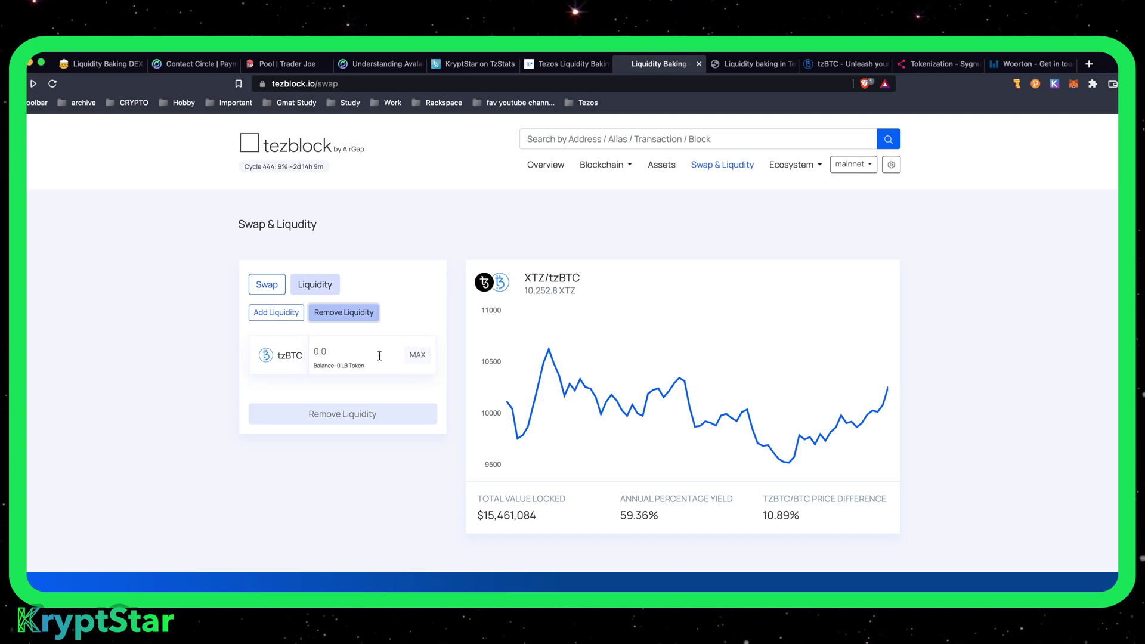
left_click(379, 356)
left_click(387, 353)
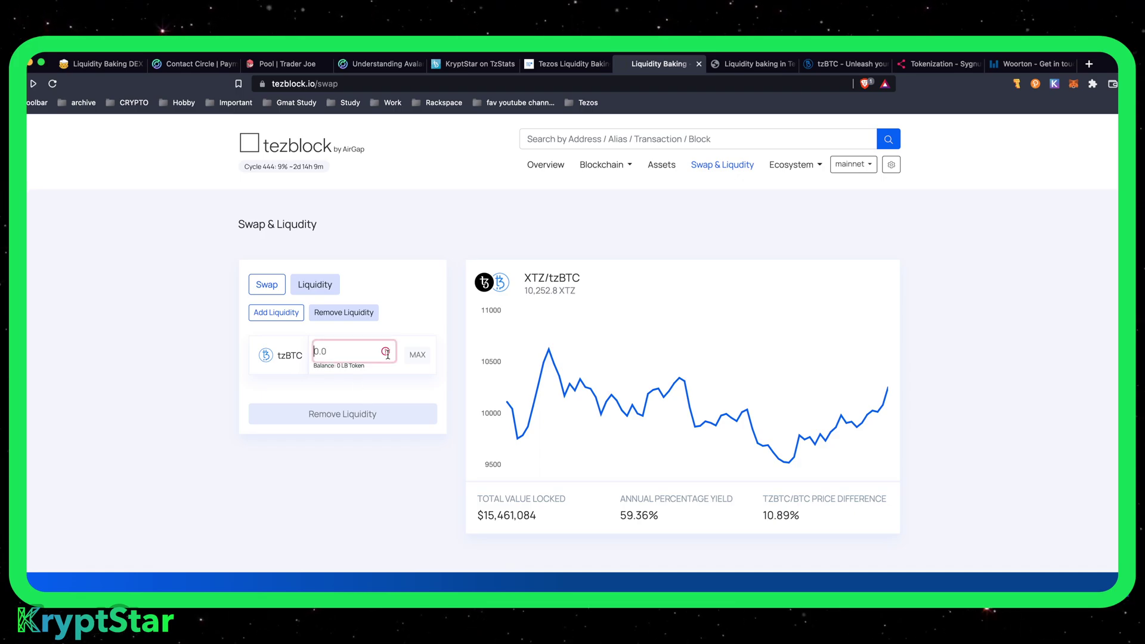
left_click(52, 82)
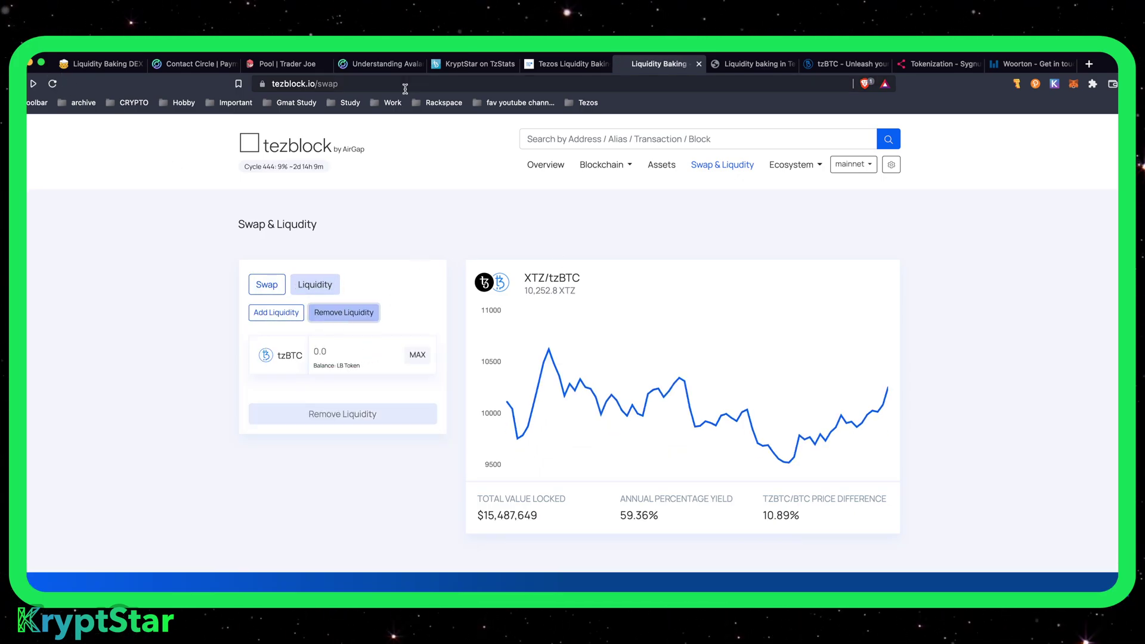
left_click_drag(353, 371, 302, 338)
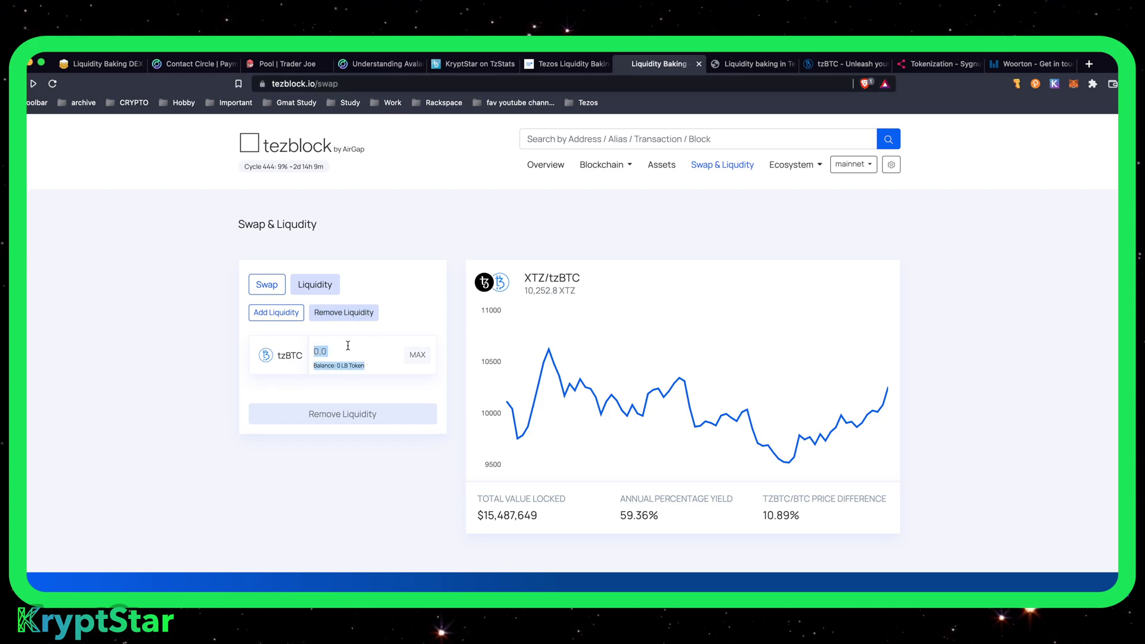
left_click(282, 318)
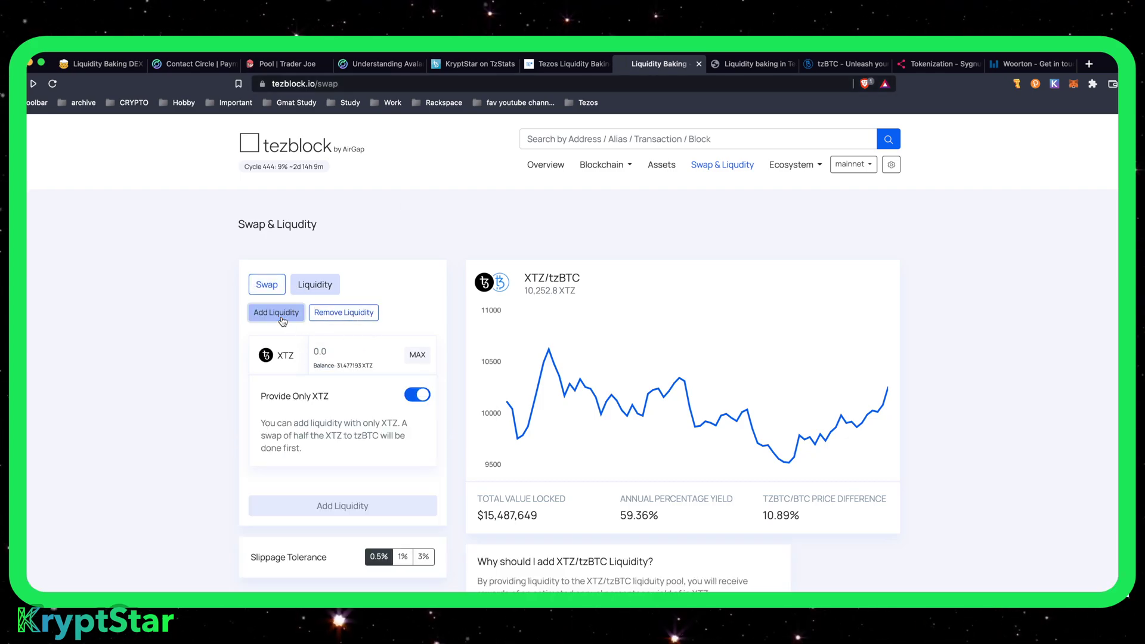
Review Temple Wallet's Activity list of pending transfers, then show tezblock's XTZ-to-tzBTC swap form
left_click(854, 164)
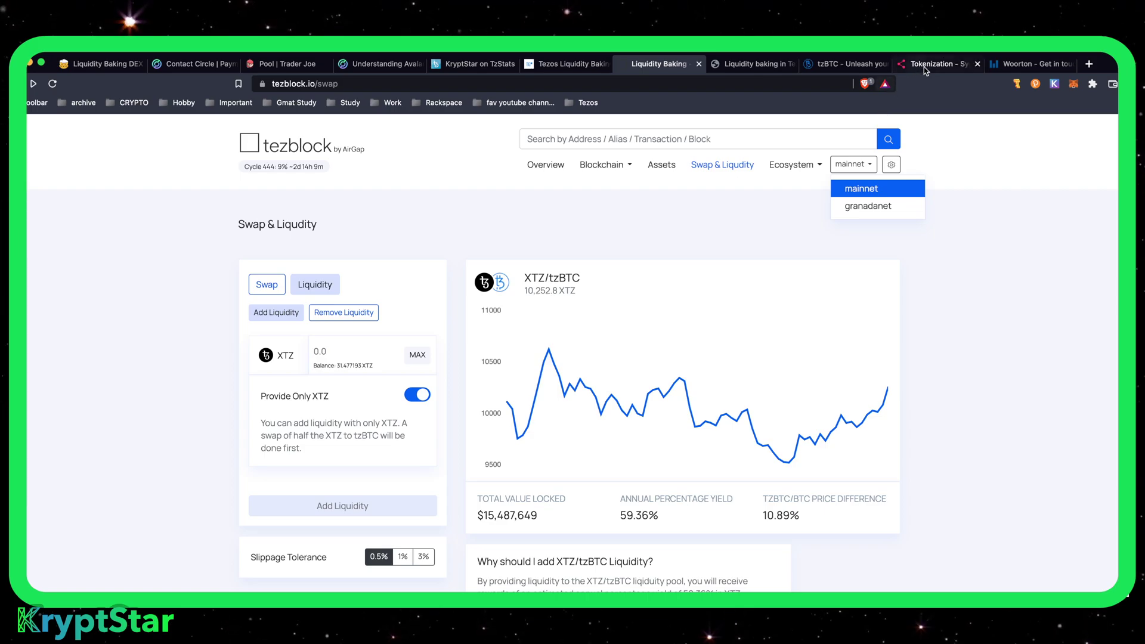
left_click(1016, 85)
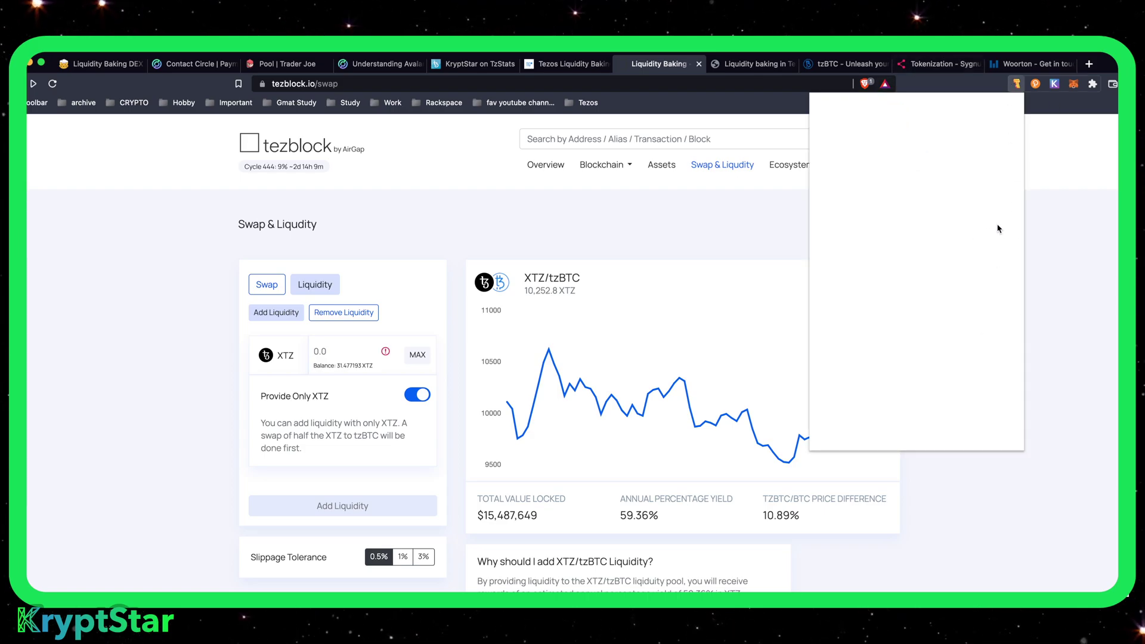
left_click(978, 327)
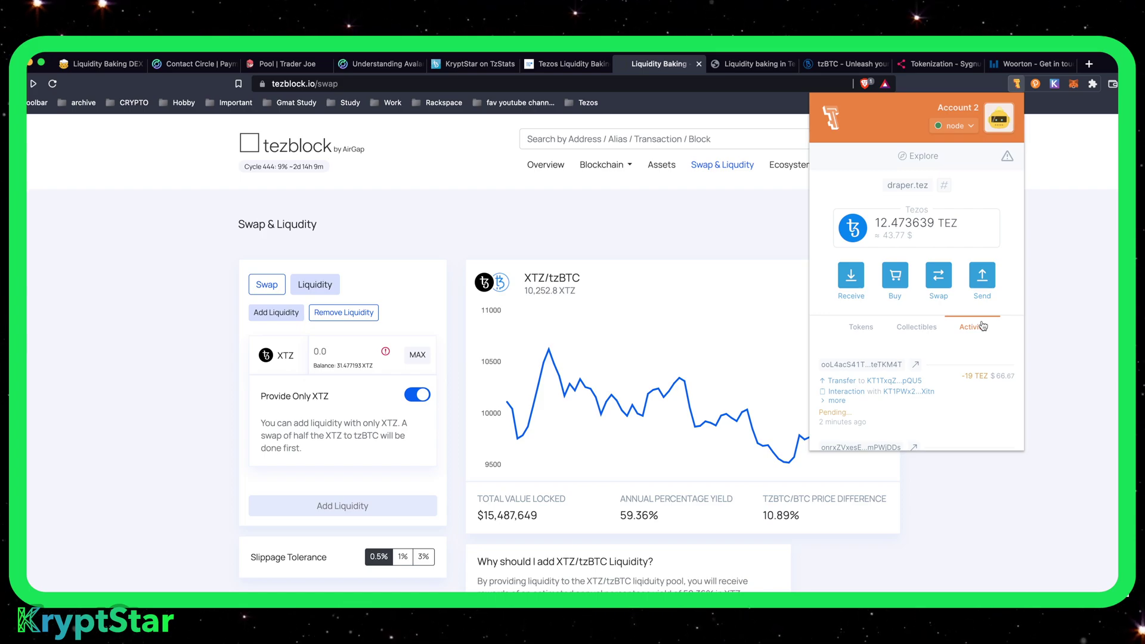
scroll(982, 326, "down", 5)
scroll(984, 325, "up", 2)
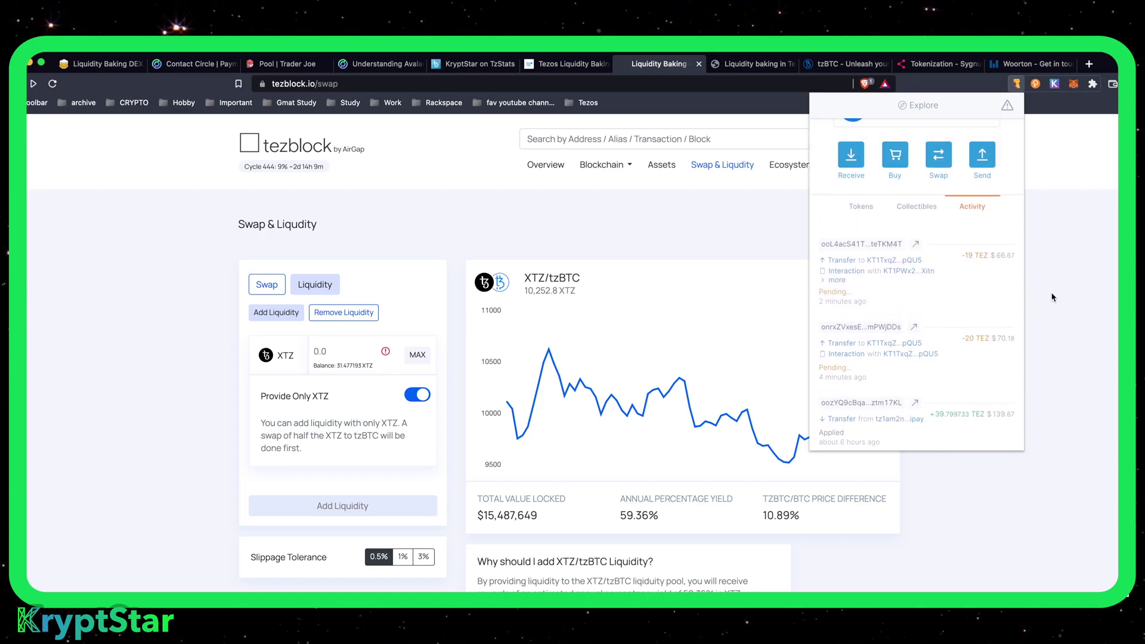
left_click(1050, 281)
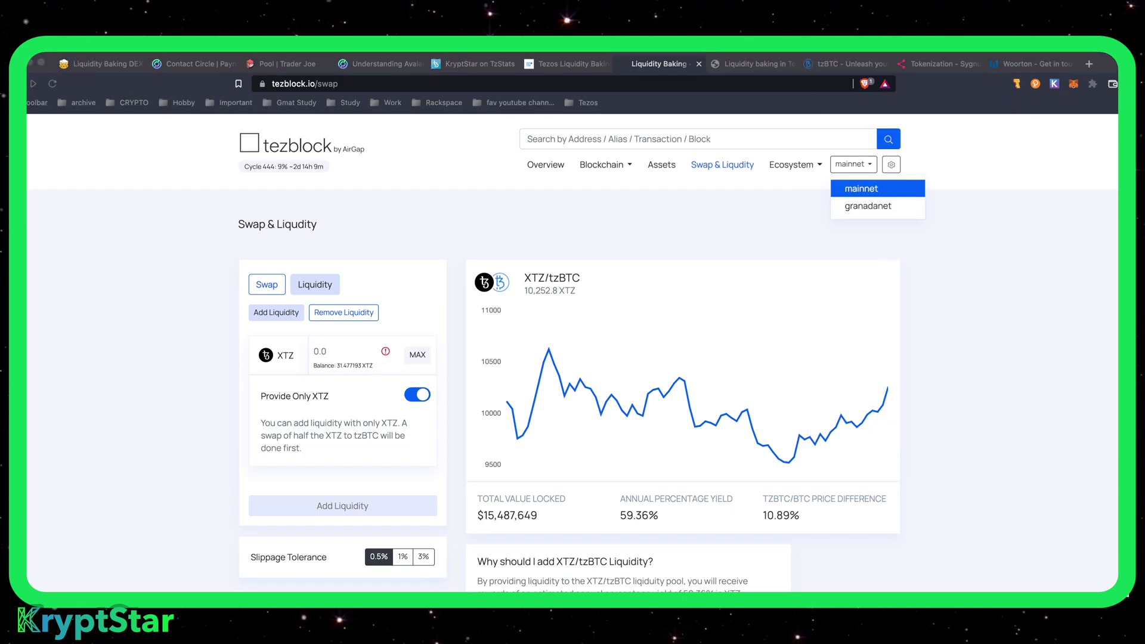
left_click(344, 312)
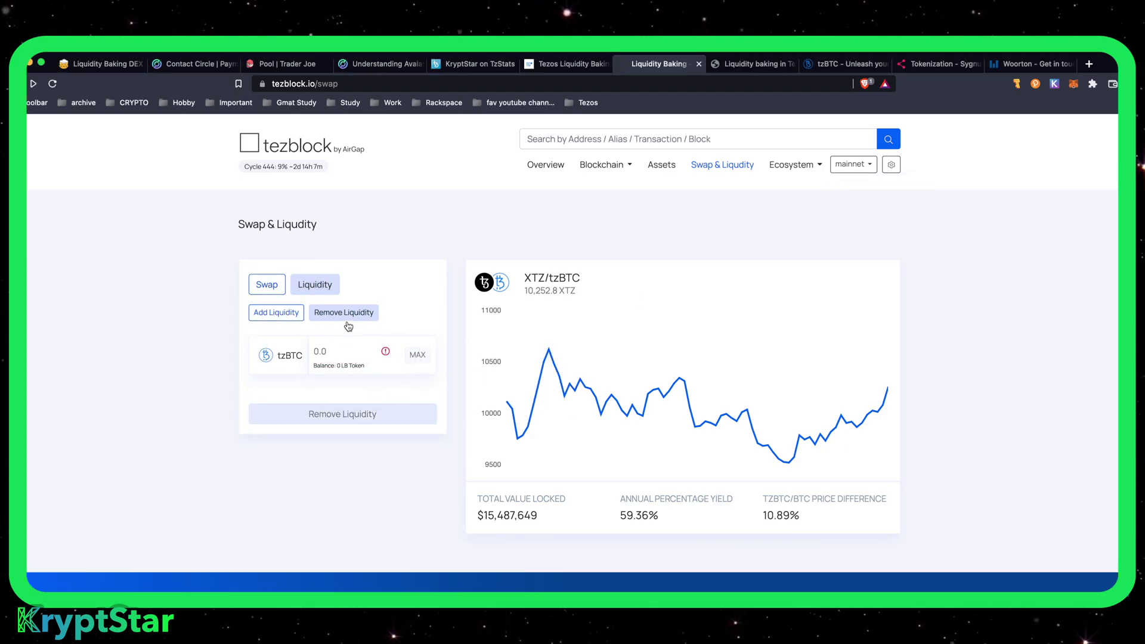
left_click(276, 313)
On TzKT's Liquidity Baking DEX, open Remove Liquidity and connect the Temple wallet
left_click(269, 282)
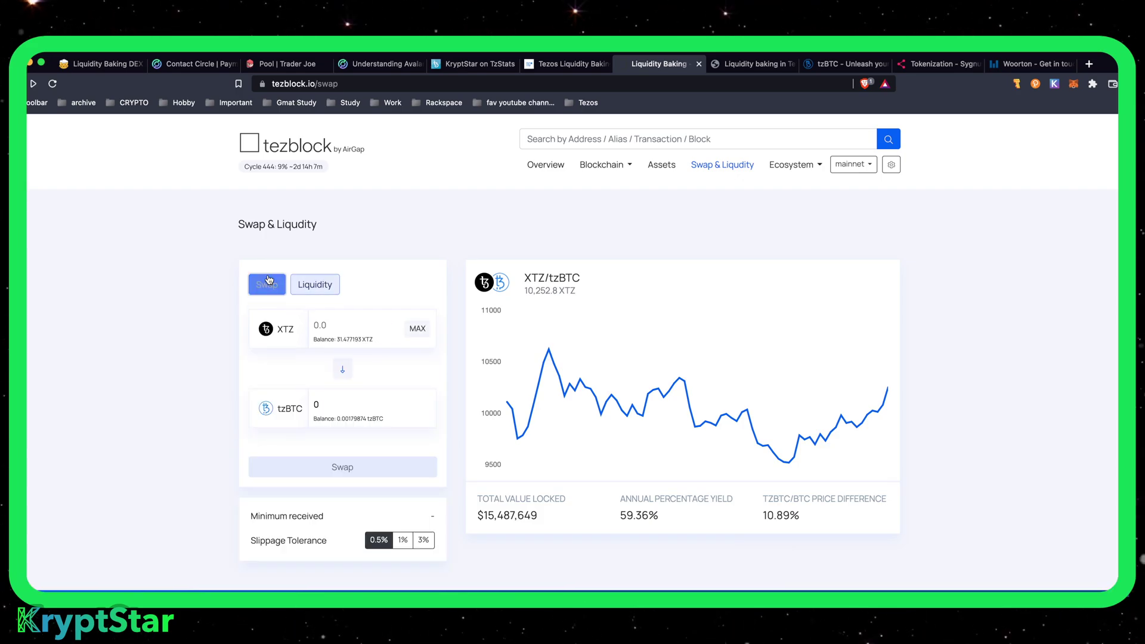
left_click(315, 284)
left_click(95, 64)
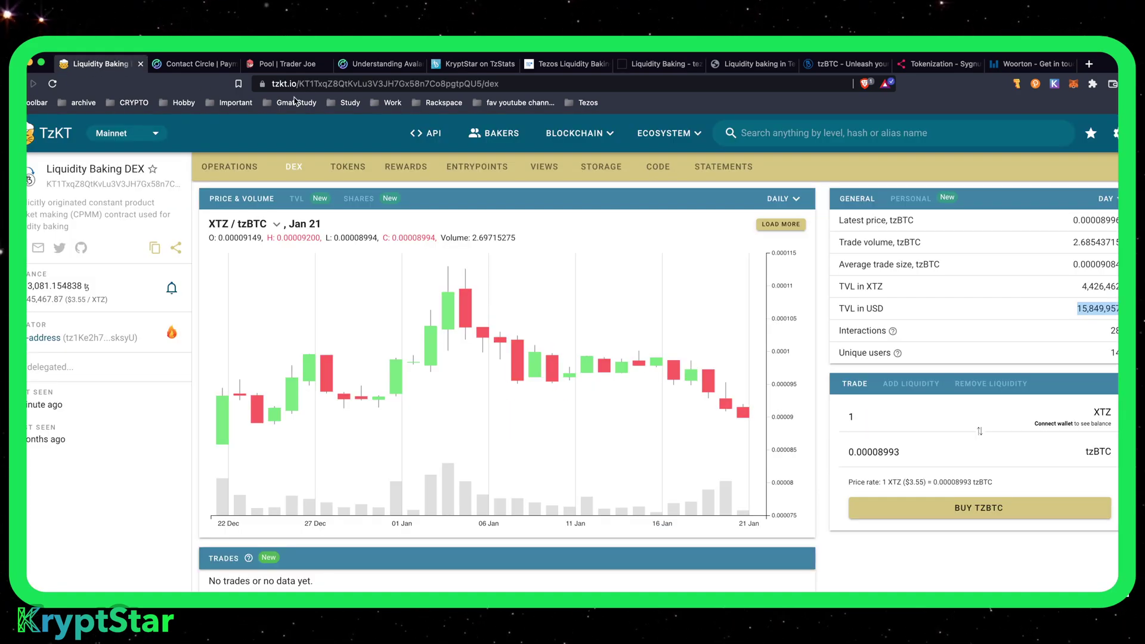
left_click(961, 387)
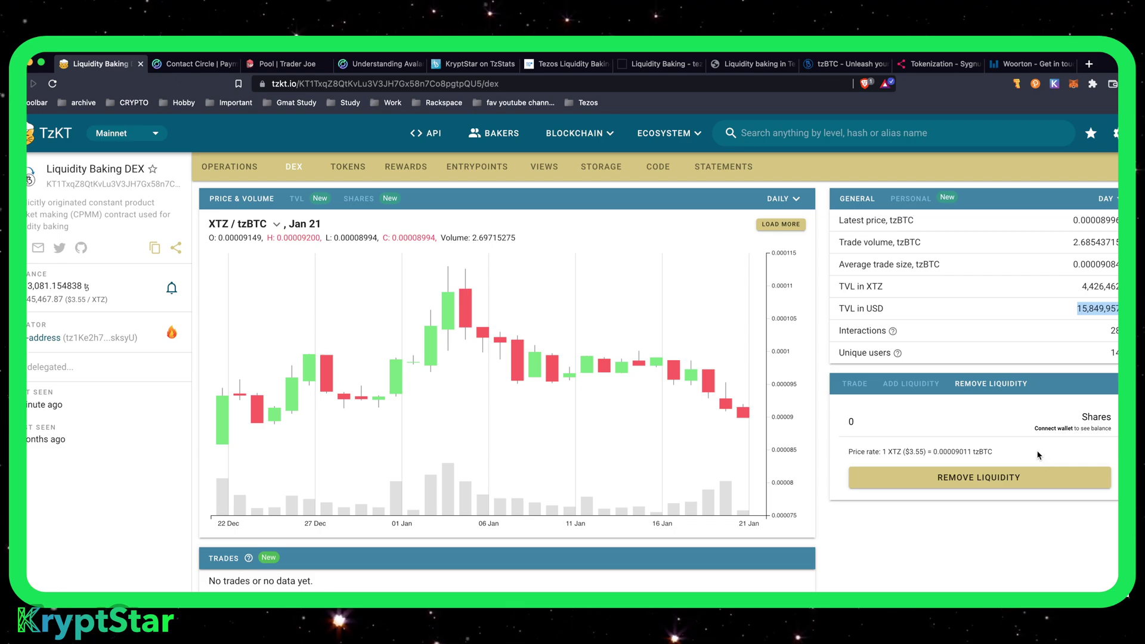
left_click(1038, 477)
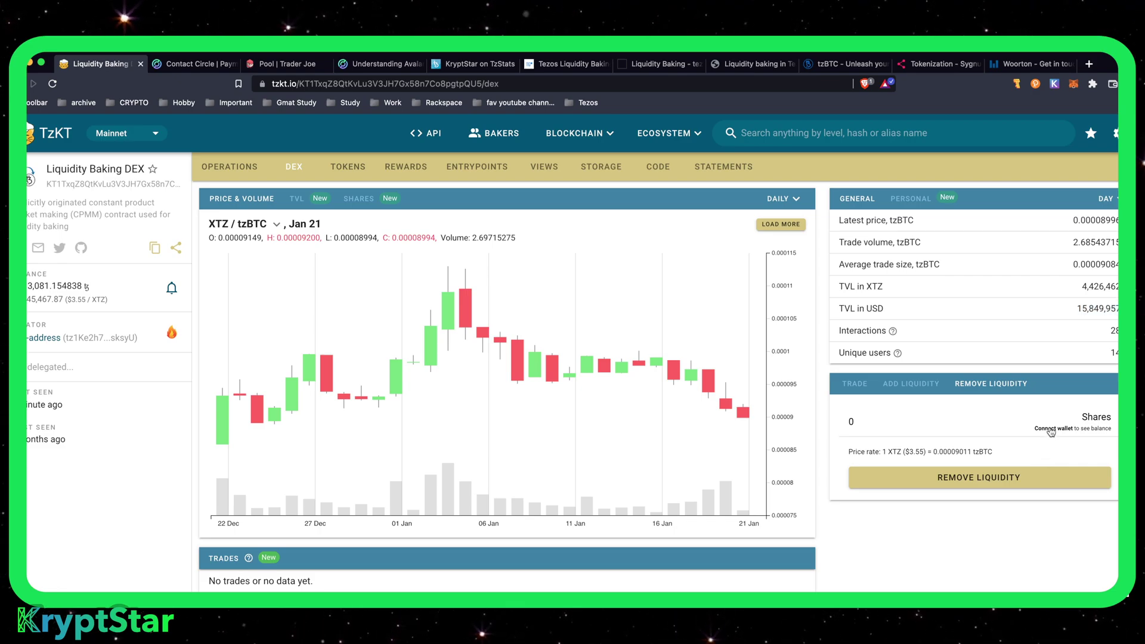
left_click(693, 310)
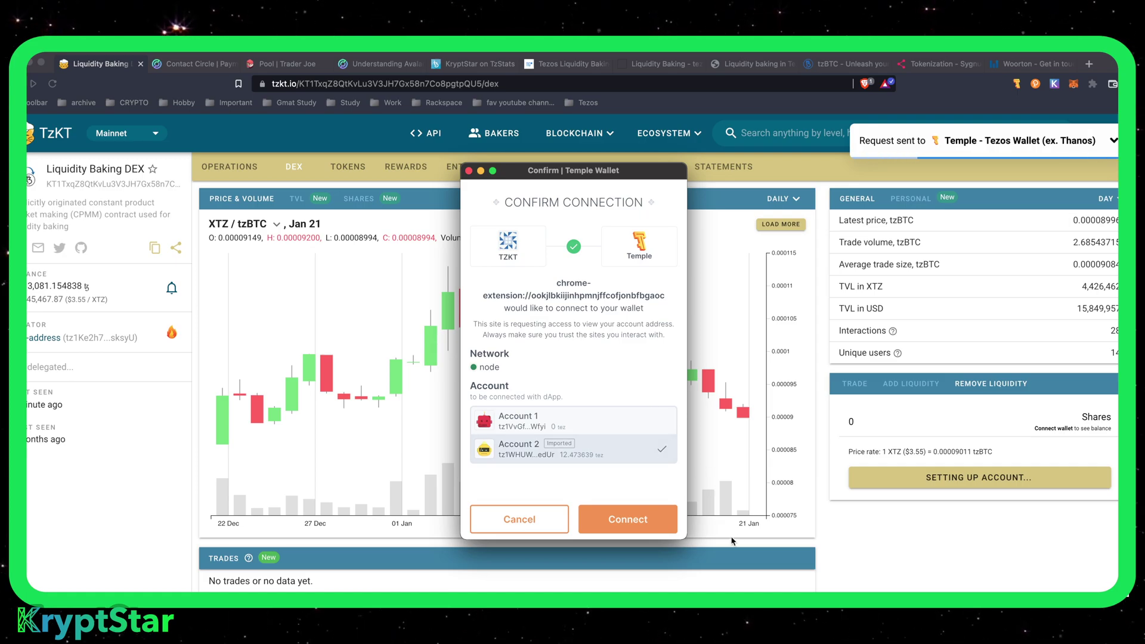
left_click(667, 520)
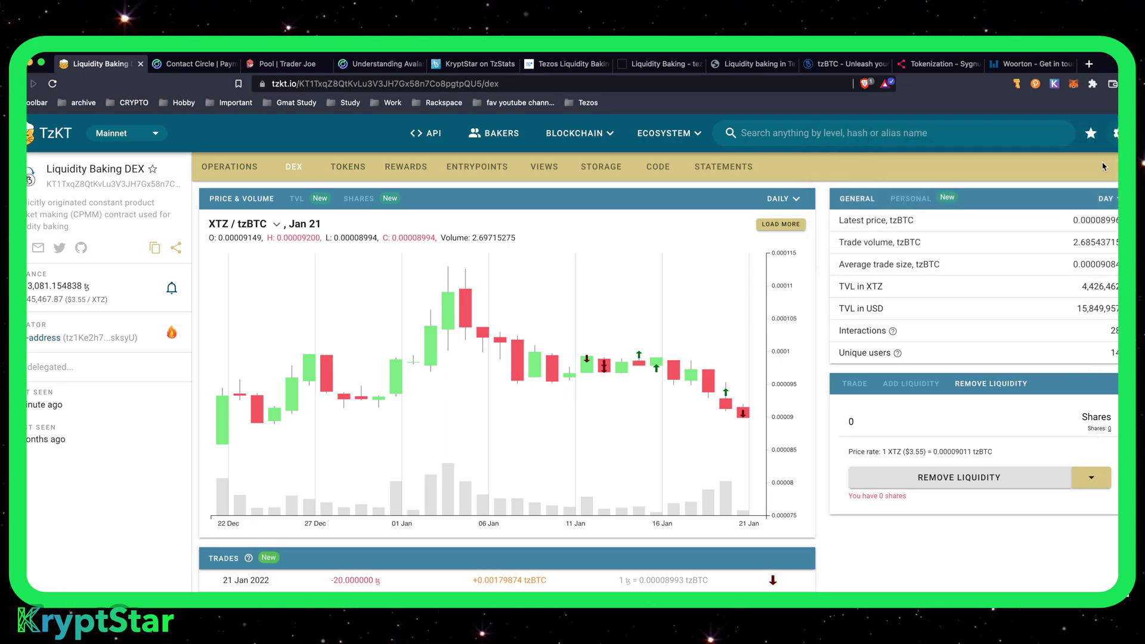
Withdraw all 1571 shares for 18.990434 XTZ and 0.00171134 tzBTC, confirming in Temple
left_click_drag(1088, 420, 1100, 442)
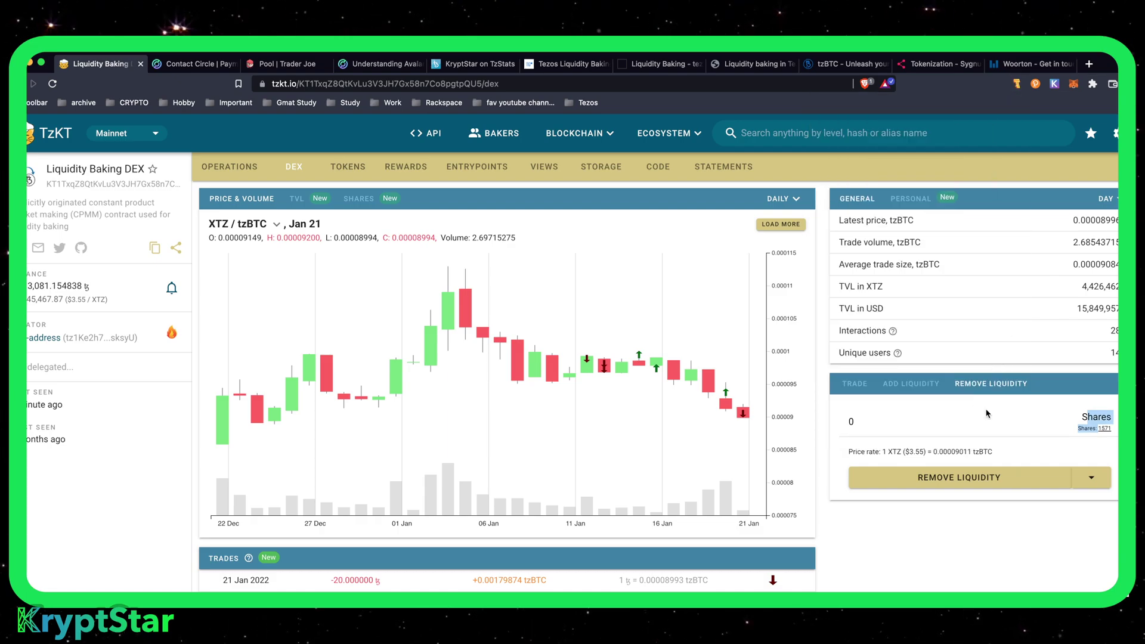
left_click(1111, 452)
left_click(1104, 429)
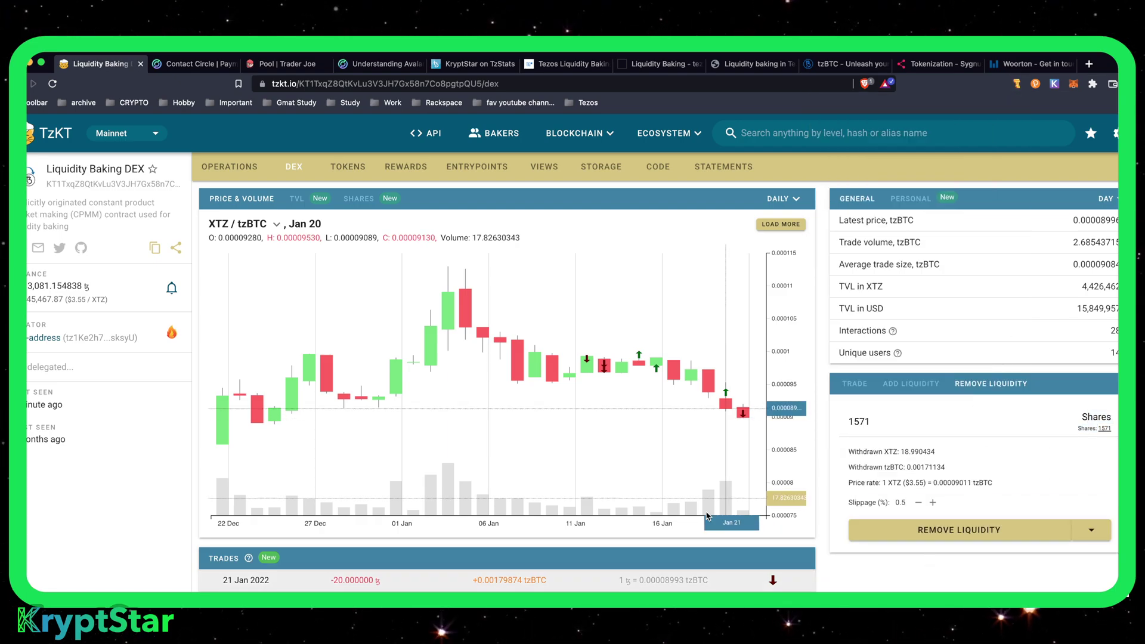
left_click(659, 64)
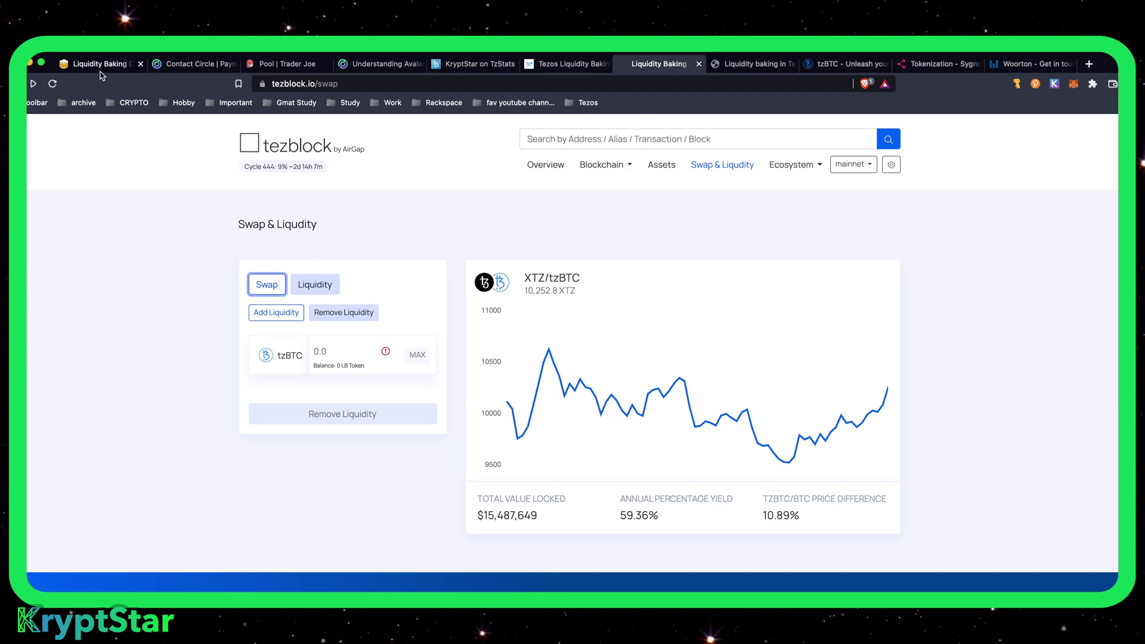
left_click(97, 68)
left_click(966, 530)
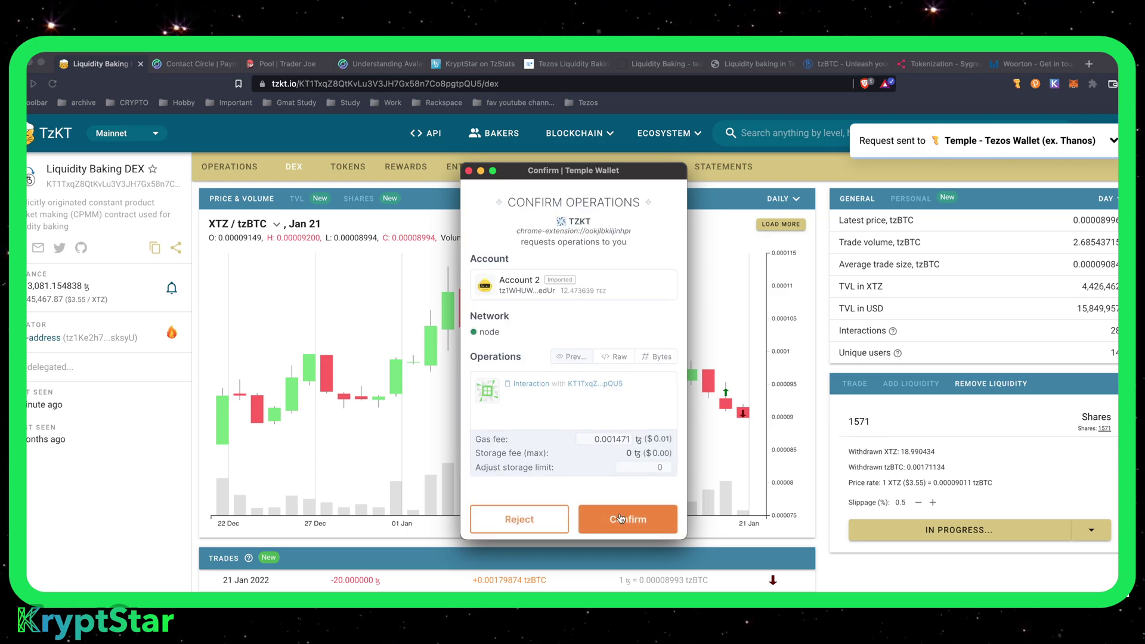
left_click(635, 526)
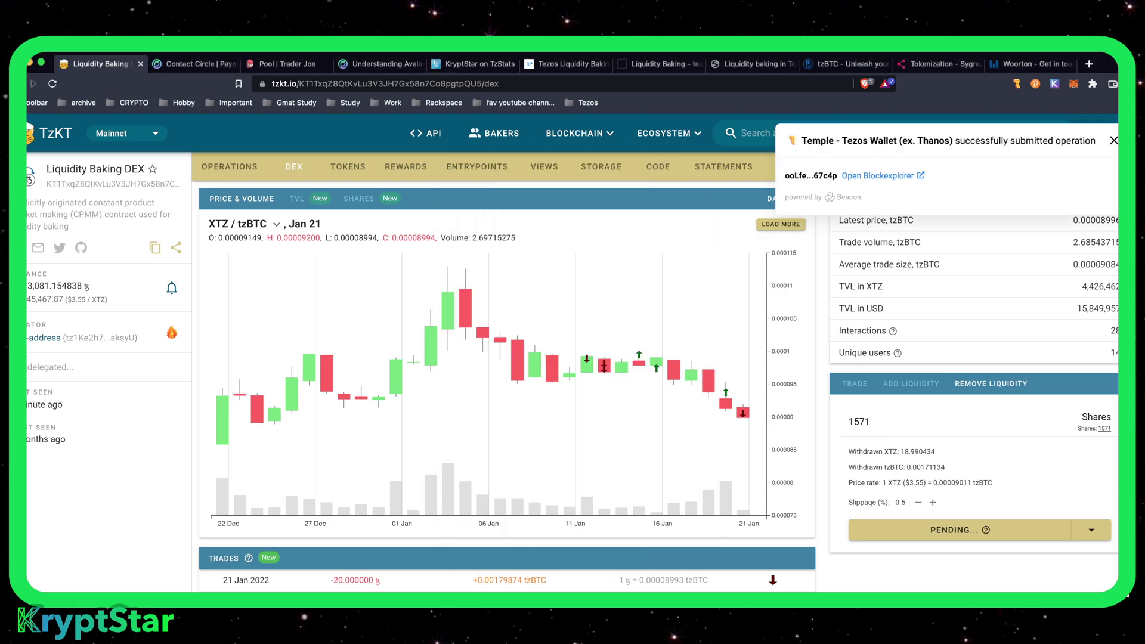
scroll(1092, 283, "down", 2)
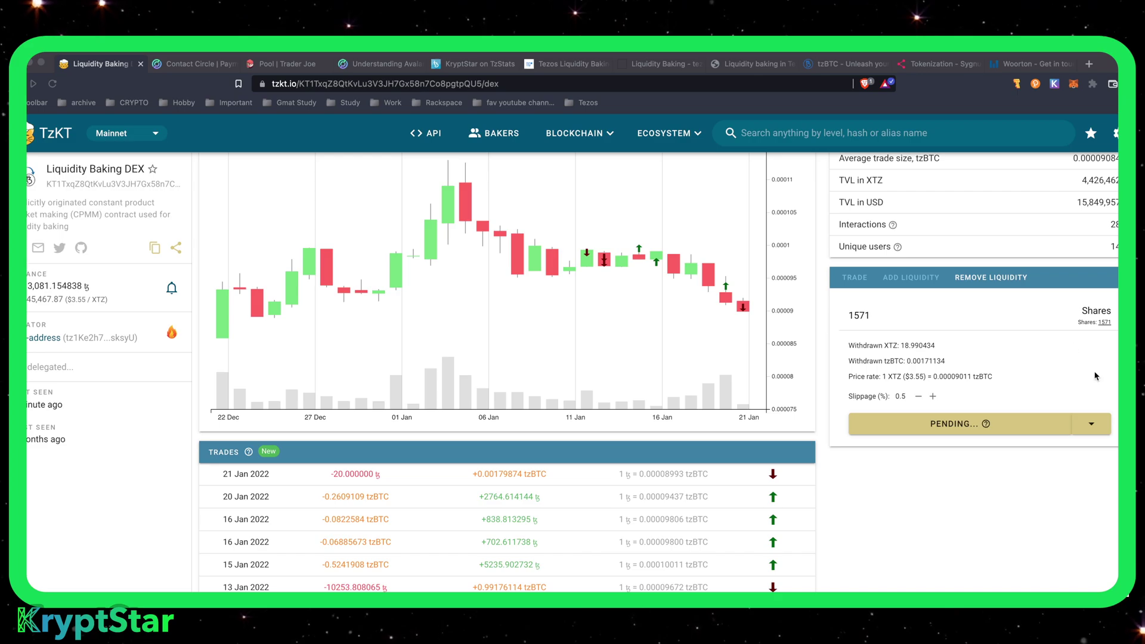